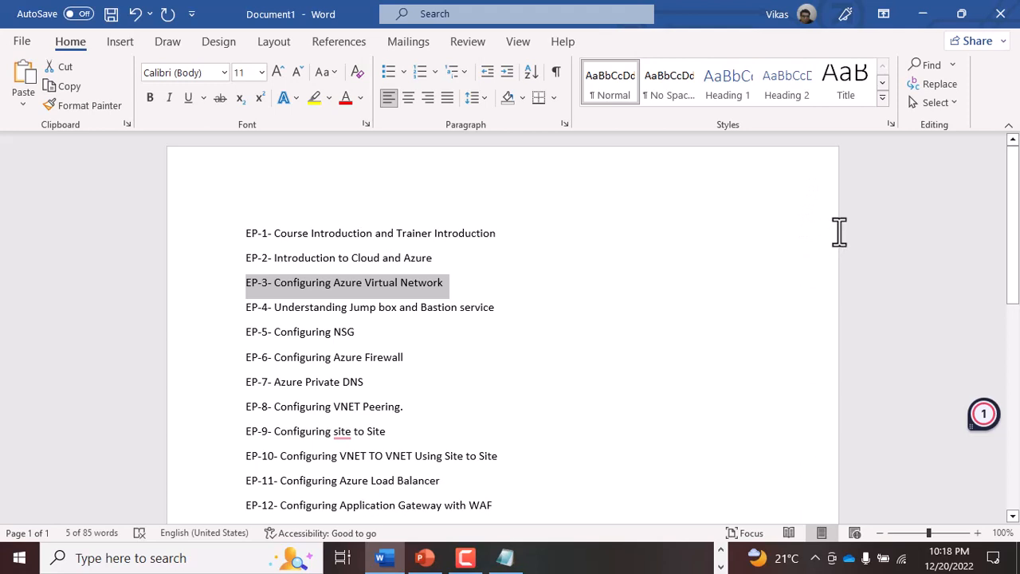
- Leave the Word episode list and switch to the AZ-104 board in Microsoft Whiteboard
left_click(352, 309)
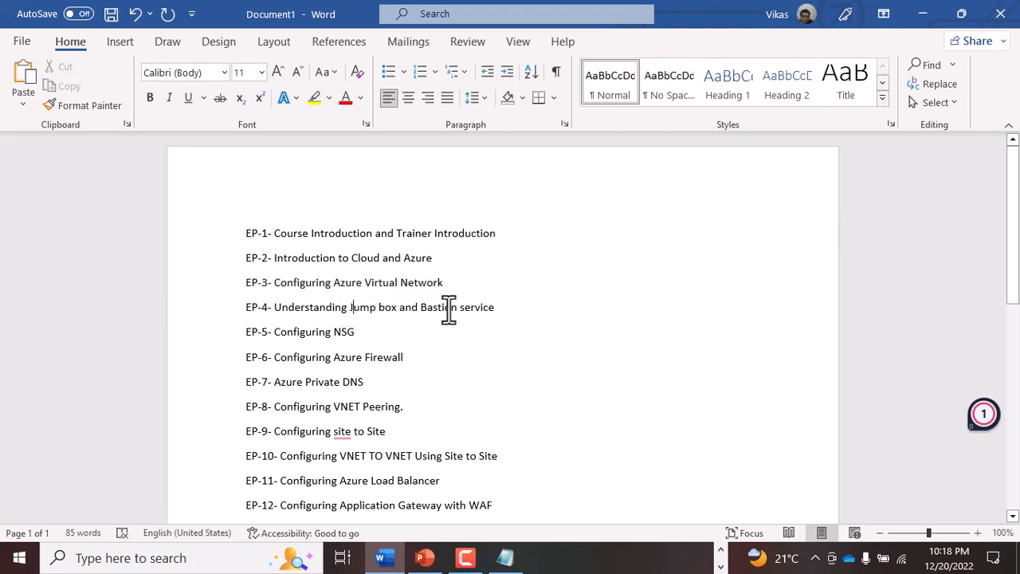
left_click(363, 383)
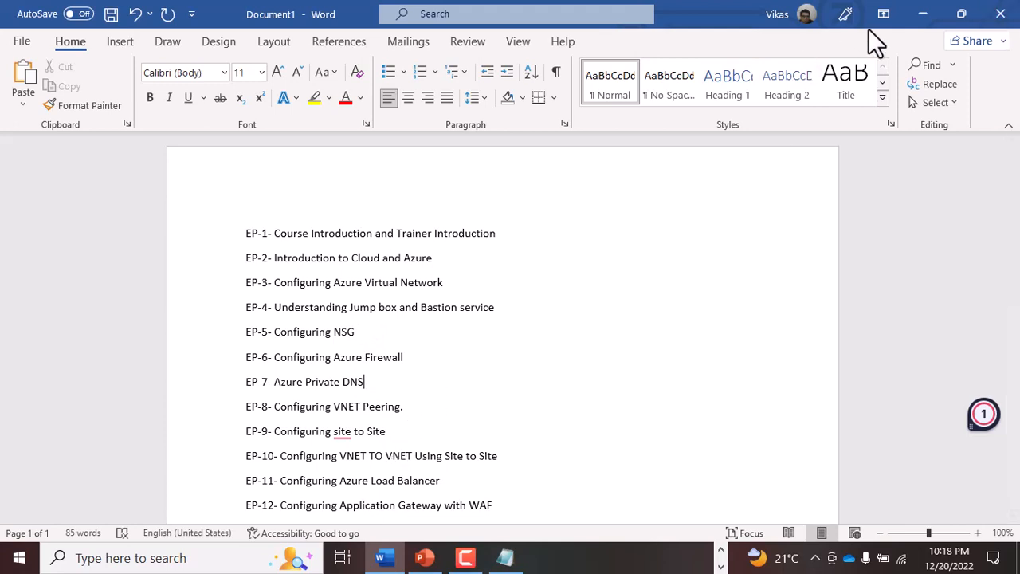
left_click(932, 17)
left_click(722, 556)
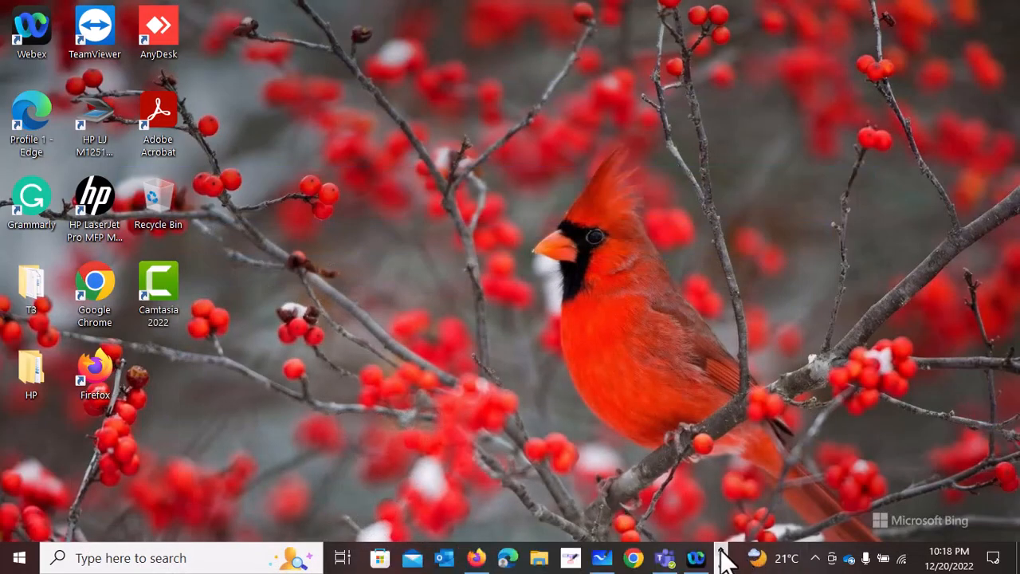
left_click(602, 558)
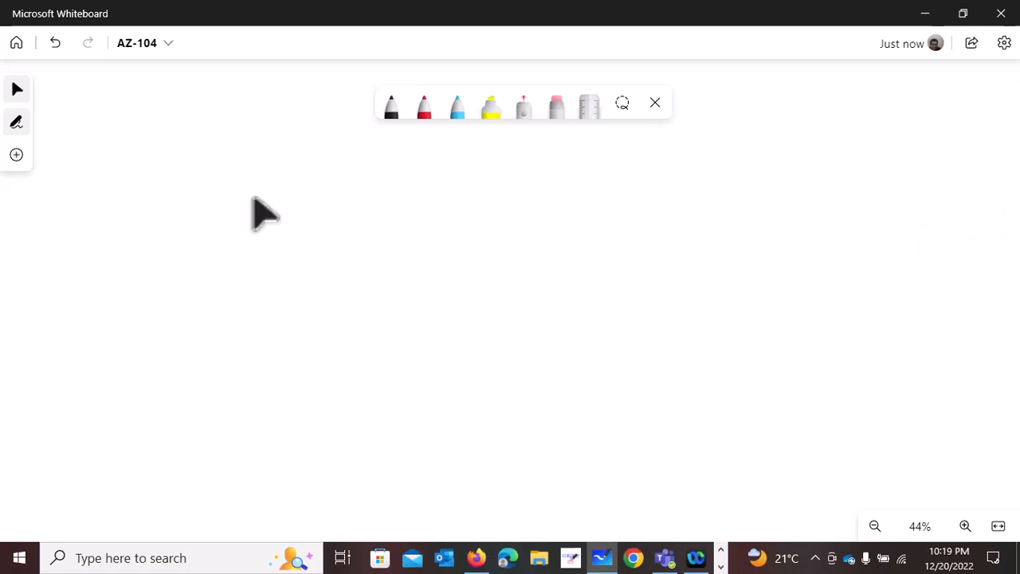
- Draw a tall, narrow rectangle with the black pen at the left of the empty board
left_click(391, 107)
mouse_move(151, 100)
left_mouse_down()
mouse_move(91, 94)
mouse_move(95, 419)
left_mouse_up()
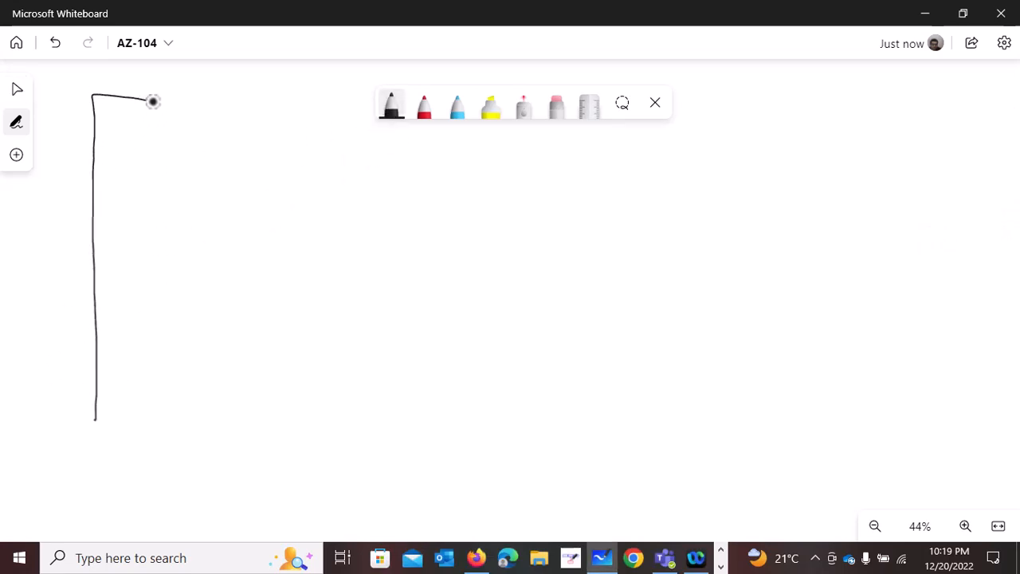
mouse_move(153, 100)
left_mouse_down()
mouse_move(149, 401)
mouse_move(111, 423)
mouse_move(93, 420)
mouse_move(147, 459)
mouse_move(185, 438)
left_mouse_up()
- Label the tall rectangle "VNET → ADDRESS-SPACE - 10.0.0.0/16" beneath it, circling the /16 prefix
mouse_move(195, 440)
left_mouse_down()
mouse_move(198, 457)
mouse_move(214, 439)
mouse_move(230, 439)
mouse_move(248, 462)
mouse_move(318, 453)
left_mouse_up()
left_click_drag(326, 443, 326, 459)
mouse_move(344, 445)
left_mouse_down()
mouse_move(345, 458)
mouse_move(359, 461)
left_mouse_up()
left_click_drag(358, 444, 396, 460)
mouse_move(421, 444)
left_mouse_down()
mouse_move(410, 460)
mouse_move(429, 451)
mouse_move(477, 460)
left_mouse_up()
mouse_move(489, 445)
left_mouse_down()
mouse_move(489, 460)
mouse_move(573, 444)
mouse_move(655, 445)
mouse_move(667, 461)
mouse_move(683, 461)
mouse_move(696, 452)
mouse_move(670, 443)
mouse_move(726, 440)
mouse_move(715, 428)
left_mouse_up()
left_click(589, 453)
left_click(639, 452)
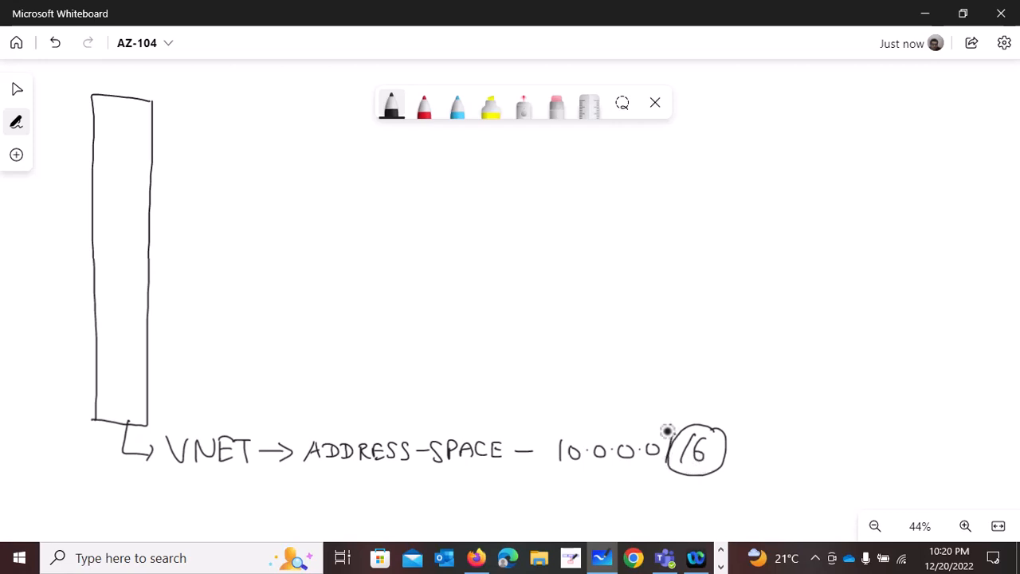
left_click_drag(667, 431, 656, 469)
- Draw two arrows out of the VNET rectangle, each leading to a wide, empty box beside it
left_click_drag(131, 148, 192, 148)
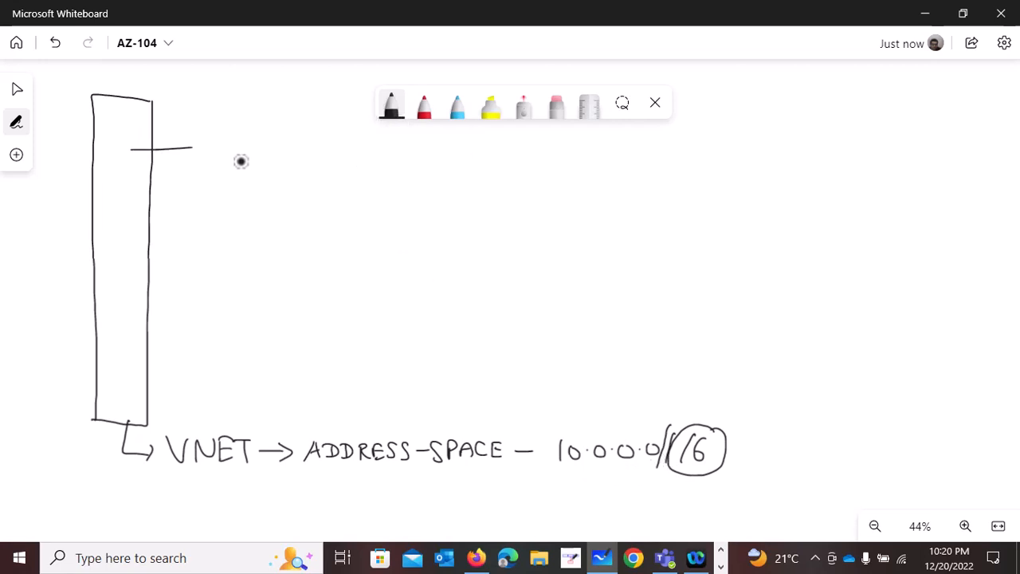
mouse_move(237, 180)
left_mouse_down()
mouse_move(235, 143)
mouse_move(474, 157)
mouse_move(479, 176)
mouse_move(303, 180)
mouse_move(480, 175)
left_mouse_up()
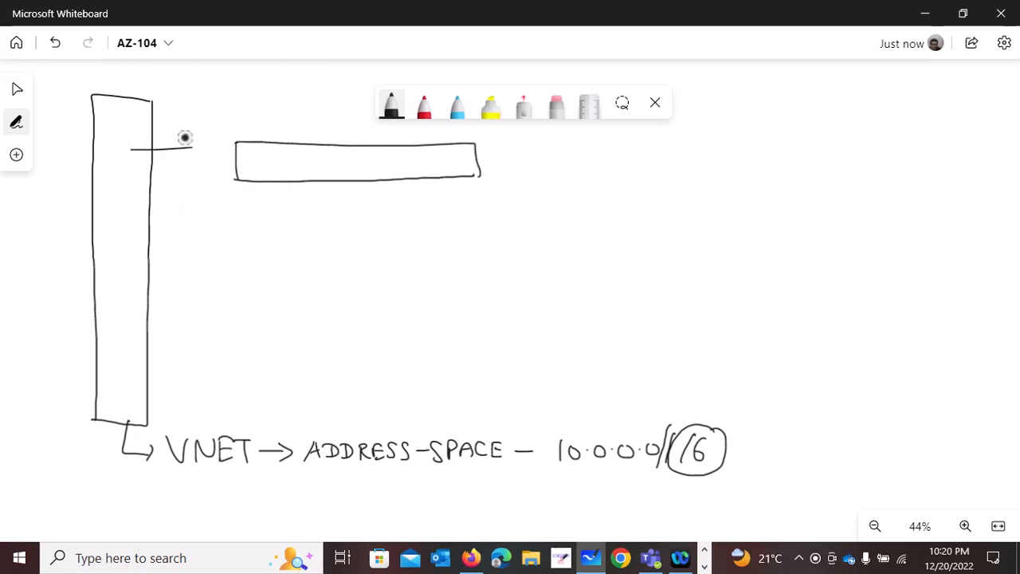
left_click_drag(192, 148, 222, 149)
left_click_drag(184, 137, 225, 149)
left_click_drag(137, 252, 191, 256)
mouse_move(183, 249)
left_mouse_down()
mouse_move(186, 267)
mouse_move(215, 275)
left_mouse_up()
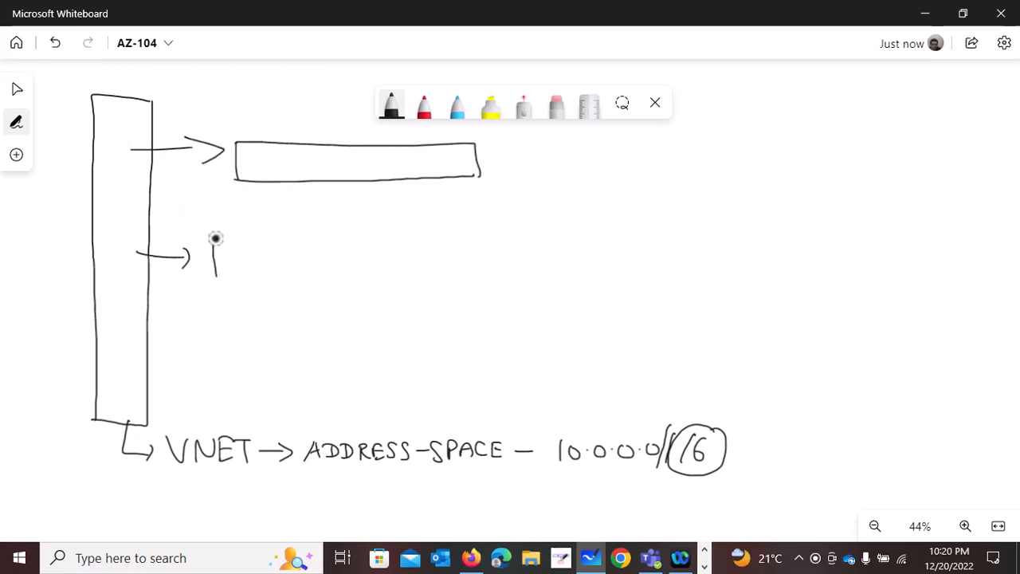
mouse_move(214, 237)
left_mouse_down()
mouse_move(456, 240)
mouse_move(460, 275)
left_mouse_up()
left_click_drag(215, 276, 460, 276)
- Label the upper box "SUBNET-01-WEB" and the lower box "S2-SQL-DB"
mouse_move(268, 155)
left_mouse_down()
mouse_move(253, 172)
mouse_move(289, 157)
mouse_move(301, 171)
mouse_move(318, 156)
mouse_move(369, 159)
left_mouse_up()
mouse_move(373, 155)
left_mouse_down()
mouse_move(375, 171)
mouse_move(395, 162)
left_mouse_up()
left_click_drag(398, 157, 422, 158)
left_click_drag(426, 162, 437, 161)
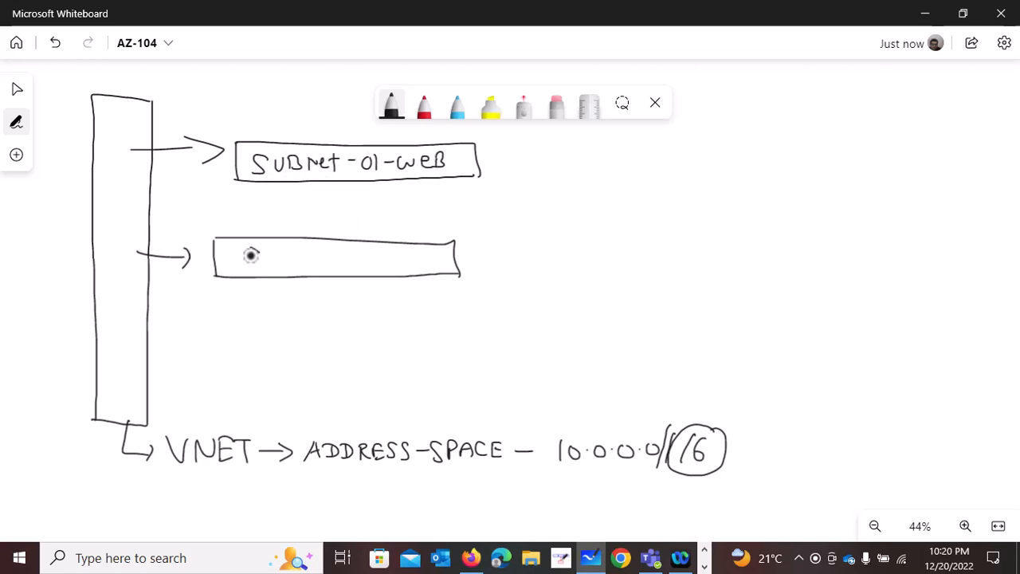
mouse_move(257, 248)
left_mouse_down()
mouse_move(247, 266)
mouse_move(305, 258)
mouse_move(316, 269)
left_mouse_up()
mouse_move(344, 252)
left_mouse_down()
mouse_move(338, 268)
mouse_move(347, 269)
left_mouse_up()
mouse_move(360, 252)
left_mouse_down()
mouse_move(368, 270)
mouse_move(377, 263)
left_mouse_up()
left_click_drag(381, 255, 383, 271)
left_click_drag(394, 254, 396, 271)
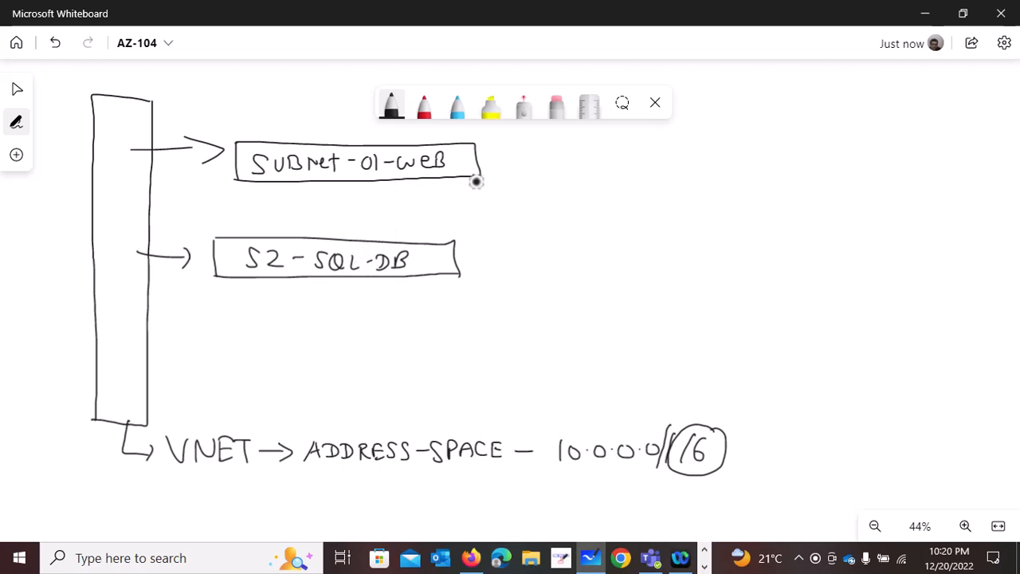
- Draw an arrow from the SUBNET-01-WEB box and write its address range 10.0.0.0/24
mouse_move(471, 162)
left_mouse_down()
mouse_move(501, 169)
mouse_move(535, 153)
mouse_move(595, 156)
mouse_move(588, 149)
left_mouse_up()
left_click(547, 160)
left_click(577, 156)
left_click(604, 157)
left_click_drag(611, 148, 620, 169)
mouse_move(633, 149)
left_mouse_down()
mouse_move(645, 164)
mouse_move(659, 160)
left_mouse_up()
left_click_drag(659, 146, 660, 167)
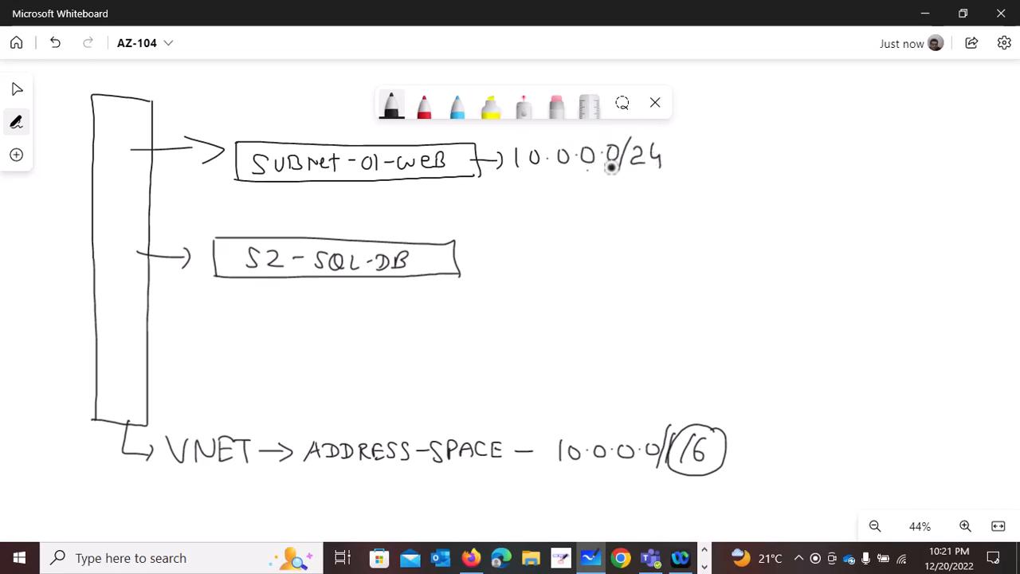
- Connect a dash to the S2-SQL-DB box and write its address range 10.0.1.0/24
left_click_drag(468, 256, 488, 256)
mouse_move(507, 246)
left_mouse_down()
mouse_move(508, 261)
mouse_move(520, 250)
mouse_move(644, 263)
left_mouse_up()
left_click(531, 257)
left_click(592, 257)
left_click(611, 256)
left_click_drag(648, 247, 657, 264)
- Sketch two small machine symbols joined by dashes after each of the two subnet address ranges
left_click_drag(676, 156, 727, 160)
left_click_drag(726, 134, 766, 164)
left_click_drag(761, 149, 865, 157)
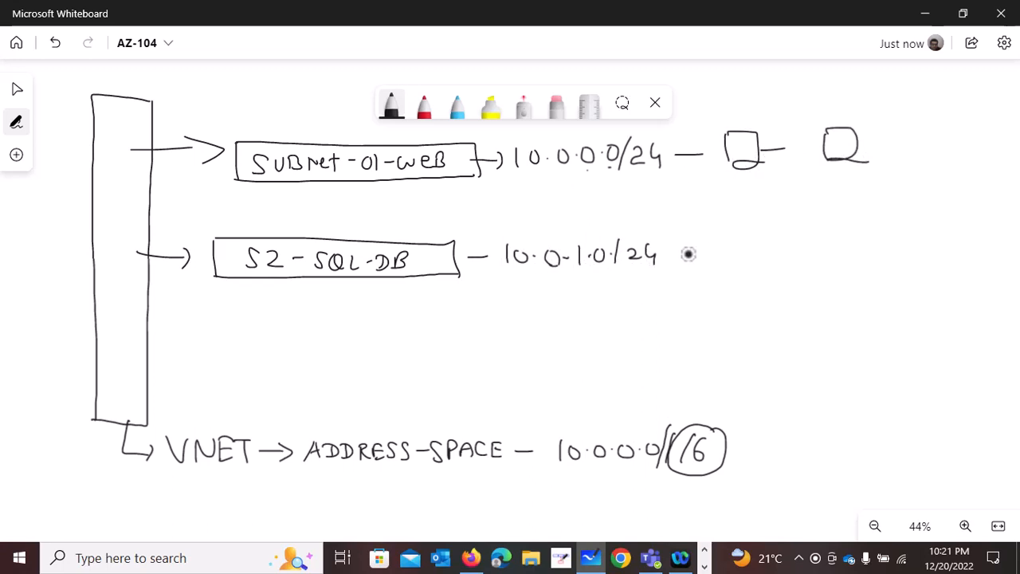
left_click_drag(666, 258, 707, 258)
mouse_move(724, 243)
left_mouse_down()
mouse_move(723, 275)
mouse_move(805, 258)
left_mouse_up()
mouse_move(821, 239)
left_mouse_down()
mouse_move(819, 271)
mouse_move(859, 265)
left_mouse_up()
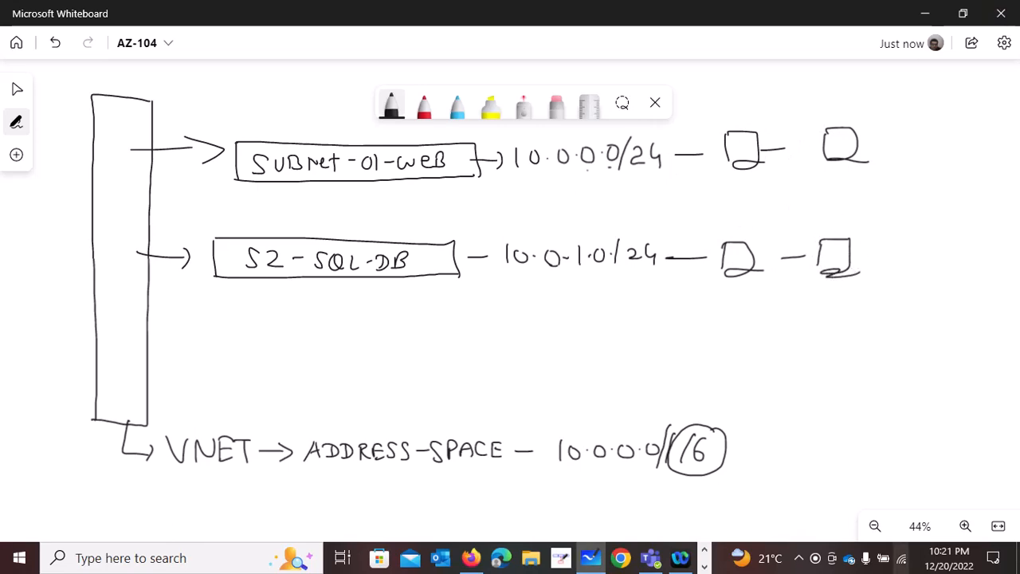
- Switch to the NETWORKING notes in Notepad and review points 1 to 4 on VNET, private IPs, address space and separate subnets
left_click(705, 566)
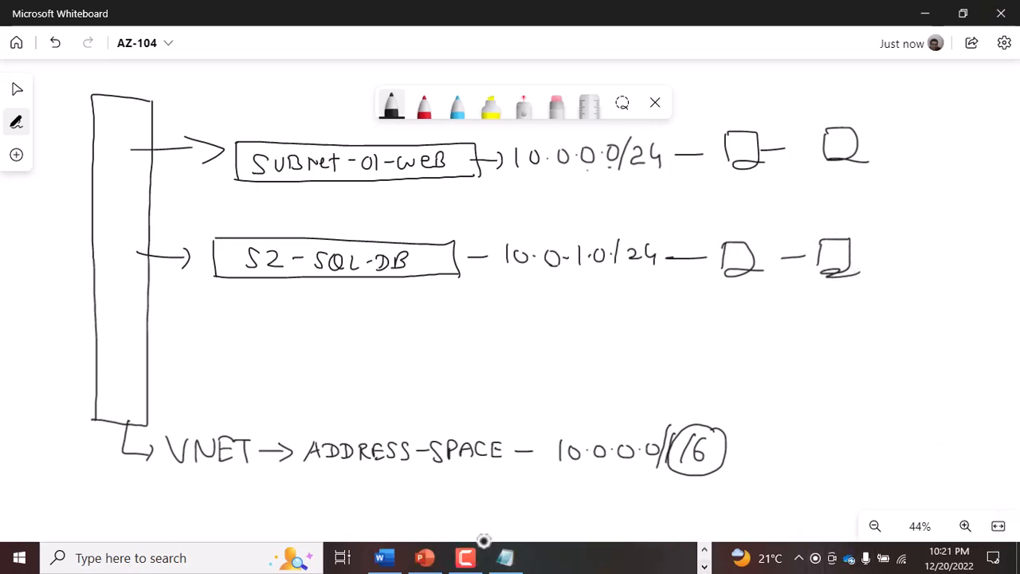
left_click(505, 558)
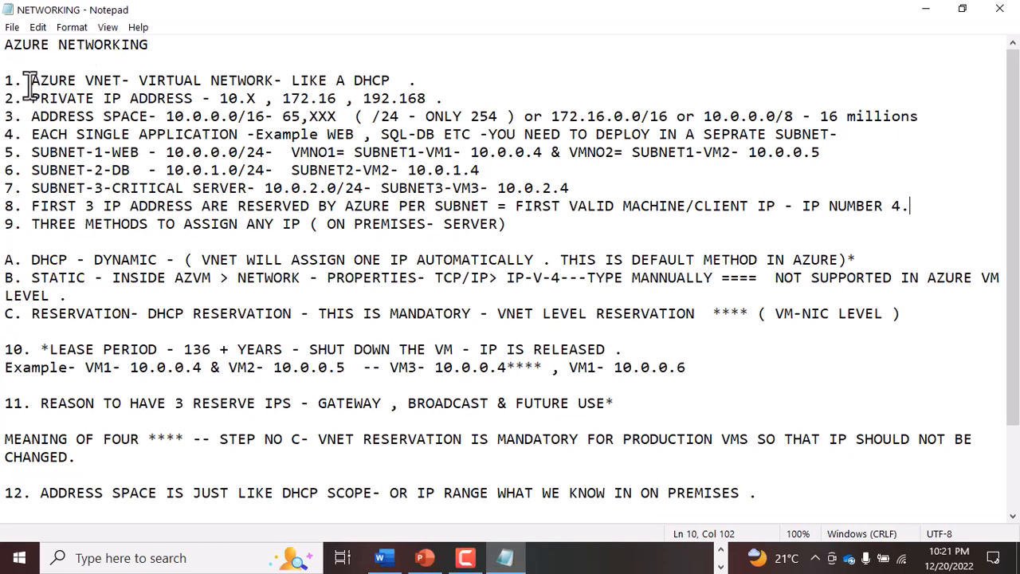
left_click_drag(30, 81, 410, 76)
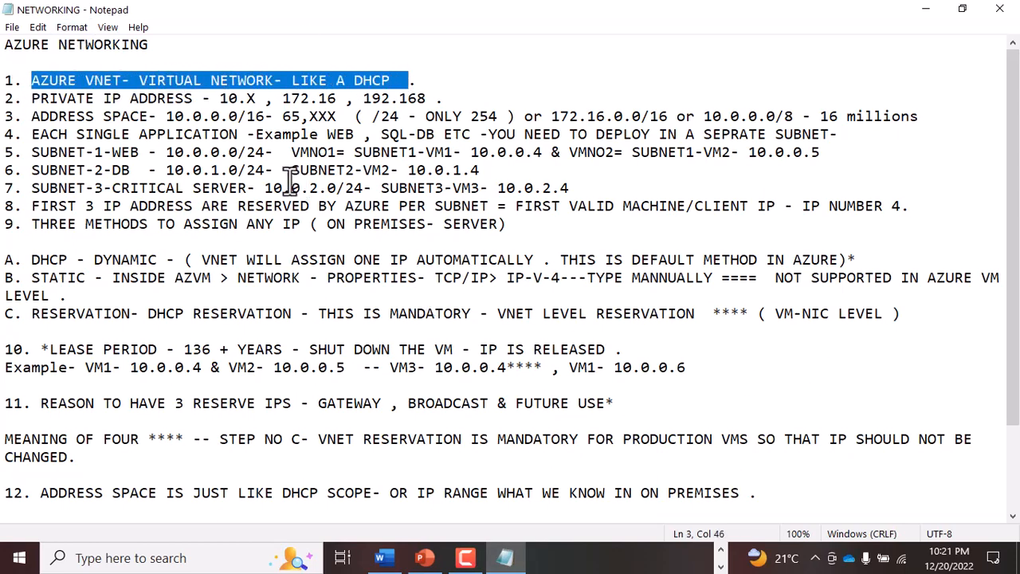
left_click_drag(40, 98, 428, 98)
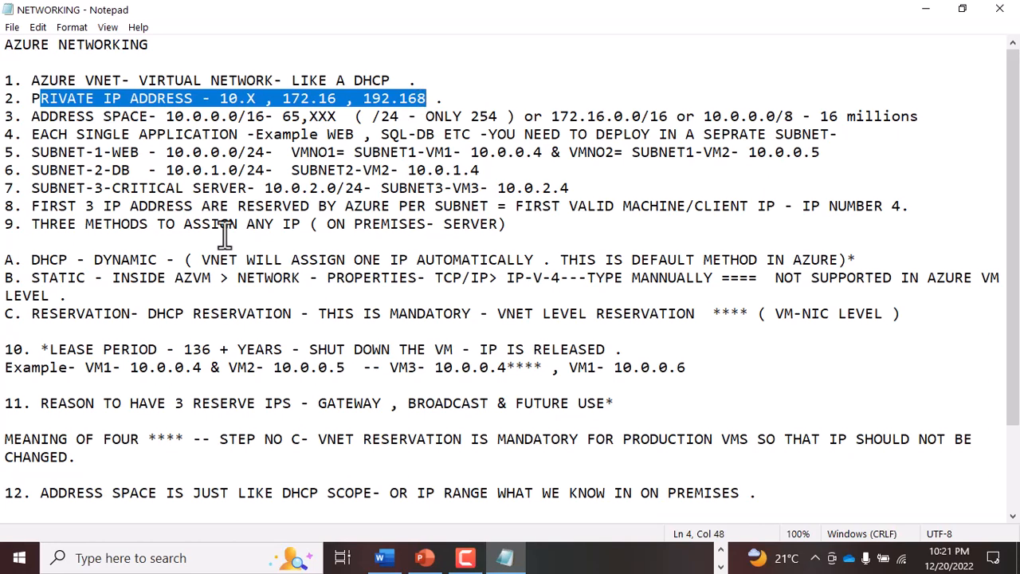
left_click_drag(30, 117, 273, 98)
left_click_drag(32, 134, 210, 134)
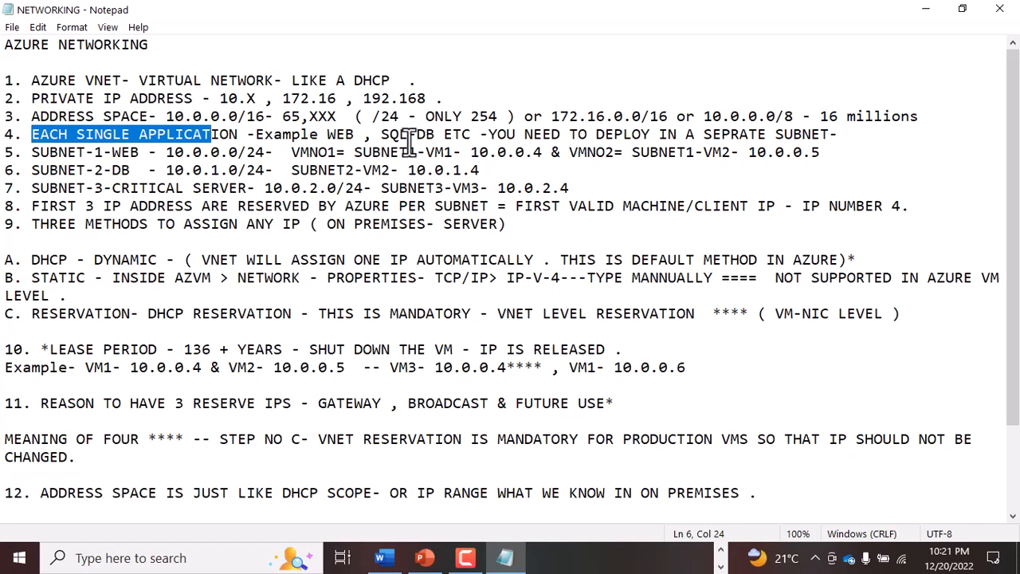
- Return to Microsoft Whiteboard and draw a third arrow from the VNET rectangle to a box labelled "S-3-SAP"
left_click(721, 550)
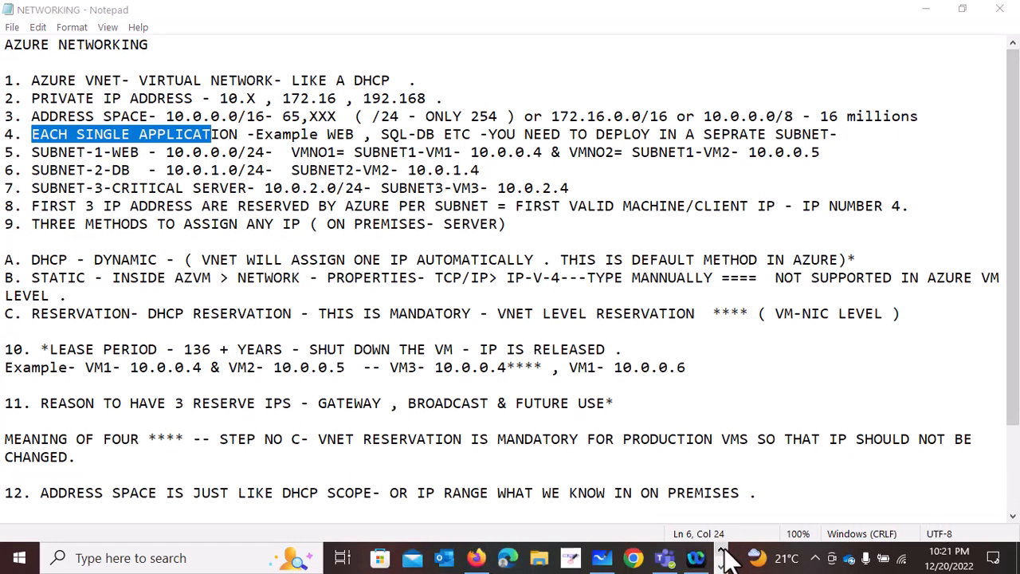
left_click(602, 558)
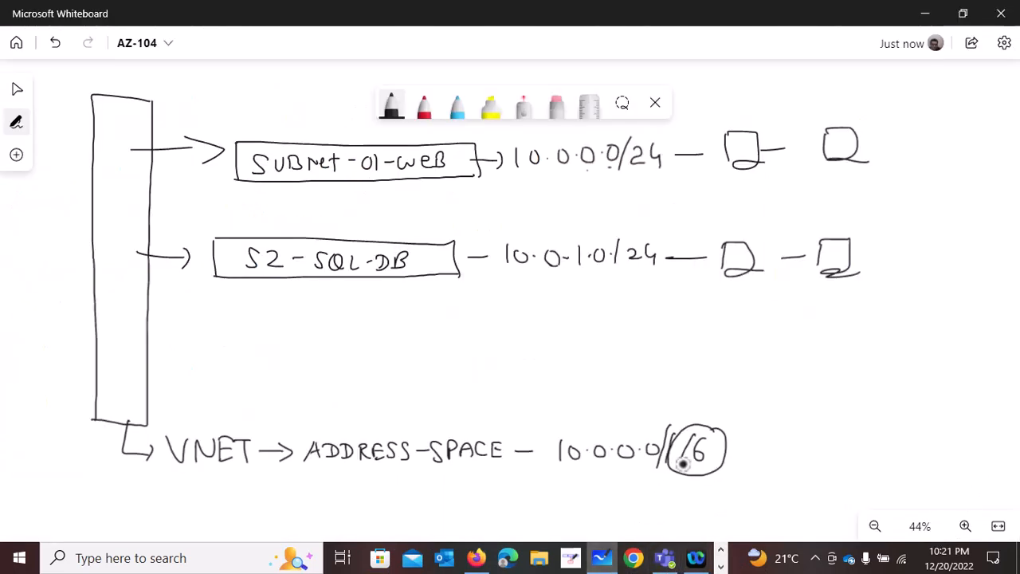
mouse_move(134, 348)
left_mouse_down()
mouse_move(217, 339)
mouse_move(223, 368)
left_mouse_up()
mouse_move(218, 323)
left_mouse_down()
mouse_move(437, 314)
mouse_move(361, 373)
mouse_move(227, 372)
left_mouse_up()
left_click_drag(253, 337, 236, 362)
mouse_move(256, 351)
left_mouse_down()
mouse_move(276, 362)
mouse_move(305, 351)
left_mouse_up()
mouse_move(327, 335)
left_mouse_down()
mouse_move(316, 358)
mouse_move(363, 341)
left_mouse_up()
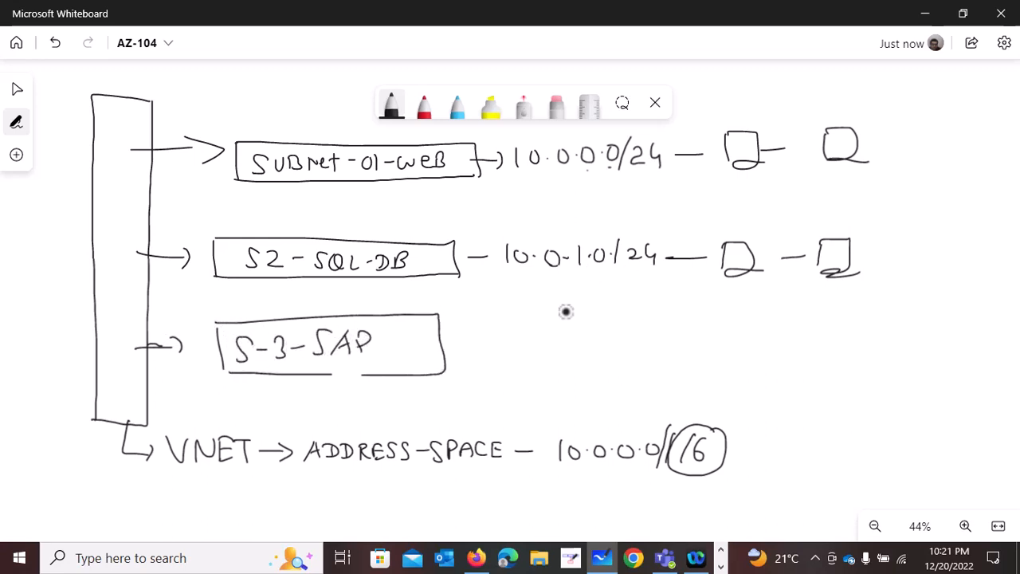
- Add a dash after the S-3-SAP box and write its address range 10.0.2.0/24
left_click_drag(451, 350, 481, 349)
left_click_drag(498, 338, 496, 360)
mouse_move(518, 344)
left_mouse_down()
mouse_move(518, 358)
mouse_move(518, 344)
left_mouse_up()
mouse_move(546, 342)
left_mouse_down()
mouse_move(550, 355)
mouse_move(546, 342)
left_mouse_up()
mouse_move(576, 338)
left_mouse_down()
mouse_move(590, 358)
mouse_move(611, 343)
mouse_move(622, 362)
mouse_move(662, 360)
left_mouse_up()
left_click(600, 351)
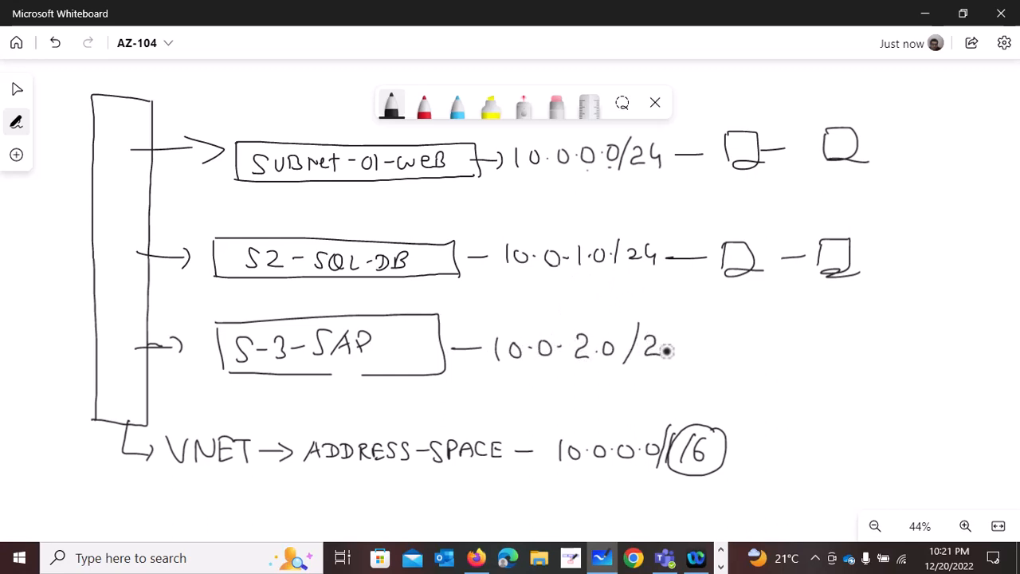
- Underline in red the first subnet's /24 prefix and the last two octets of all three subnet addresses
left_click(424, 106)
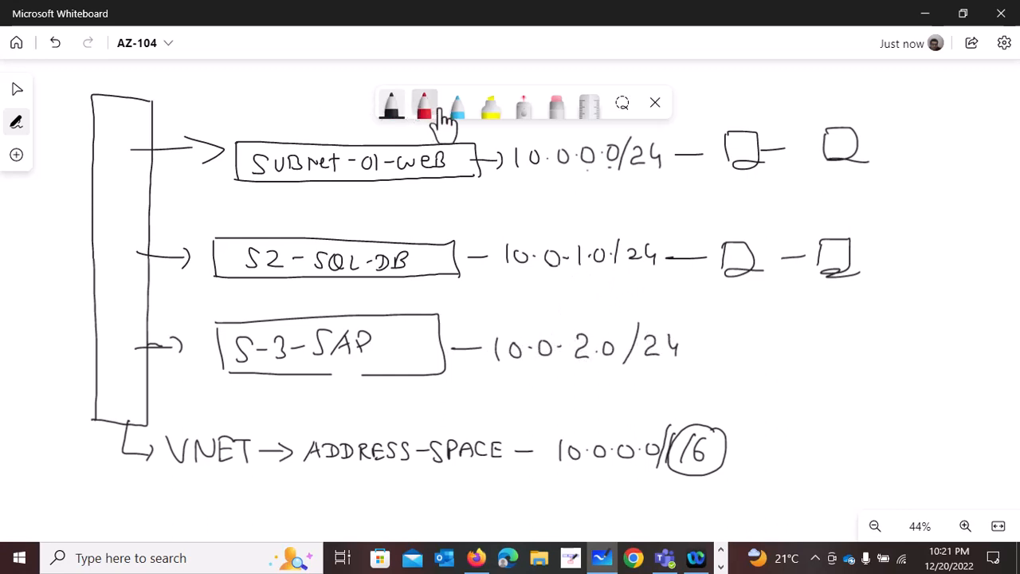
left_click_drag(638, 179, 650, 183)
left_click_drag(580, 169, 602, 167)
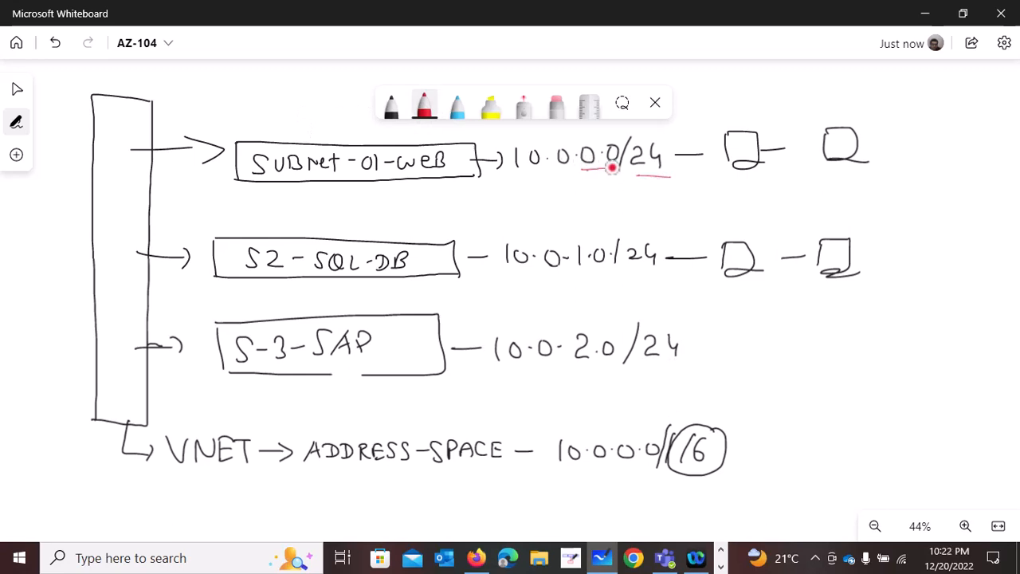
left_click_drag(577, 280, 604, 278)
left_click_drag(580, 370, 612, 368)
- Switch back to the Notepad notes and review SUBNET-1-WEB's range, its first VM address and the reserved-IP rule in point 8
left_click(722, 567)
left_click(506, 558)
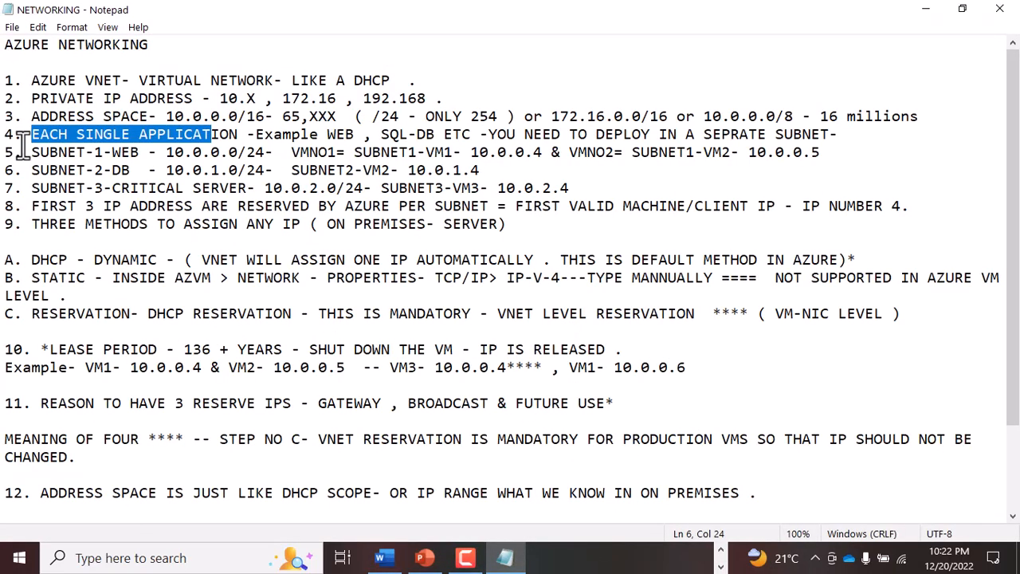
left_click_drag(31, 152, 336, 152)
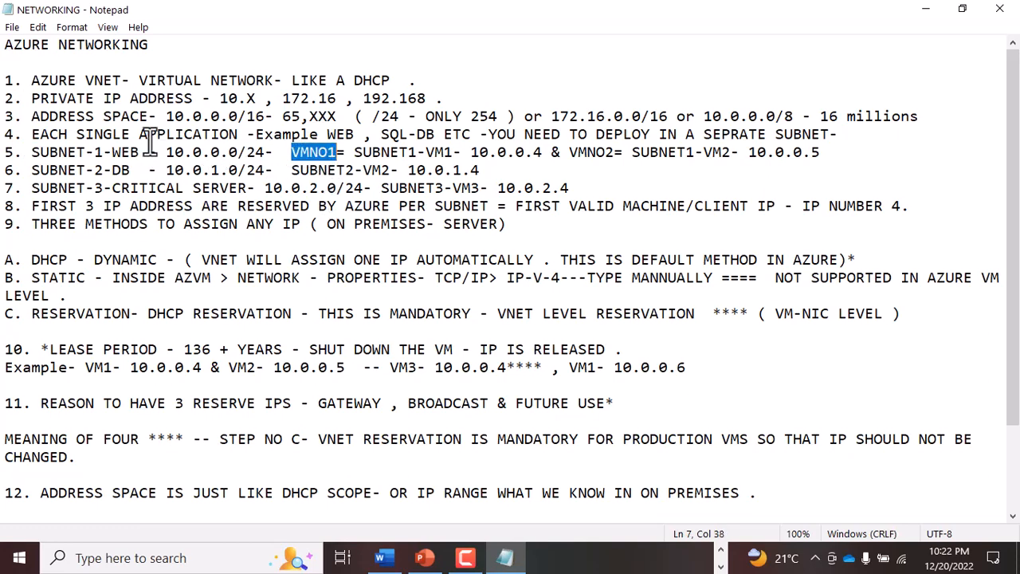
left_click_drag(210, 153, 260, 152)
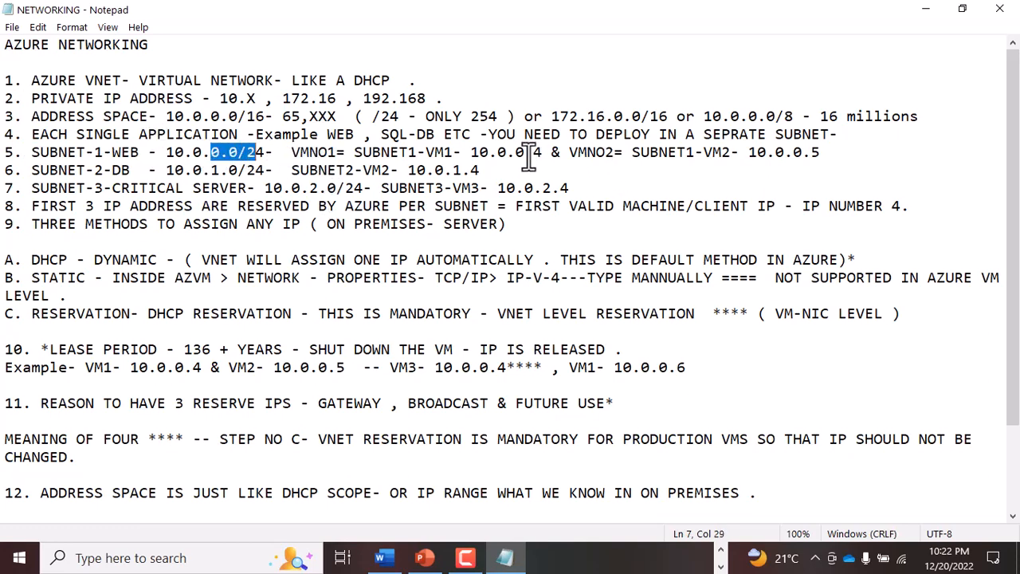
left_click_drag(516, 152, 544, 153)
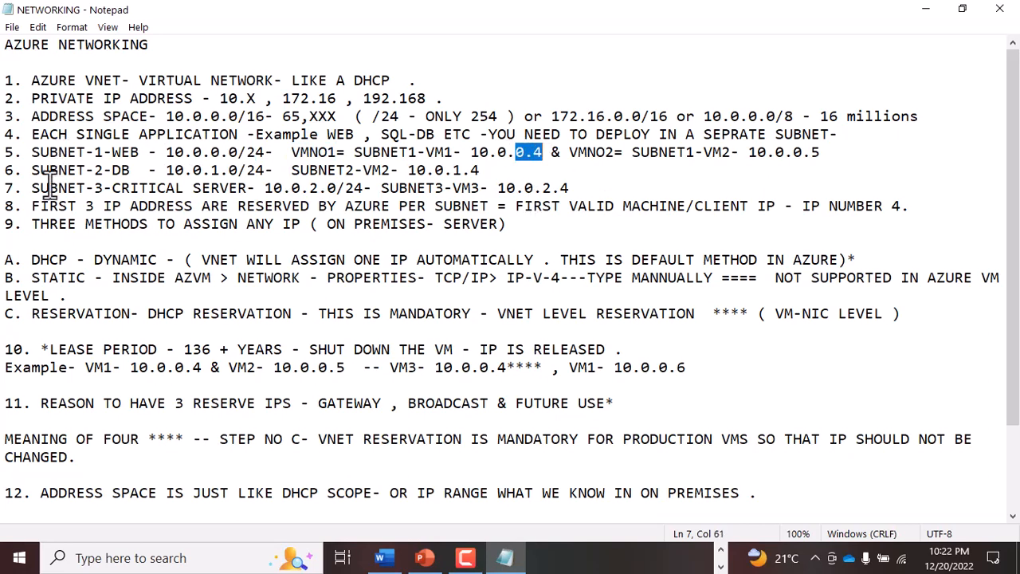
left_click_drag(40, 206, 466, 205)
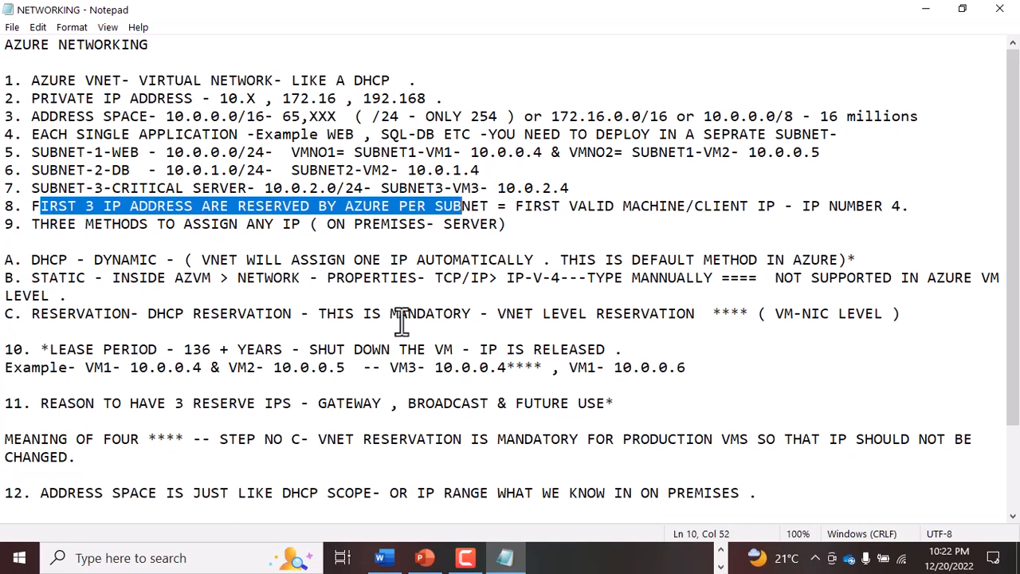
- Review SUBNET-2-DB's name, range and VM address, plus the first valid client IP in point 8
left_click_drag(67, 170, 135, 170)
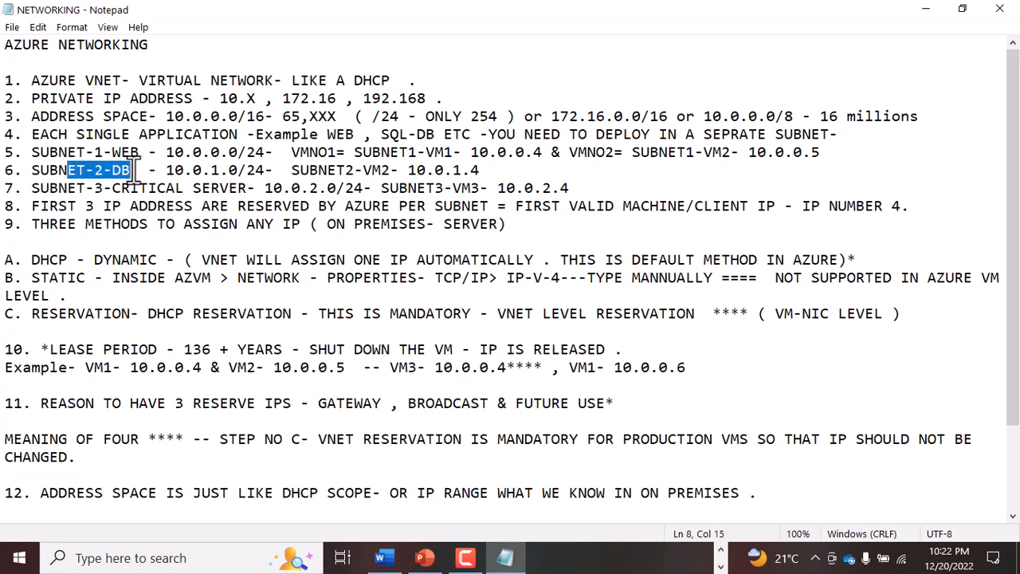
left_click_drag(201, 170, 247, 170)
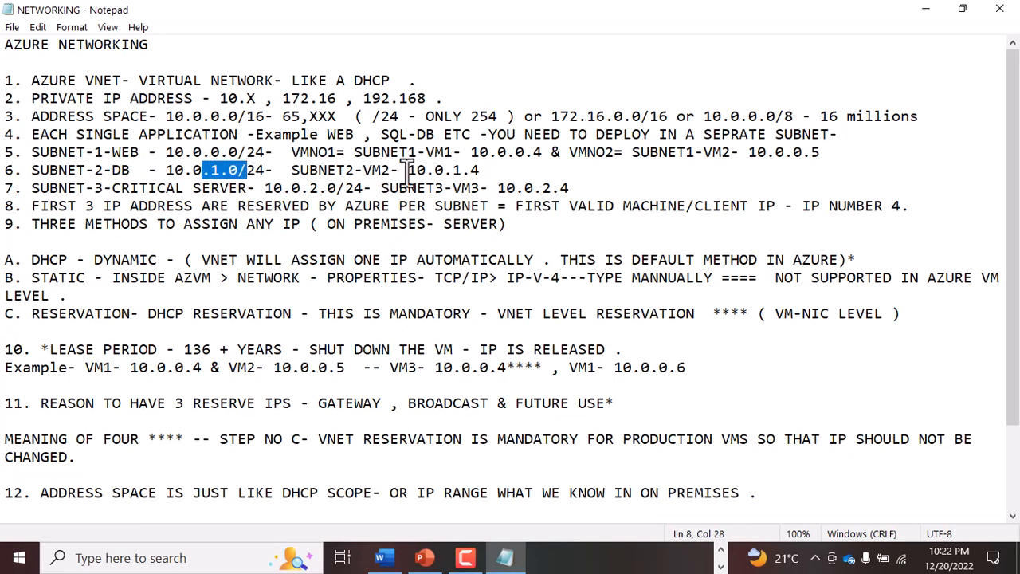
left_click_drag(443, 169, 500, 171)
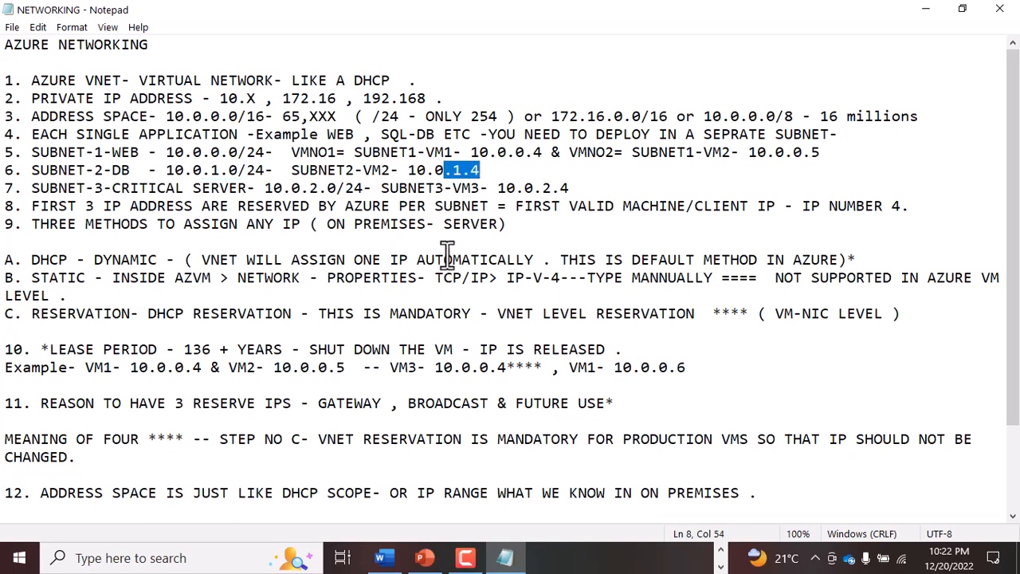
left_click(714, 206)
left_click_drag(718, 206, 909, 206)
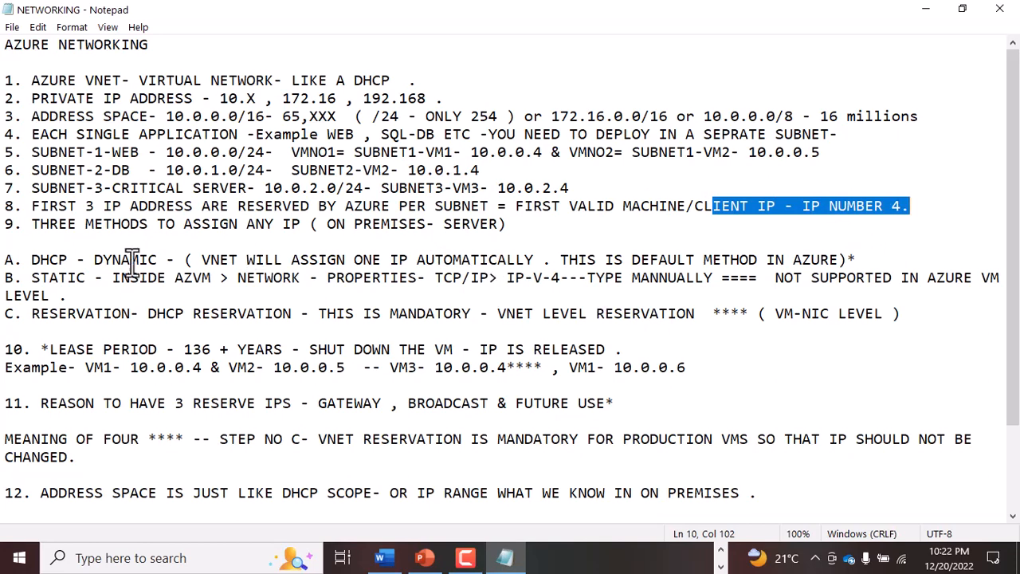
- Review the three IP assignment methods in the notes: DHCP dynamic, static inside the Azure VM, and reservation
left_click_drag(32, 260, 142, 256)
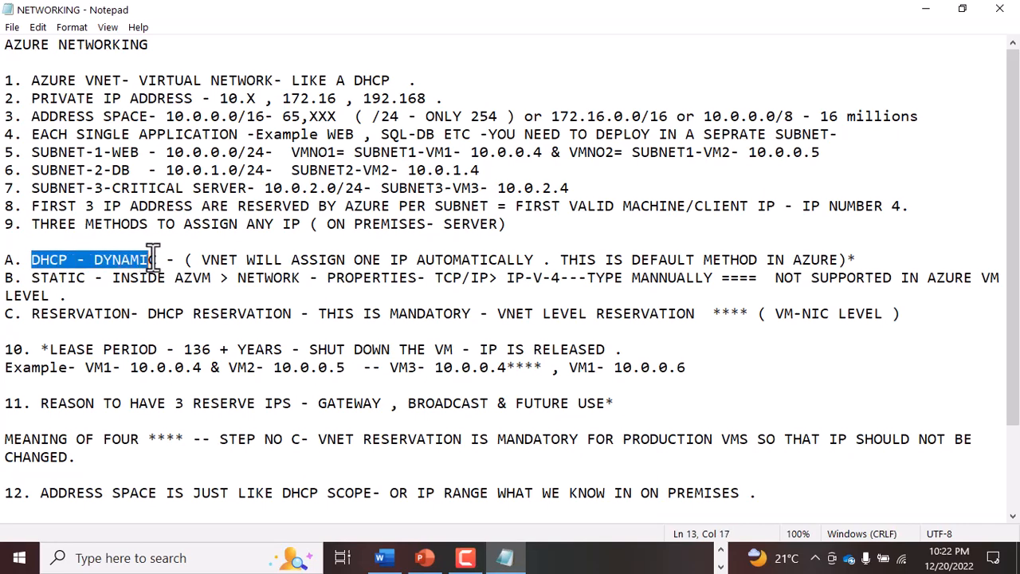
left_click_drag(24, 278, 86, 279)
left_click_drag(32, 314, 118, 313)
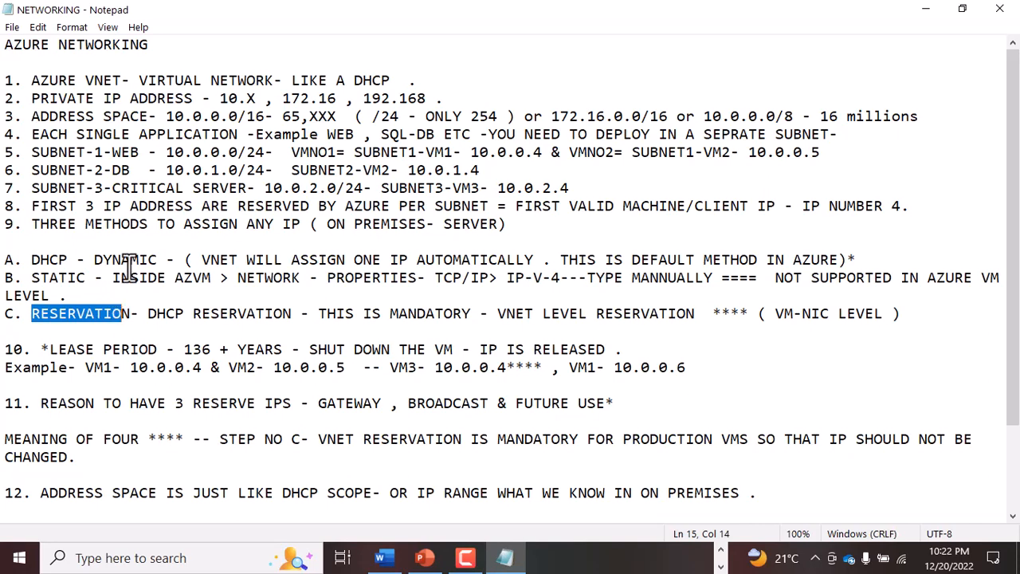
left_click_drag(94, 260, 453, 260)
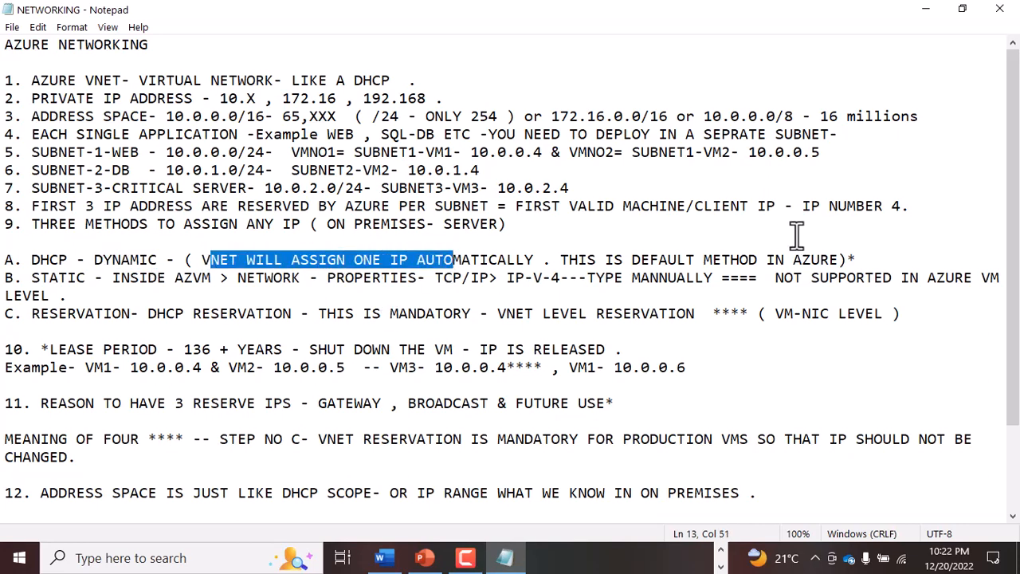
left_click(103, 292)
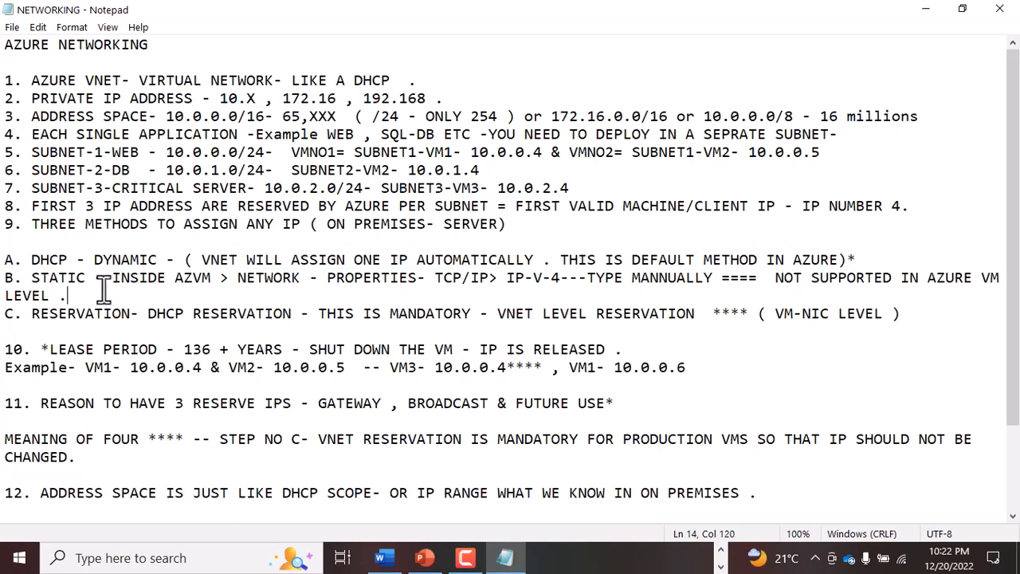
left_click_drag(113, 278, 203, 287)
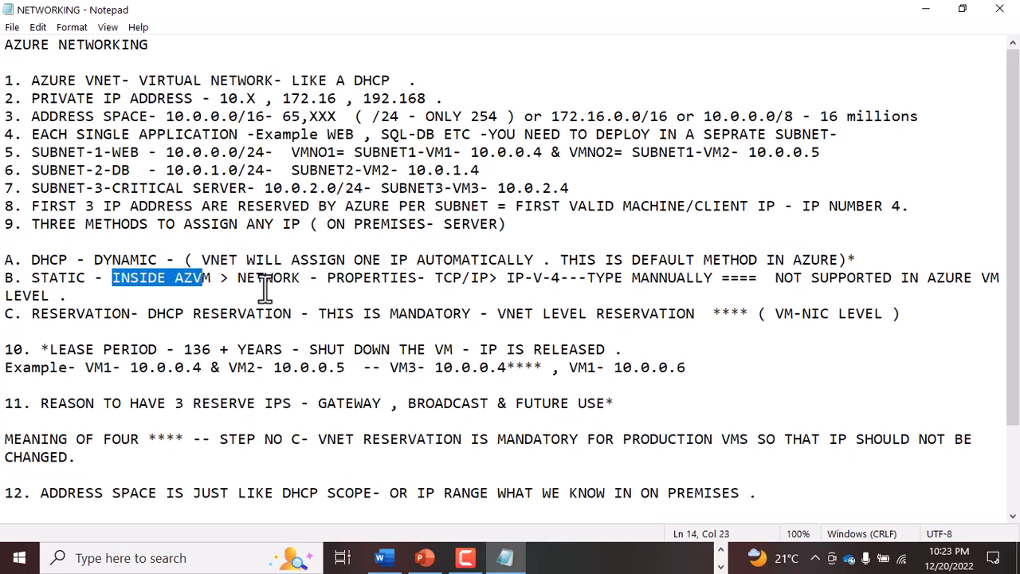
- Open Network Connections with ncpa.cpl and bring up the Wi-Fi adapter's Internet Protocol Version 4 properties
key("super+r")
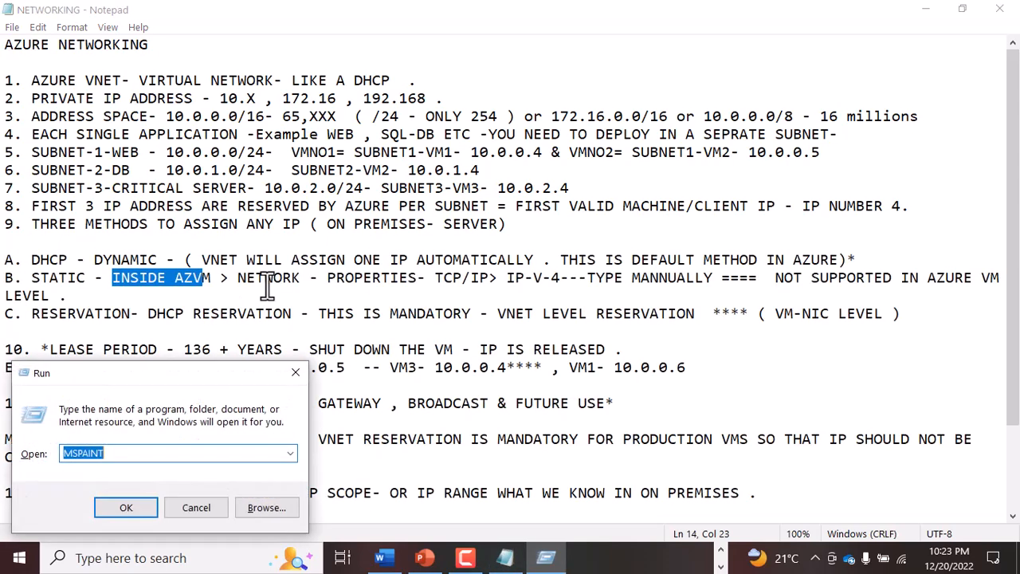
type("NCPA")
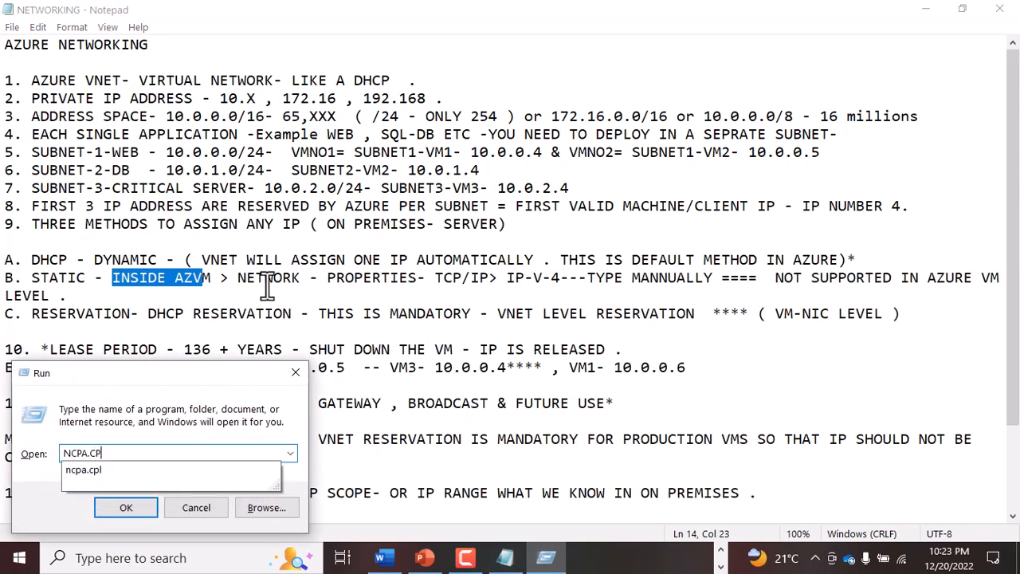
type(".CP")
key("Return")
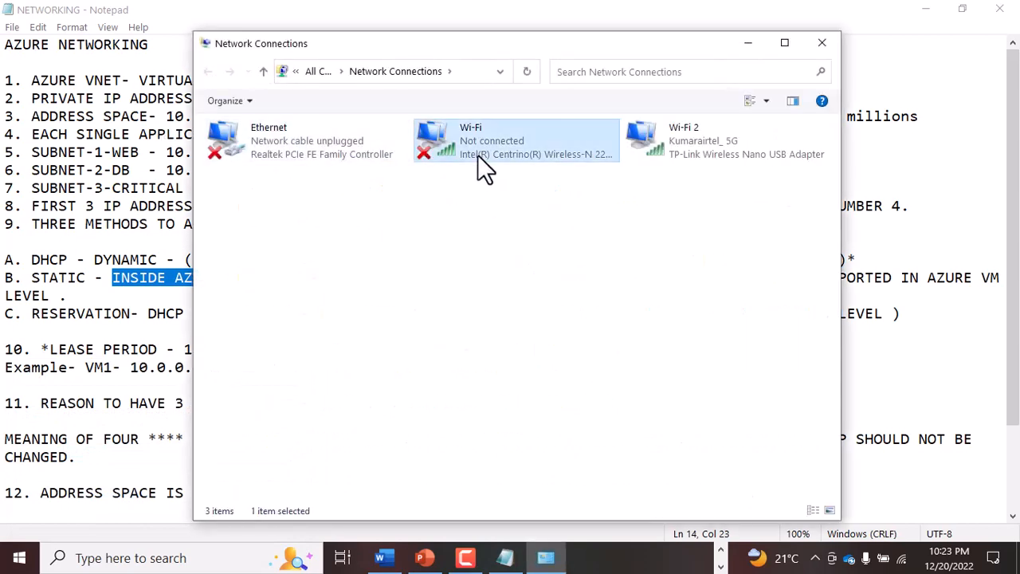
right_click(477, 160)
left_click(522, 327)
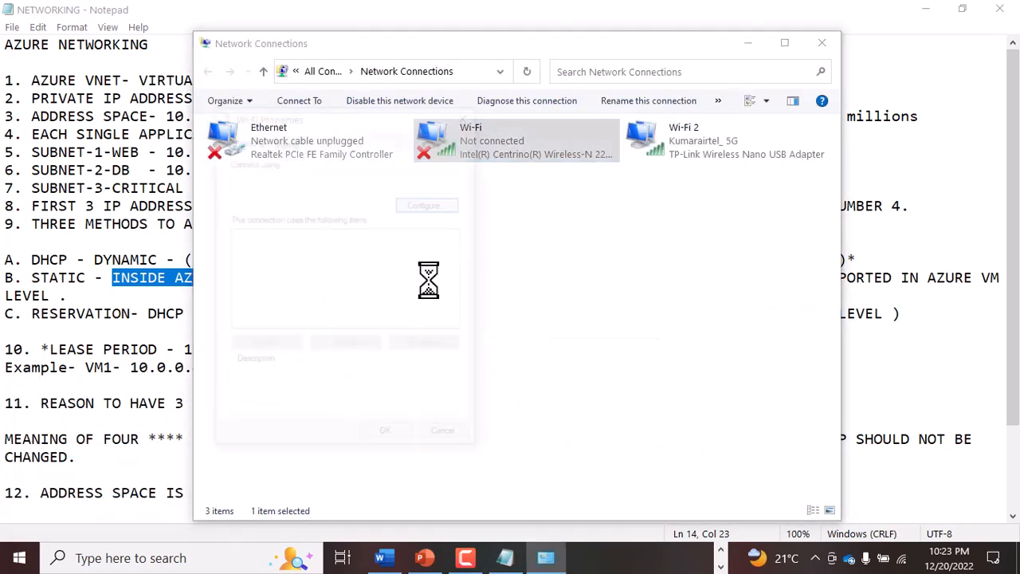
double_click(351, 275)
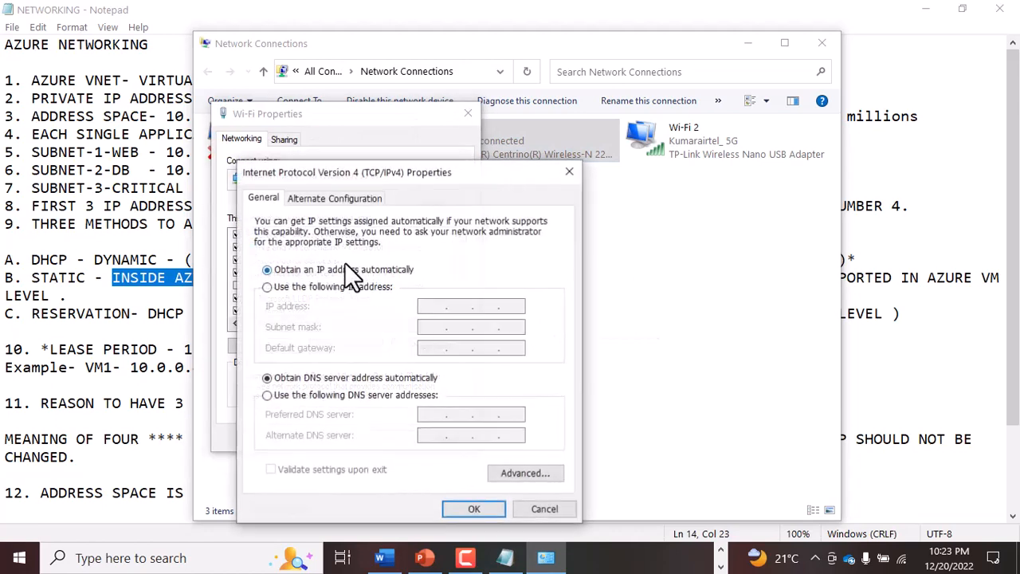
- Select manual IP addressing in the Wi-Fi adapter's IPv4 settings, discard the change and close Network Connections
left_click(338, 287)
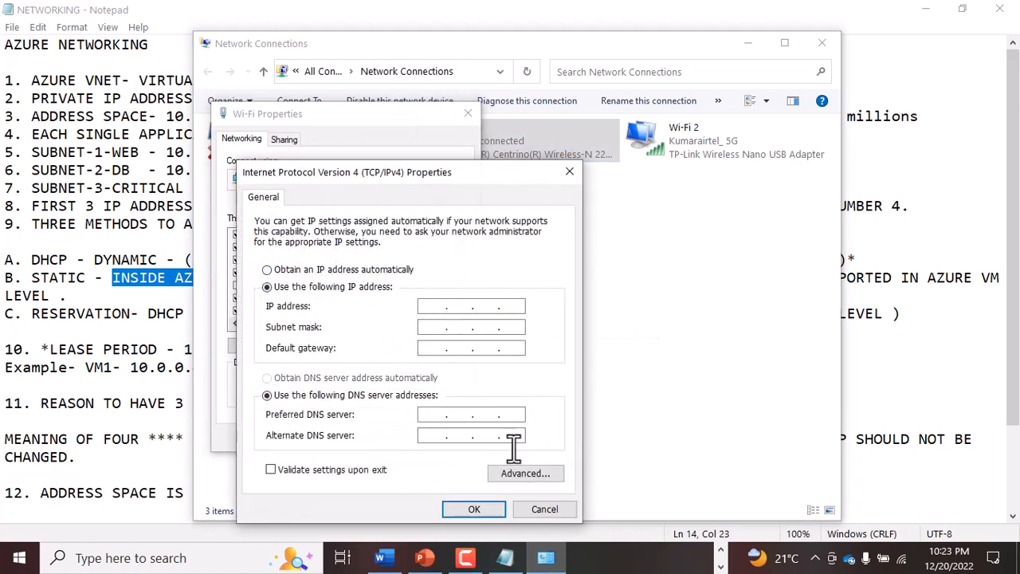
left_click(544, 508)
left_click(447, 438)
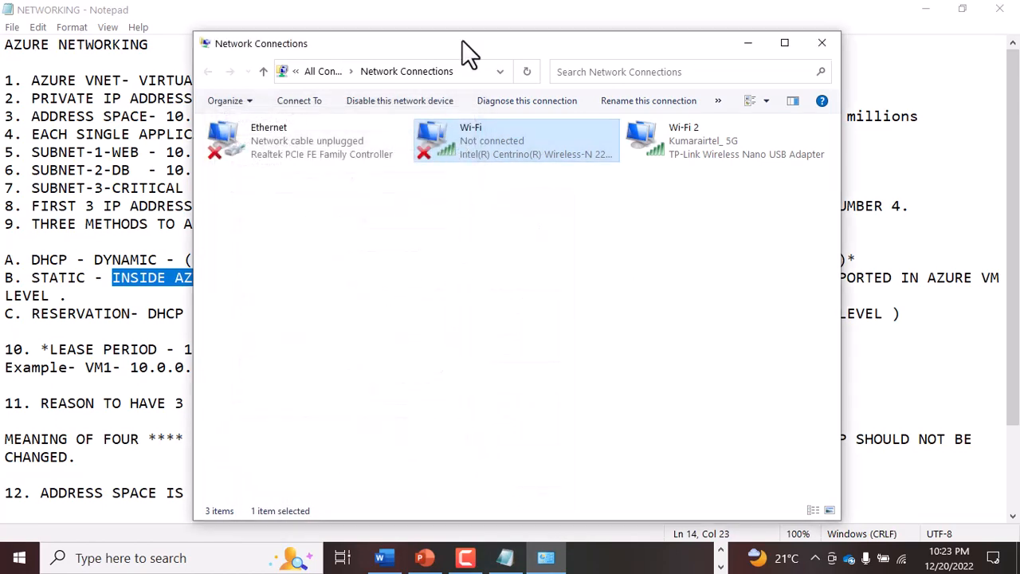
left_click_drag(460, 50, 403, 147)
left_click(761, 139)
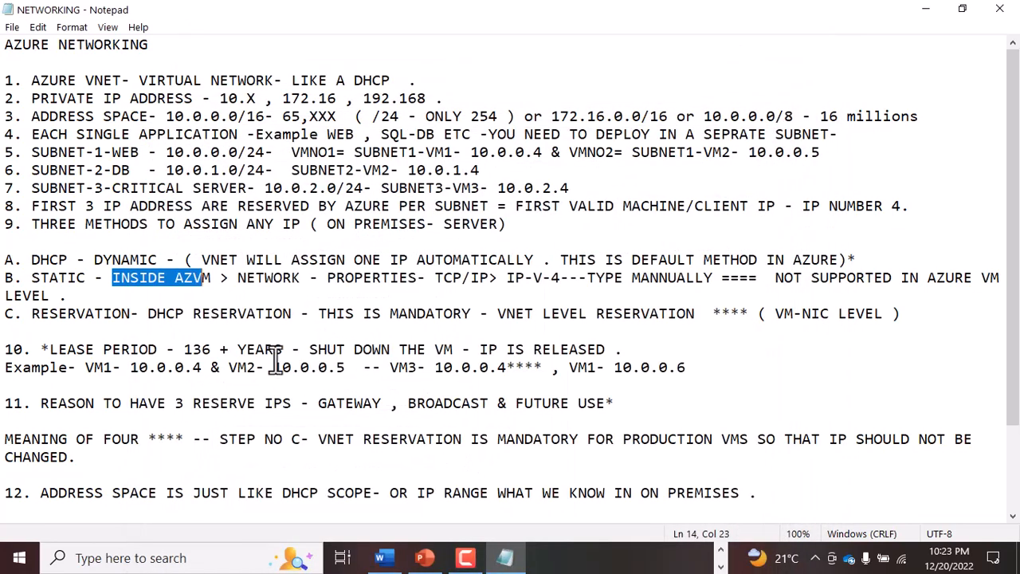
- Review the note on static addressing at Azure VM level and the DHCP reservation wording in method C
left_click(167, 278)
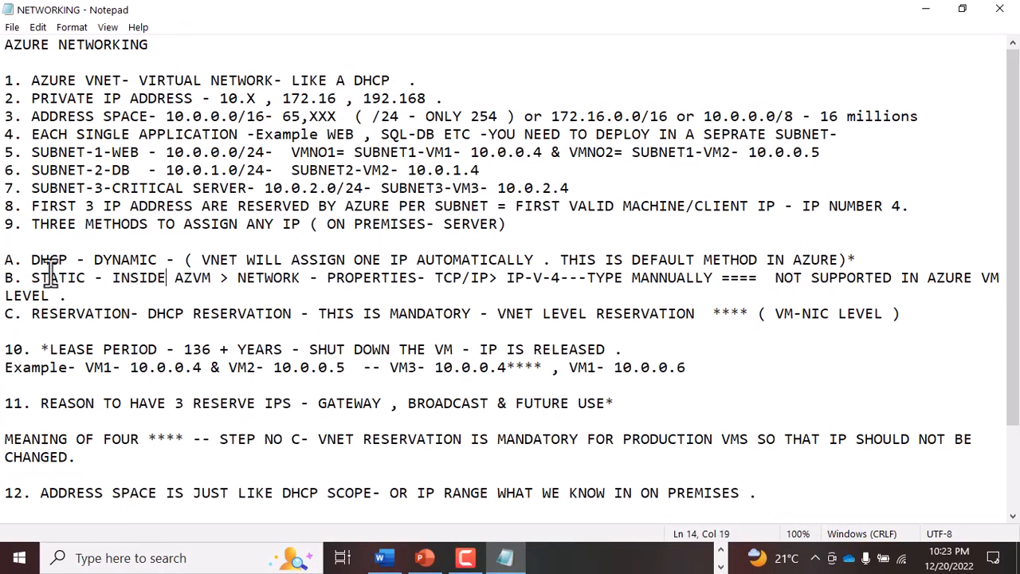
left_click_drag(776, 277, 1002, 279)
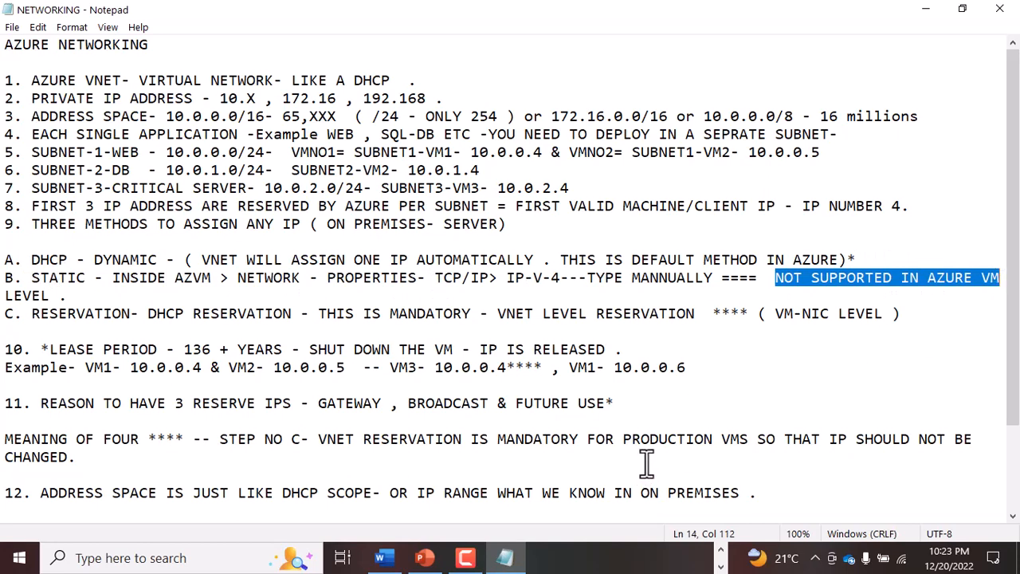
left_click(32, 313)
left_click_drag(32, 314, 292, 319)
left_click(219, 322)
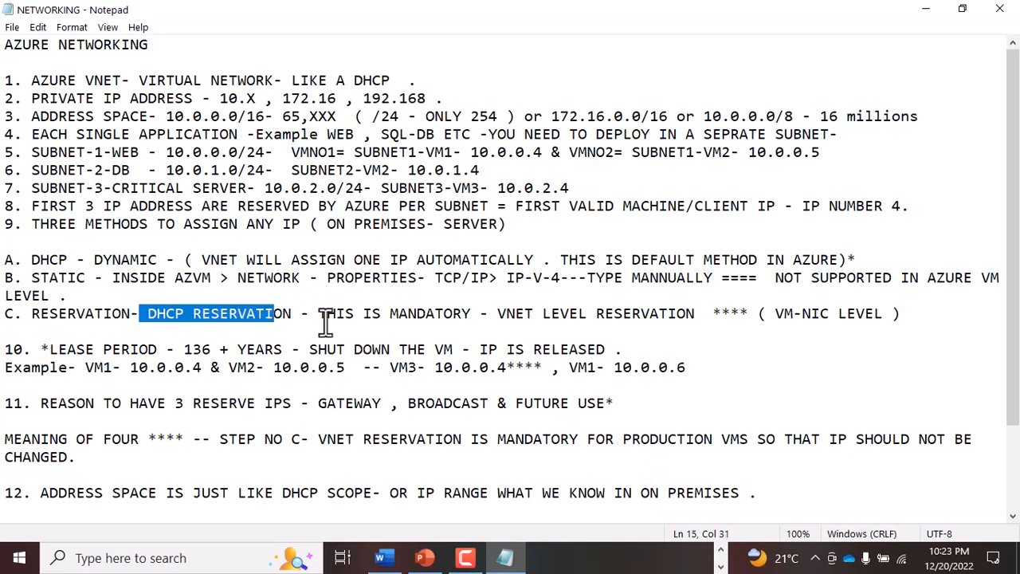
left_click(325, 322)
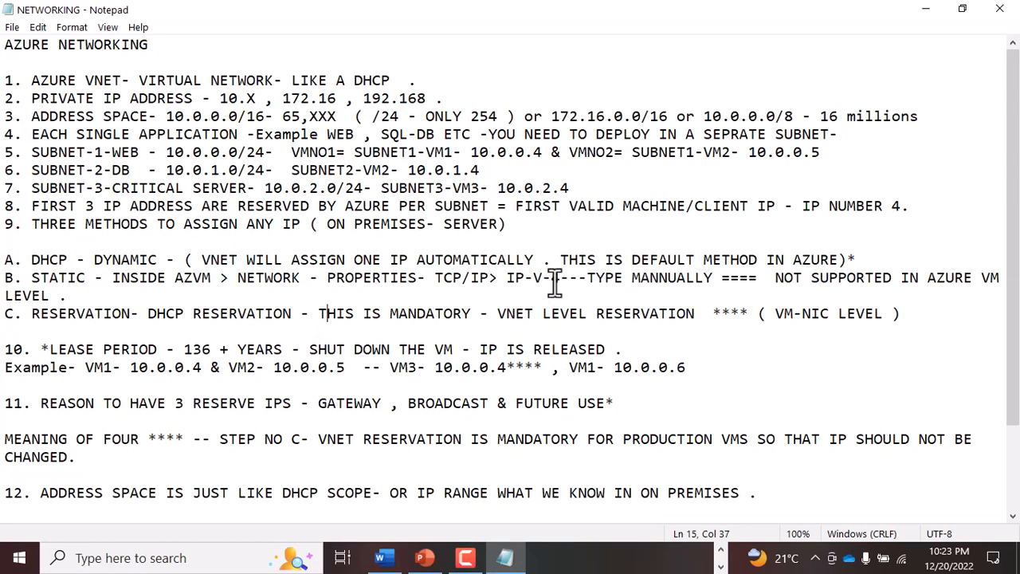
- Switch to Microsoft Whiteboard and label the web subnet's two machines in black as VM01 with 0.4 and VM02 with 0.5
left_click(721, 551)
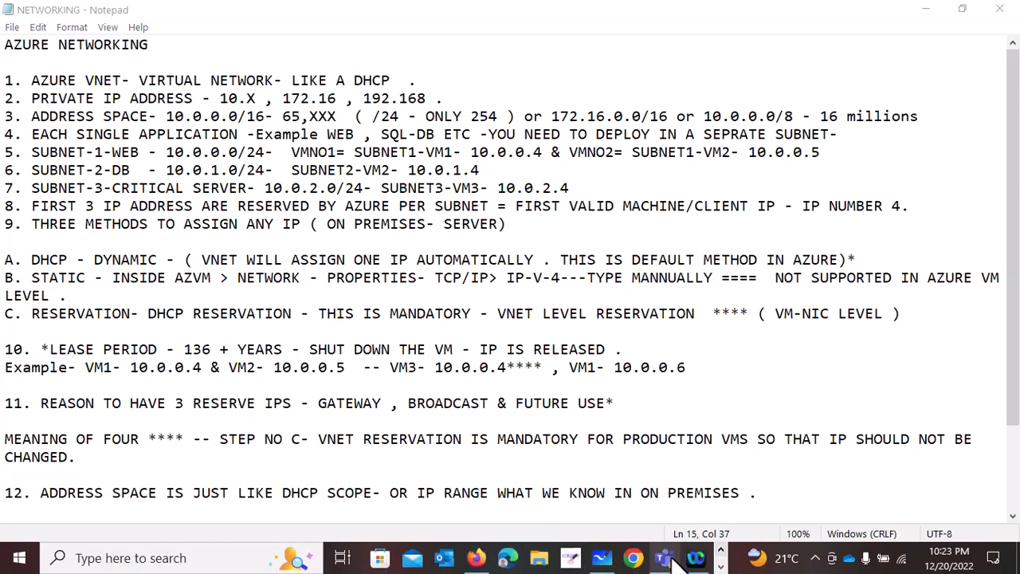
left_click(602, 560)
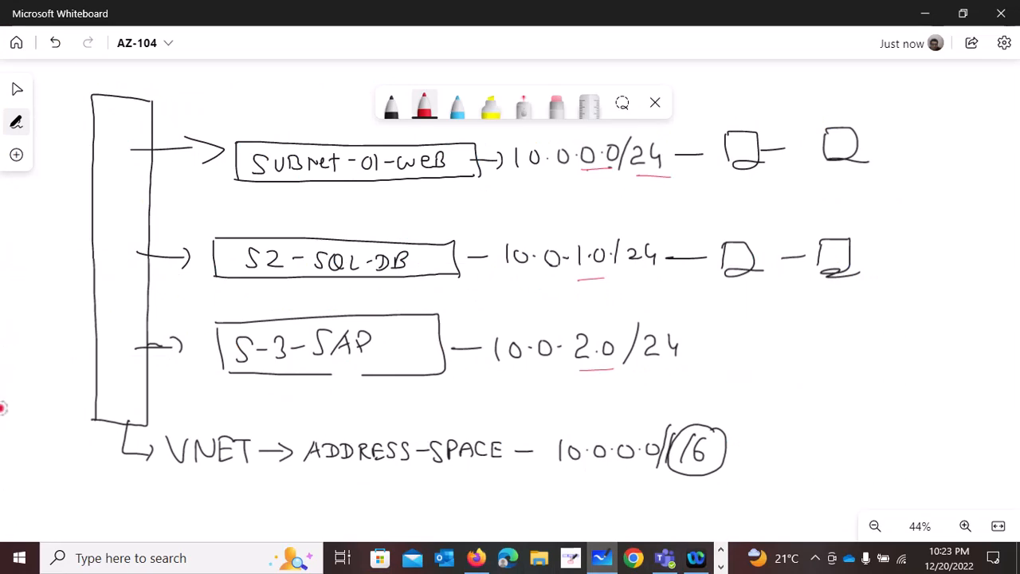
left_click(391, 106)
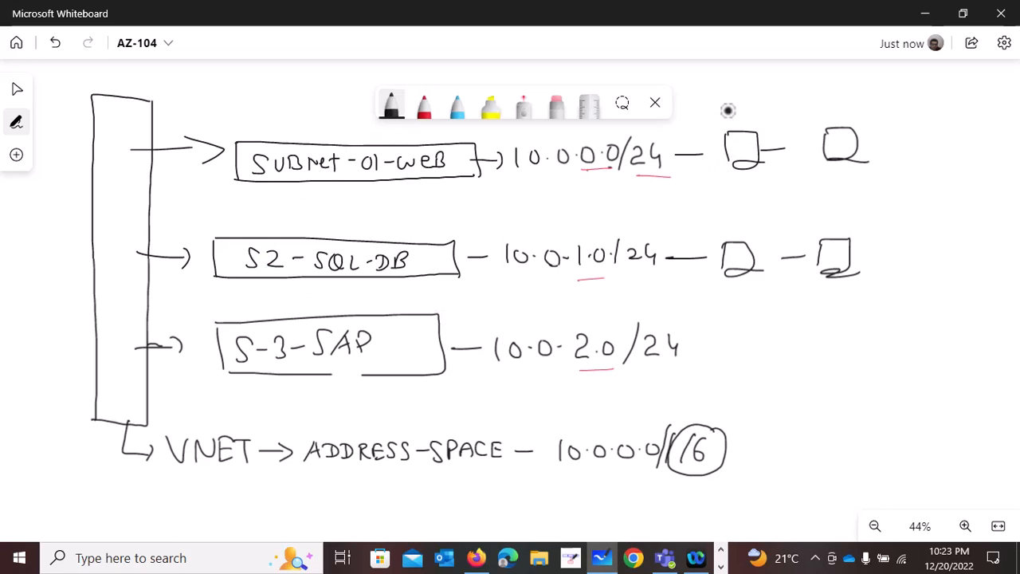
left_click_drag(720, 109, 881, 112)
mouse_move(741, 179)
left_mouse_down()
mouse_move(775, 188)
mouse_move(826, 172)
mouse_move(852, 181)
mouse_move(844, 181)
left_mouse_up()
left_click(754, 185)
left_click(835, 177)
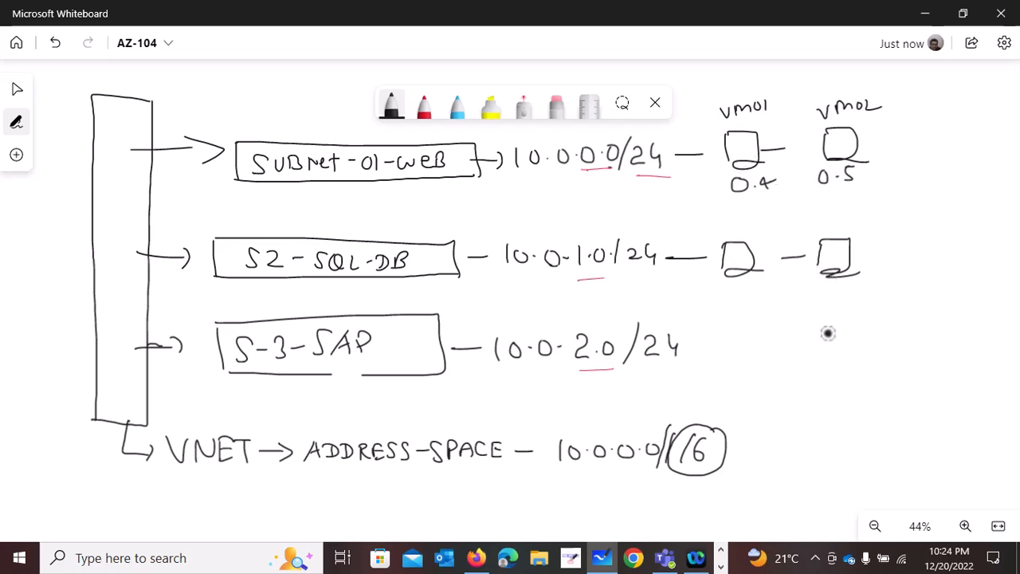
- Write "130+ year" in the free space beside the S-3-SAP row and draw an arrow from VM01 to an X
mouse_move(827, 335)
left_mouse_down()
mouse_move(826, 358)
mouse_move(857, 338)
mouse_move(945, 321)
left_mouse_up()
left_click_drag(763, 183, 771, 188)
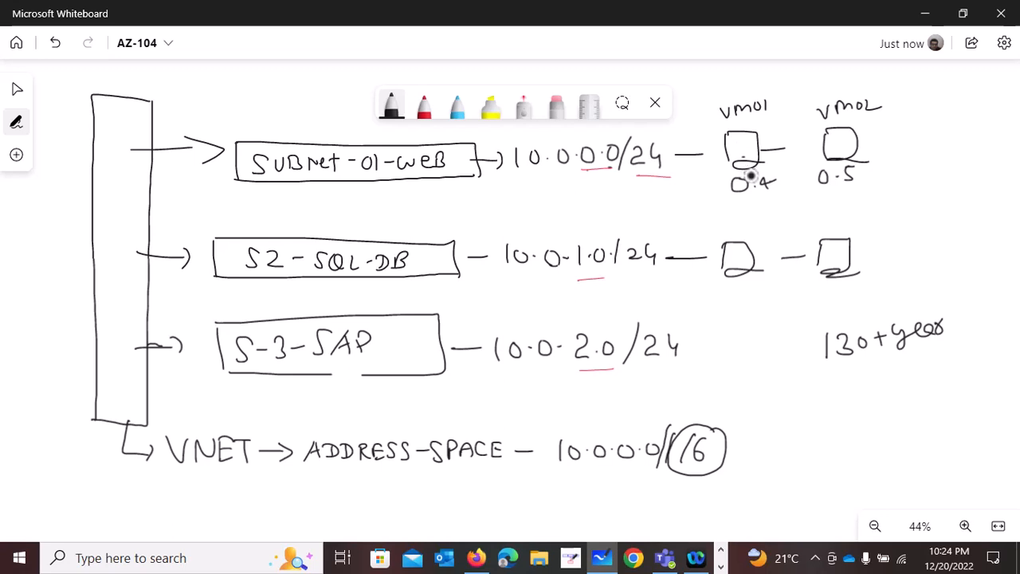
left_click_drag(745, 162, 775, 199)
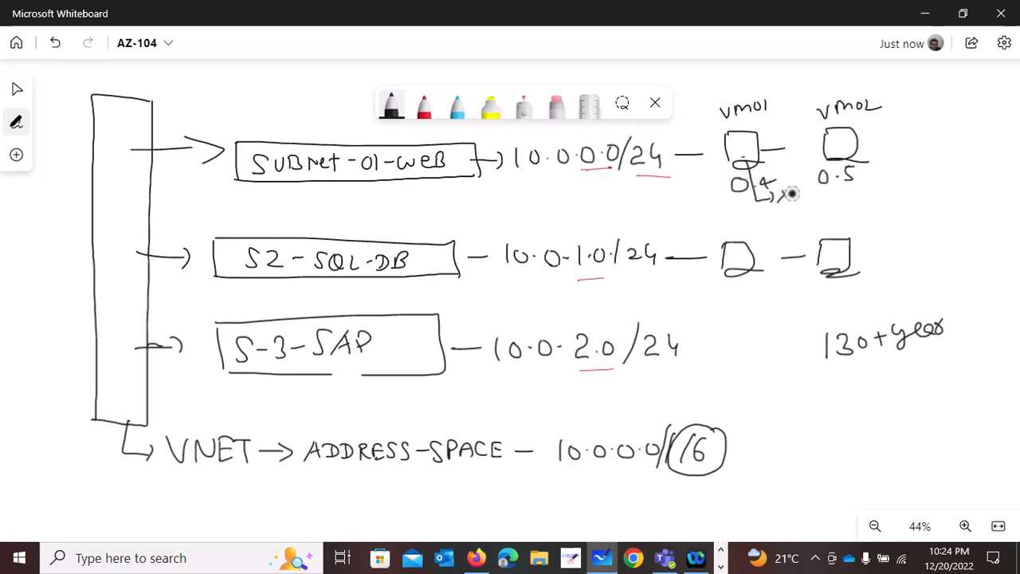
- Draw a third machine in the web subnet row, label it VM03 and write 0.4 beneath it
mouse_move(902, 131)
left_mouse_down()
mouse_move(905, 159)
mouse_move(947, 160)
left_mouse_up()
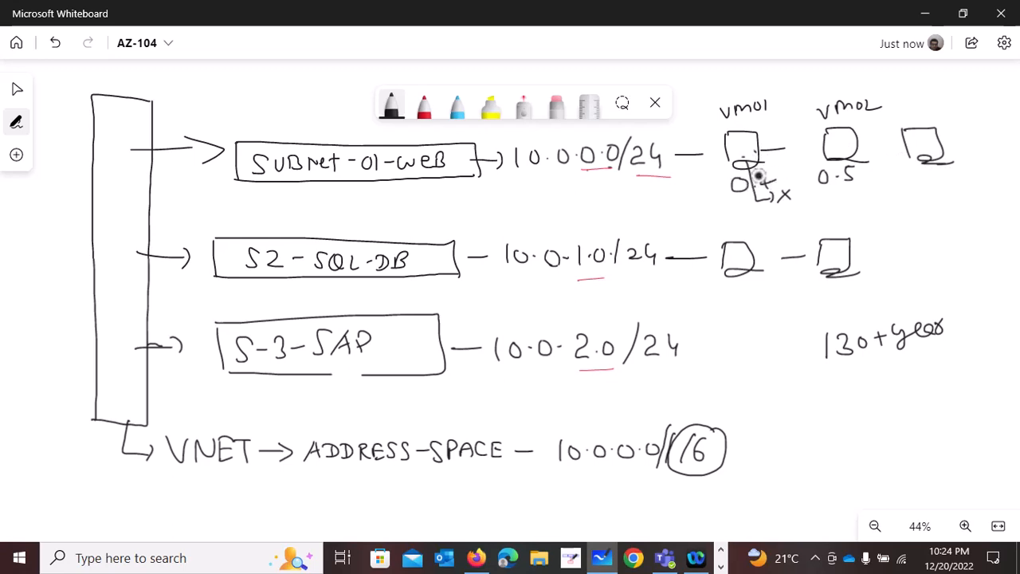
left_click(925, 139)
left_click_drag(911, 105, 923, 106)
mouse_move(924, 107)
left_mouse_down()
mouse_move(931, 118)
mouse_move(968, 118)
left_mouse_up()
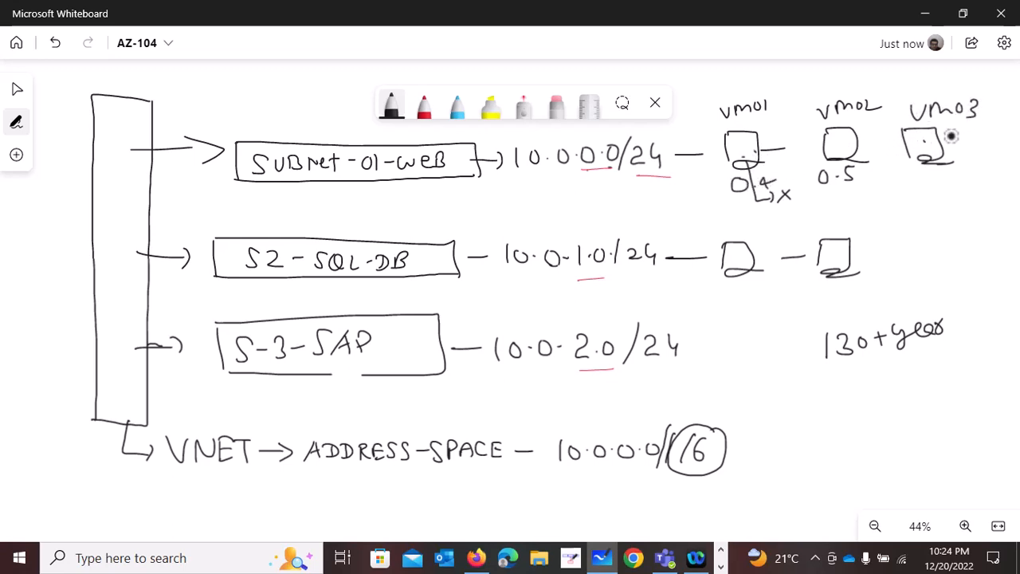
left_click_drag(928, 172, 958, 182)
left_click(938, 181)
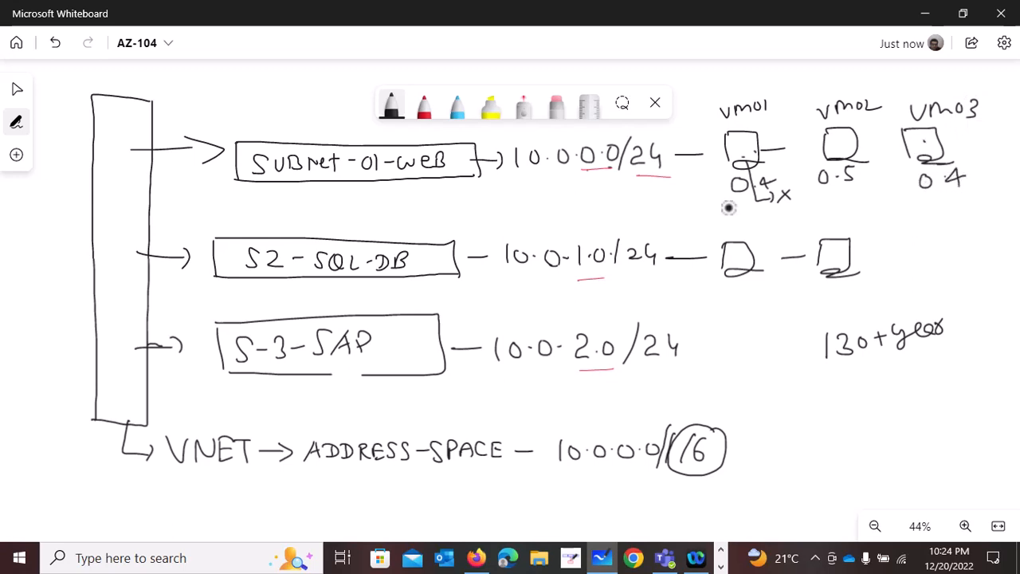
- Draw a second arrow down from VM01 and write its new address ending 0.6
left_click_drag(747, 182, 778, 225)
mouse_move(789, 213)
left_mouse_down()
mouse_move(787, 224)
mouse_move(790, 212)
mouse_move(816, 217)
left_mouse_up()
left_click(801, 214)
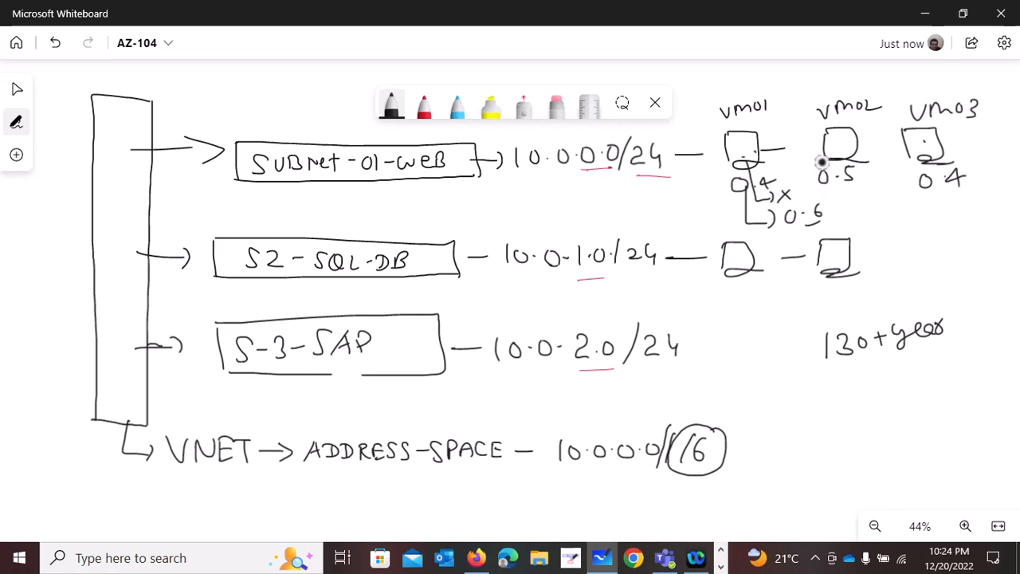
- Switch back to the Notepad notes and review method C's DHCP reservation and its VM-NIC level remark
left_click(721, 568)
left_click(506, 558)
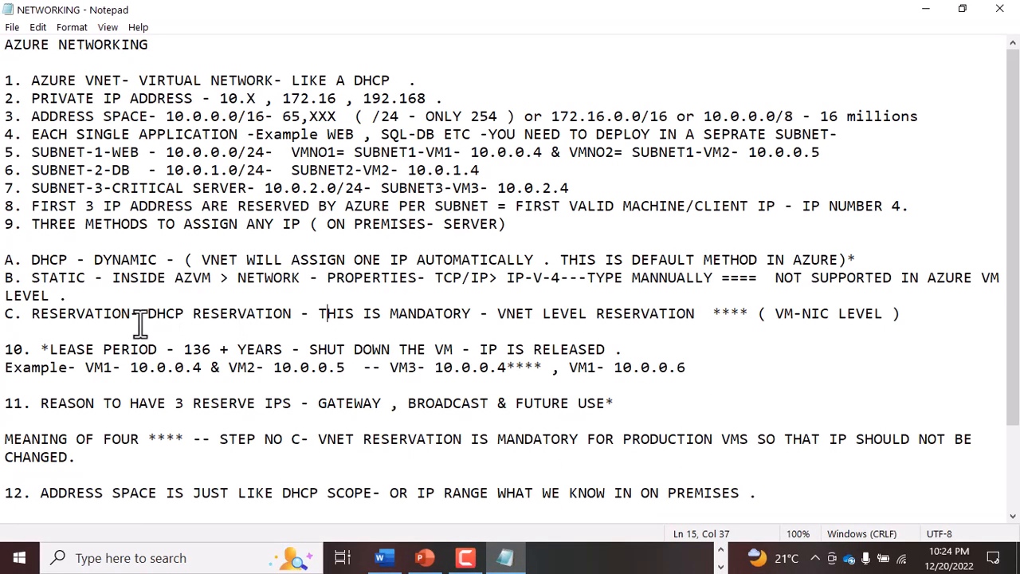
left_click_drag(39, 314, 184, 313)
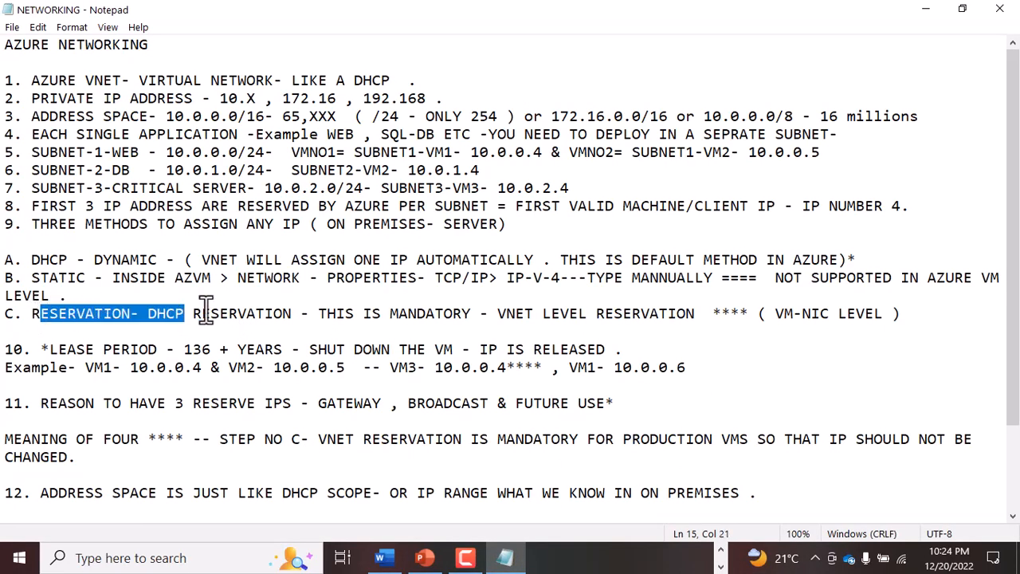
left_click_drag(705, 313, 963, 317)
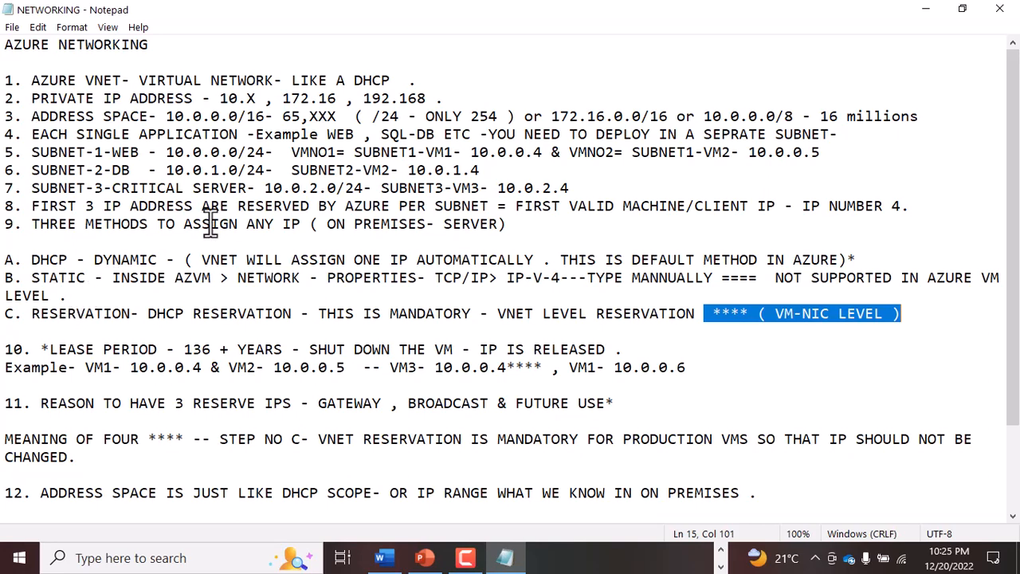
- Review SUBNET3-VM3's last octet, point 11's reasons for reserved IPs, and the meaning of the four asterisks on VNET reservation
left_click_drag(570, 188, 561, 188)
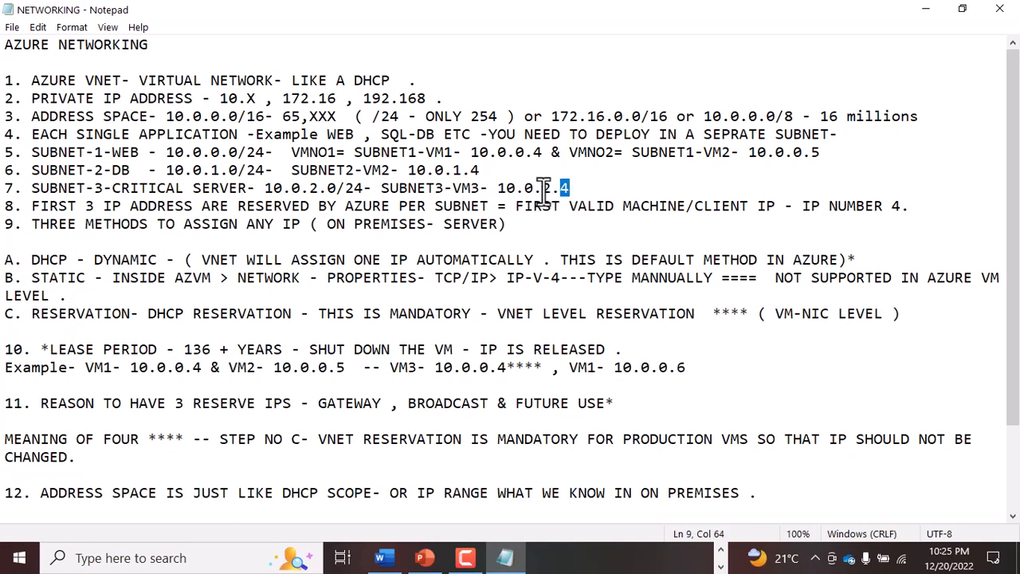
left_click_drag(299, 403, 604, 403)
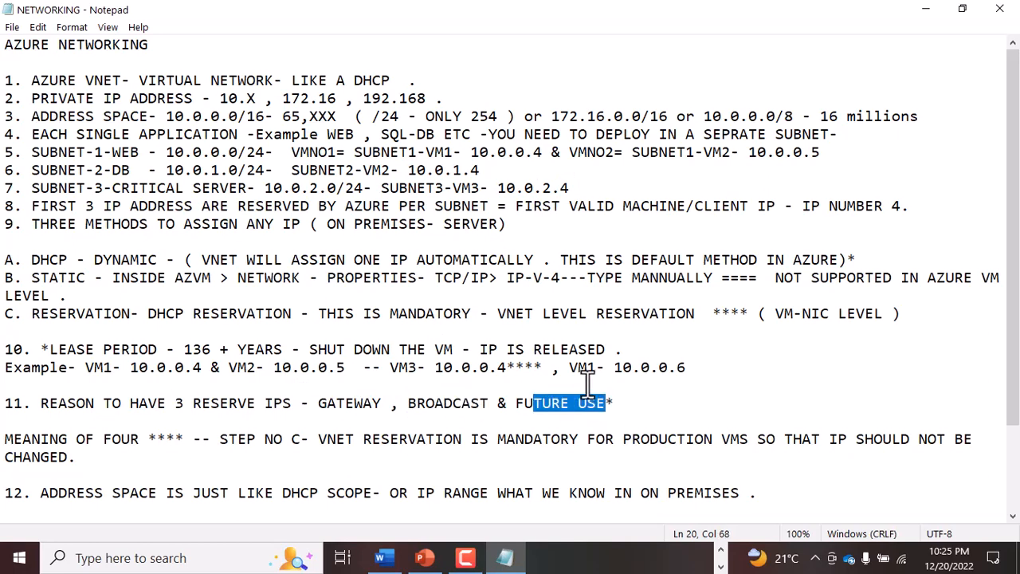
left_click_drag(31, 439, 184, 444)
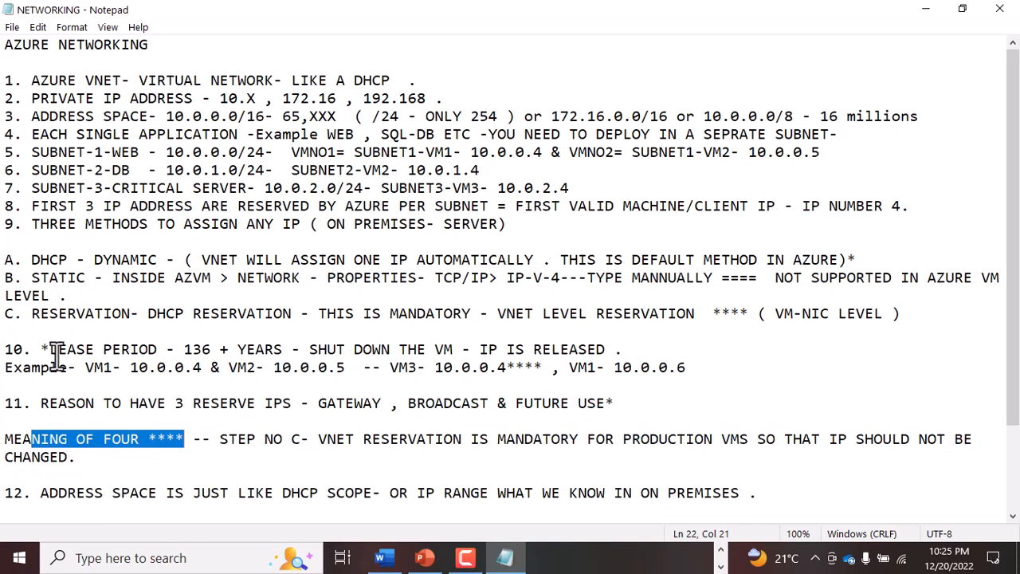
left_click_drag(713, 313, 775, 314)
left_click_drag(6, 313, 112, 315)
left_click_drag(336, 439, 524, 439)
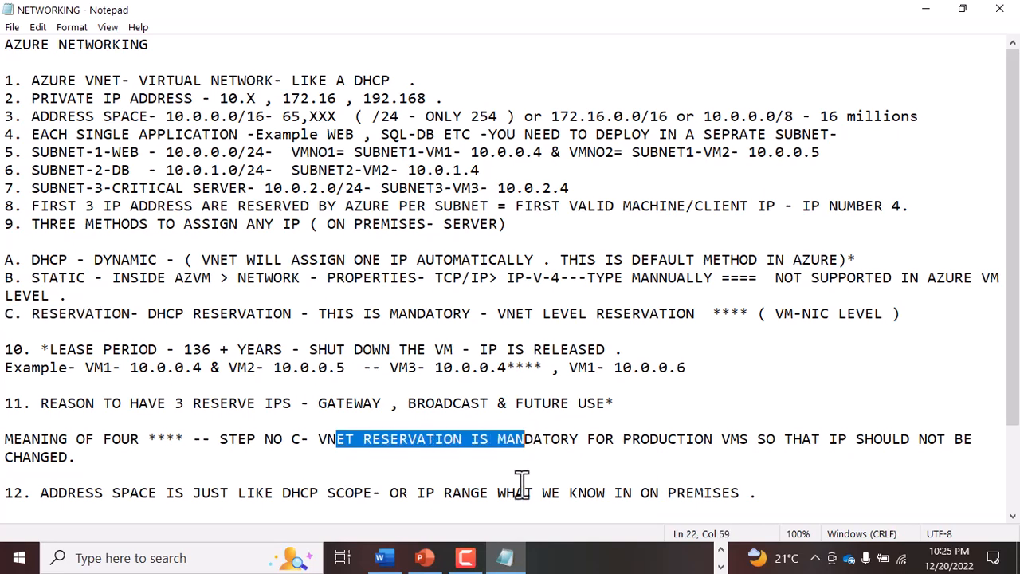
left_click(441, 412)
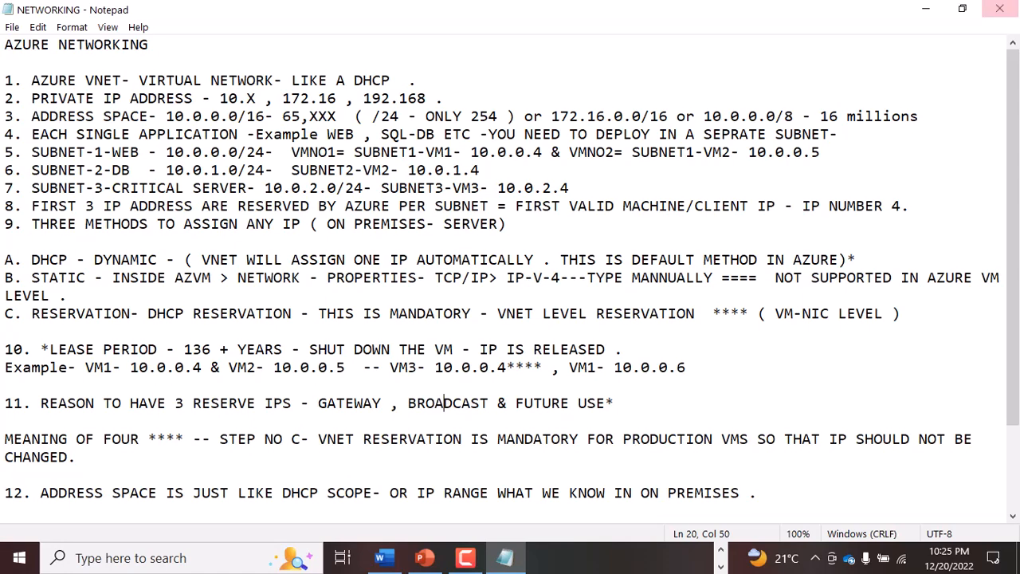
- Close the Notepad notes and draw a downward and an upward arrow between the web and SQL-DB subnet boxes on the whiteboard
left_click(1000, 8)
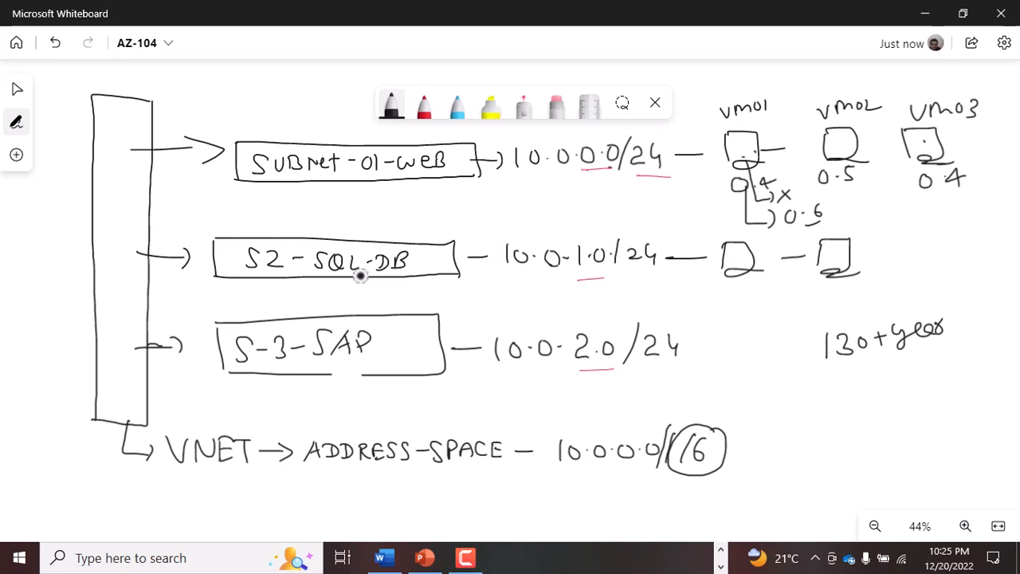
mouse_move(305, 185)
left_mouse_down()
mouse_move(305, 233)
mouse_move(350, 192)
mouse_move(346, 232)
left_mouse_up()
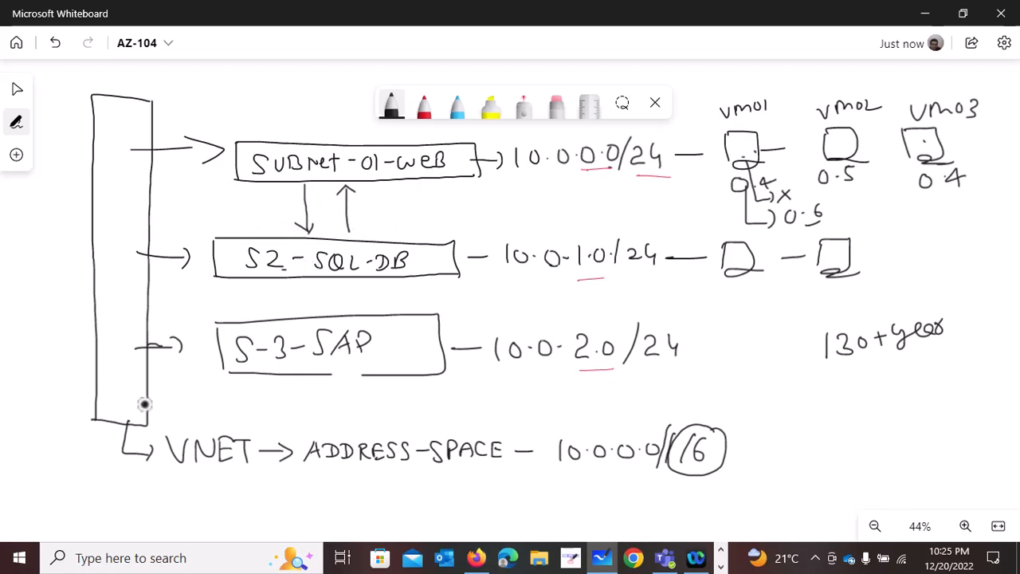
left_click_drag(147, 420, 128, 423)
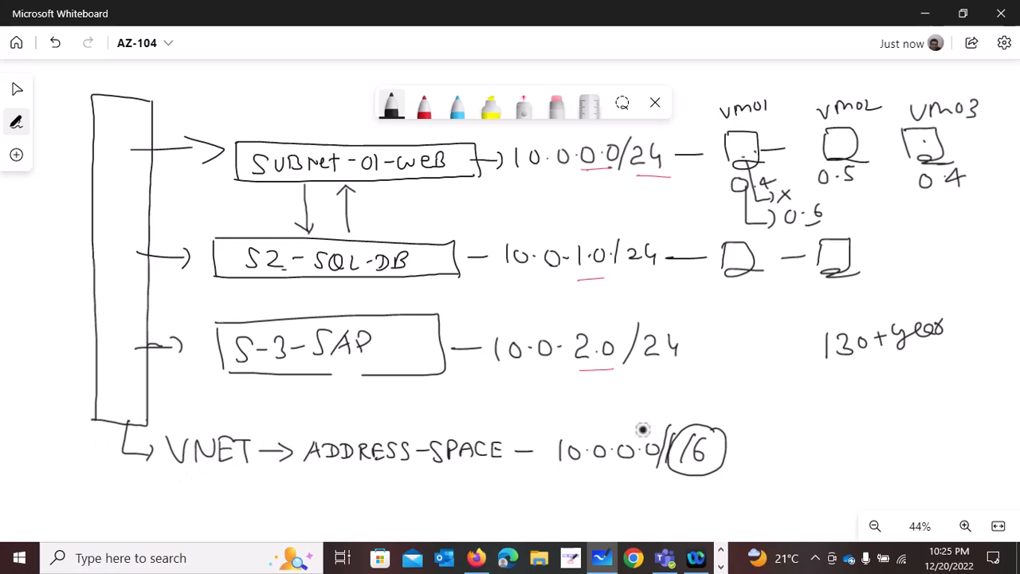
- Clear the whole whiteboard canvas
right_click(829, 471)
left_click(829, 438)
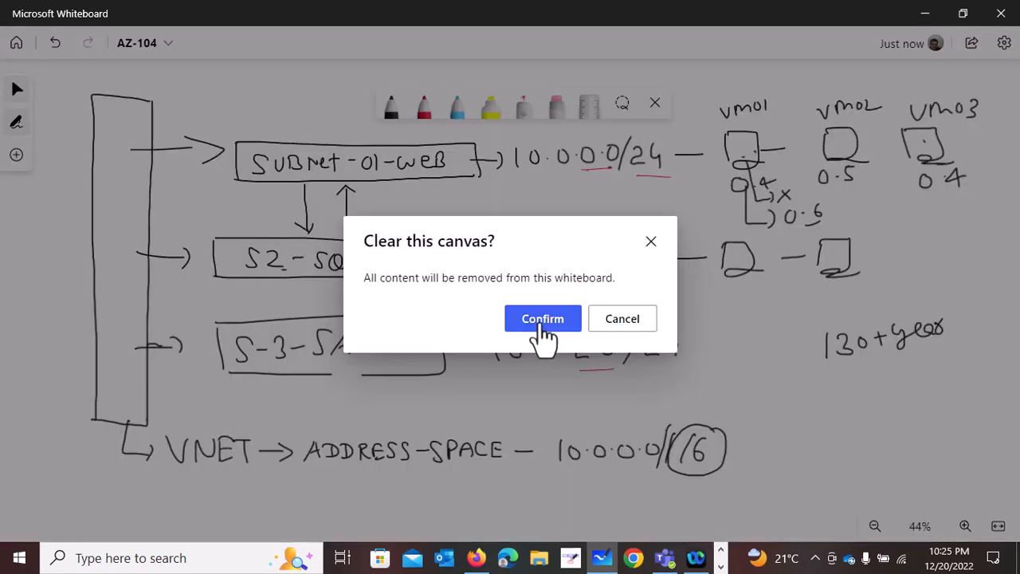
left_click(542, 319)
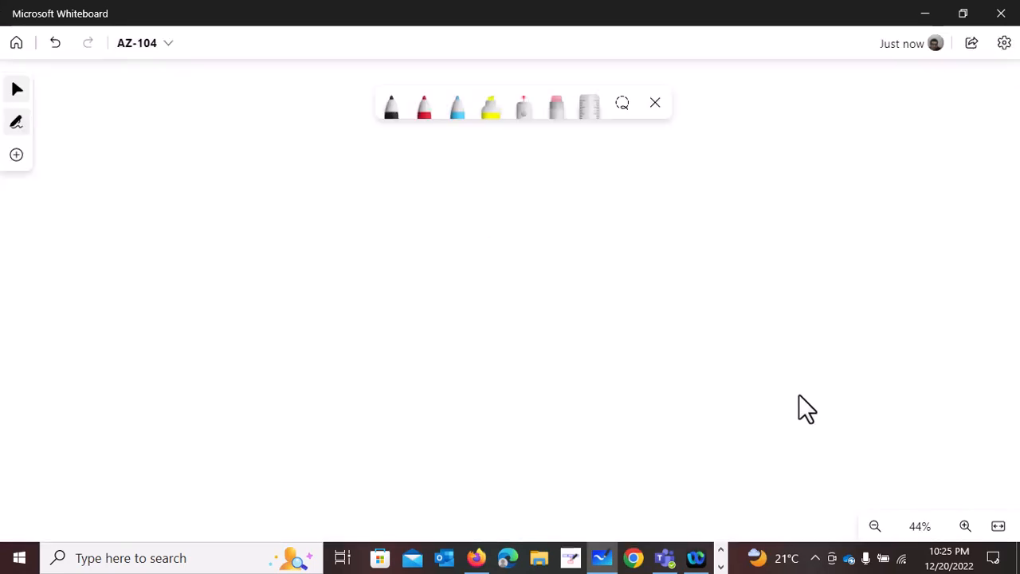
- Draw a tall narrow rectangle with the black pen and add a small arrow beneath it leading to the label Eastus
left_click(391, 108)
mouse_move(138, 106)
left_mouse_down()
mouse_move(109, 125)
mouse_move(120, 341)
left_mouse_up()
mouse_move(142, 110)
left_mouse_down()
mouse_move(157, 117)
mouse_move(166, 271)
mouse_move(168, 337)
mouse_move(145, 342)
mouse_move(156, 378)
left_mouse_up()
mouse_move(182, 359)
left_mouse_down()
mouse_move(196, 376)
mouse_move(255, 379)
left_mouse_up()
mouse_move(237, 363)
left_mouse_down()
mouse_move(264, 369)
mouse_move(273, 359)
left_mouse_up()
left_click_drag(288, 354, 283, 358)
- Draw a machine beside the rectangle with an arrow pointing to it, and label the machine Eastus
mouse_move(269, 172)
left_mouse_down()
mouse_move(268, 209)
mouse_move(301, 171)
left_mouse_up()
mouse_move(275, 191)
left_mouse_down()
mouse_move(310, 200)
mouse_move(162, 200)
mouse_move(185, 209)
left_mouse_up()
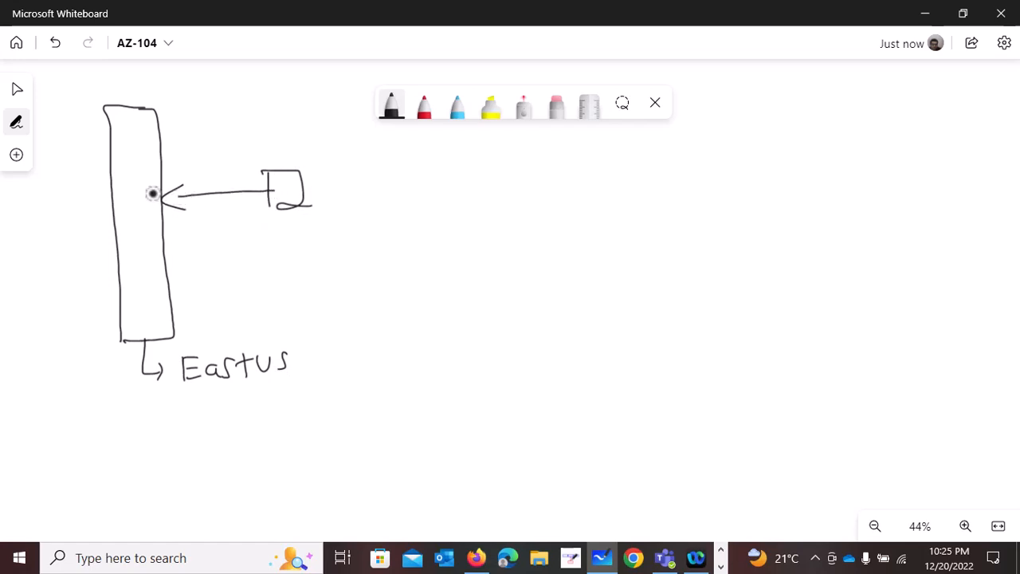
left_click_drag(302, 226, 393, 228)
left_click_drag(403, 219, 401, 236)
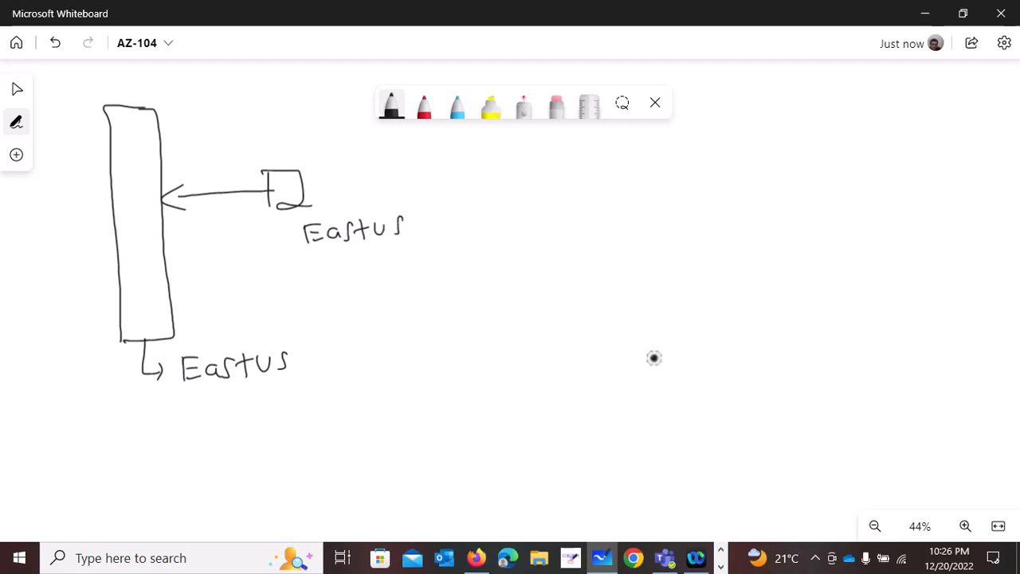
- Draw a Westus machine with a long arrow to the tall rectangle, label the rectangle VNet, and cross the arrow out twice
mouse_move(571, 318)
left_mouse_down()
mouse_move(573, 352)
mouse_move(609, 357)
mouse_move(597, 378)
mouse_move(640, 378)
mouse_move(667, 360)
mouse_move(687, 380)
left_mouse_up()
mouse_move(573, 337)
left_mouse_down()
mouse_move(186, 282)
mouse_move(184, 266)
mouse_move(195, 287)
left_mouse_up()
left_click_drag(128, 397, 201, 396)
left_click_drag(285, 280, 309, 313)
left_click_drag(308, 292, 283, 316)
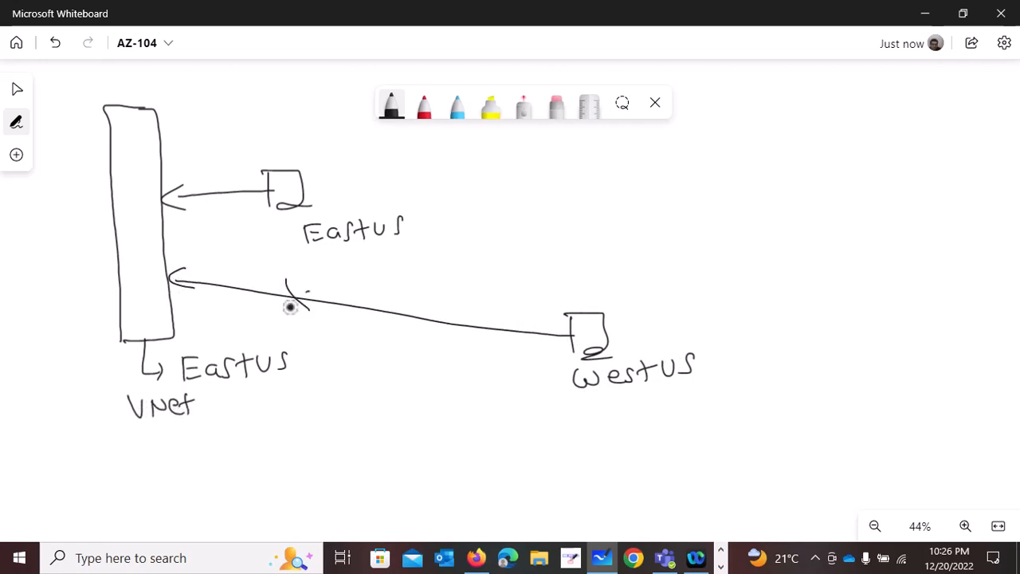
mouse_move(430, 292)
left_mouse_down()
mouse_move(445, 321)
mouse_move(416, 329)
left_mouse_up()
- Circle the Westus machine and the VNet's Eastus label, and draw a small separate rectangle above the Westus machine
mouse_move(741, 352)
left_mouse_down()
mouse_move(688, 323)
mouse_move(590, 428)
mouse_move(739, 355)
left_mouse_up()
mouse_move(280, 338)
left_mouse_down()
mouse_move(196, 346)
mouse_move(285, 396)
mouse_move(235, 333)
left_mouse_up()
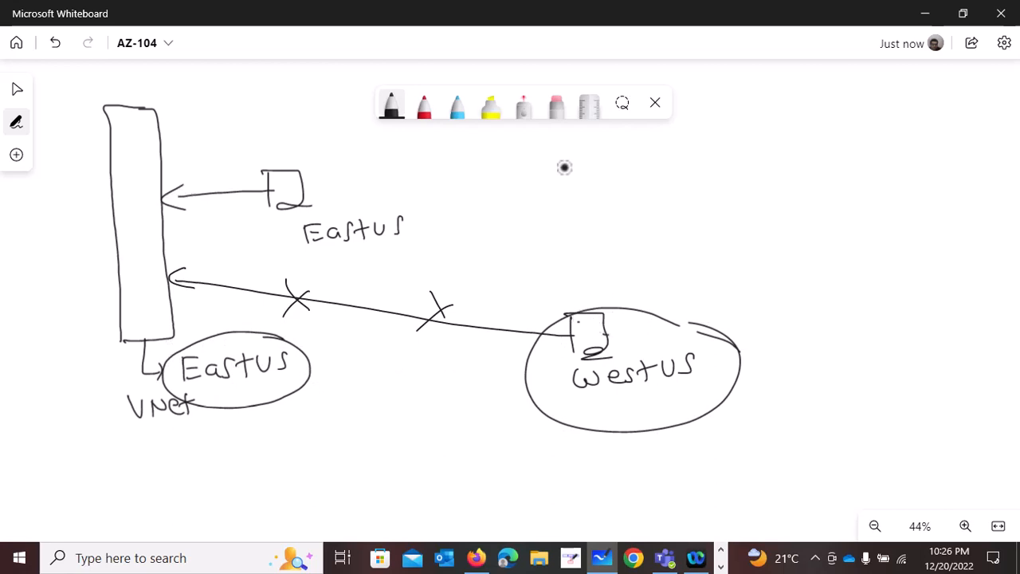
left_click_drag(563, 167, 539, 247)
left_click_drag(563, 173, 542, 252)
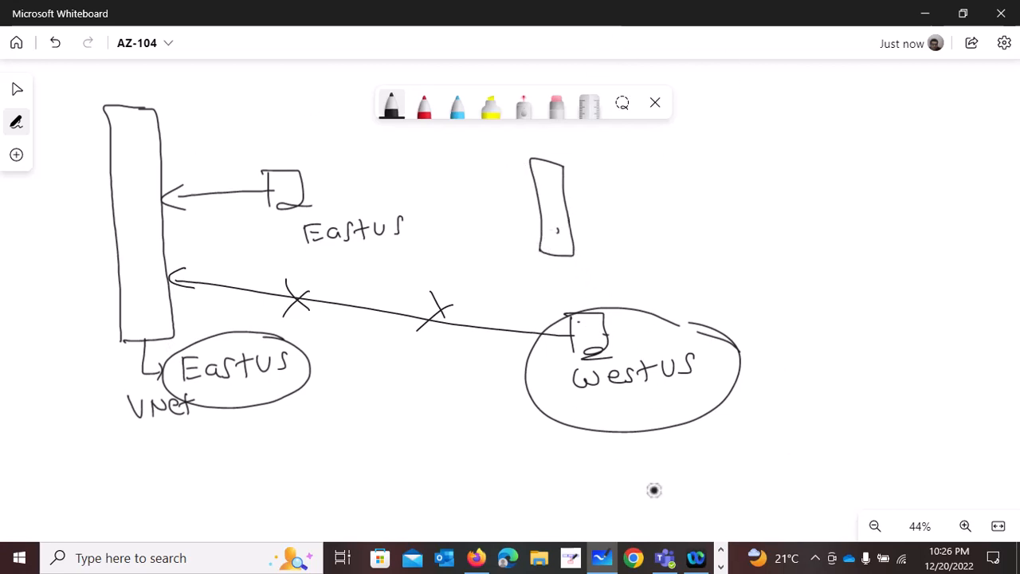
- Switch to Chrome and open portal.azure.com
left_click(633, 558)
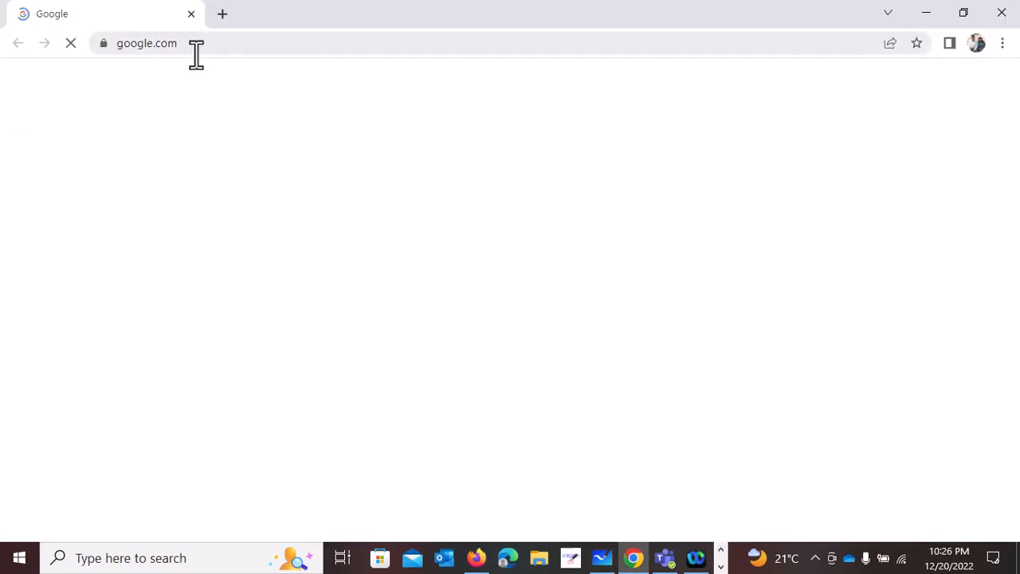
left_click(398, 47)
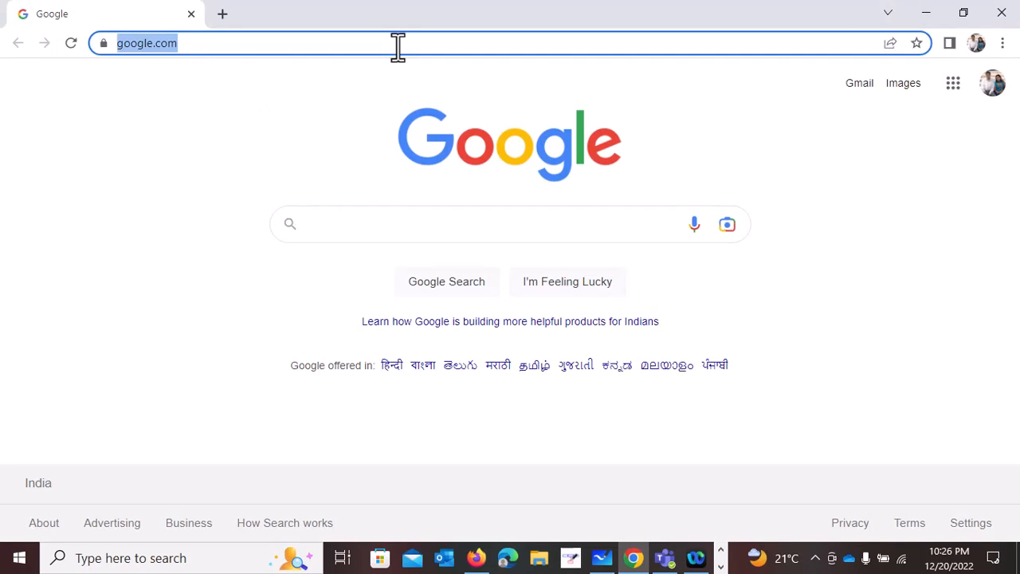
type("portal.azur")
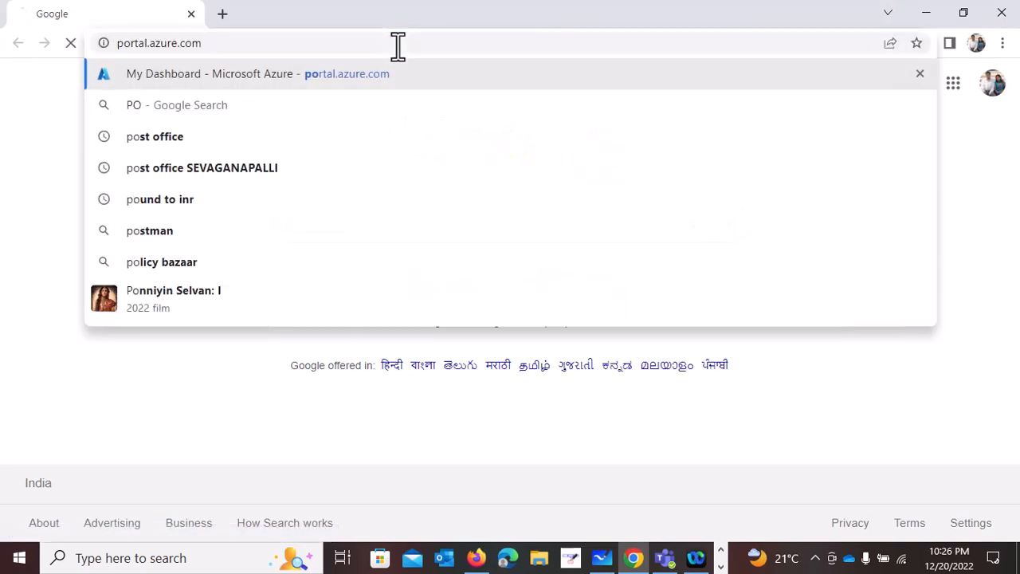
key("Return")
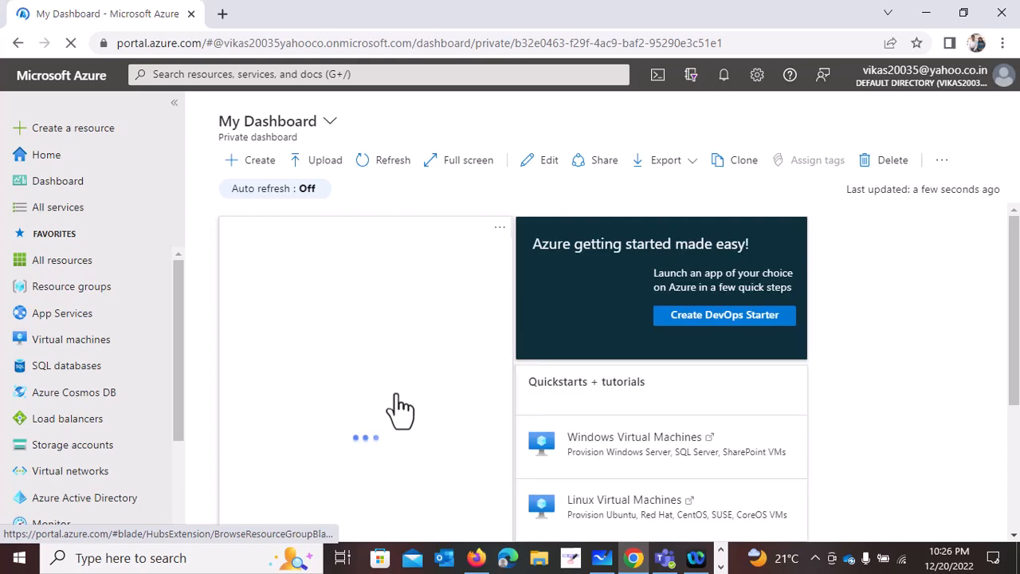
- Start a new resource group and name it Recording-AZ-104
left_click(96, 297)
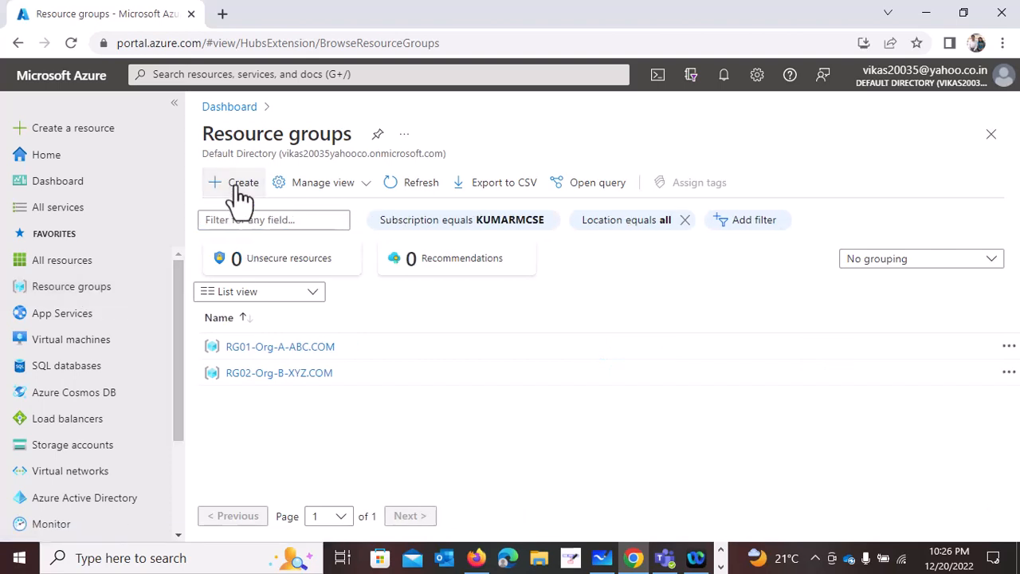
left_click(239, 190)
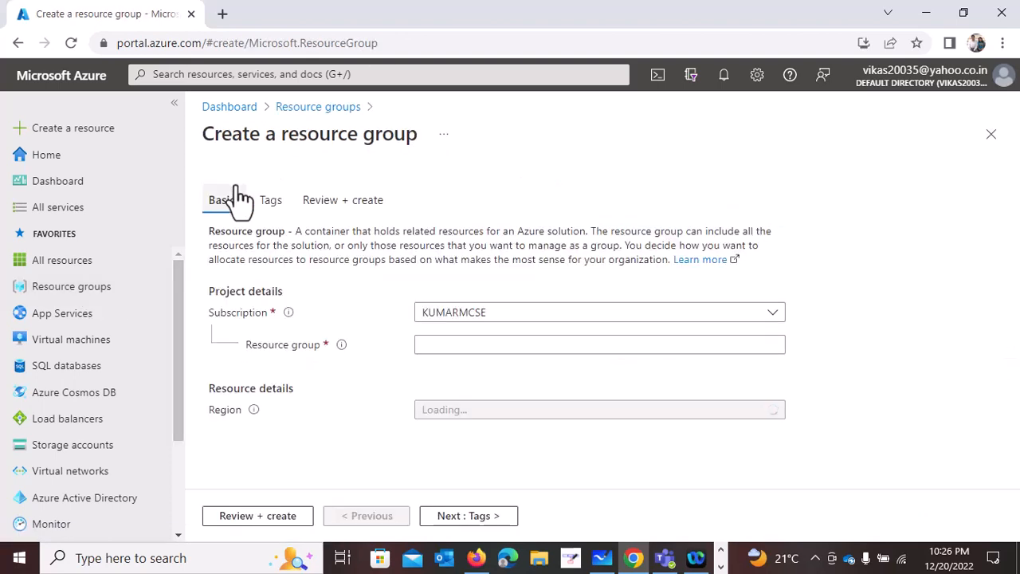
left_click(469, 346)
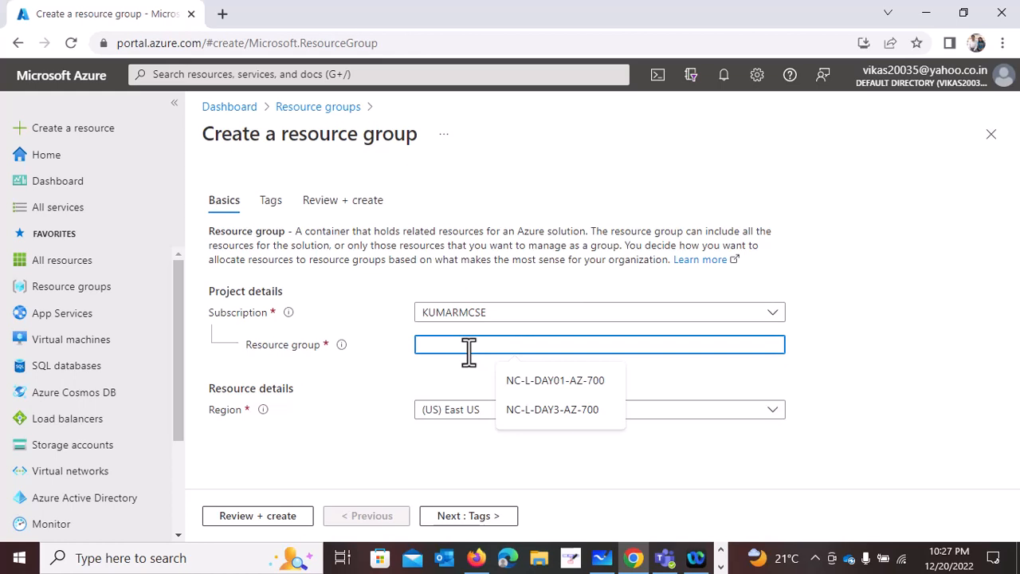
type("rEC")
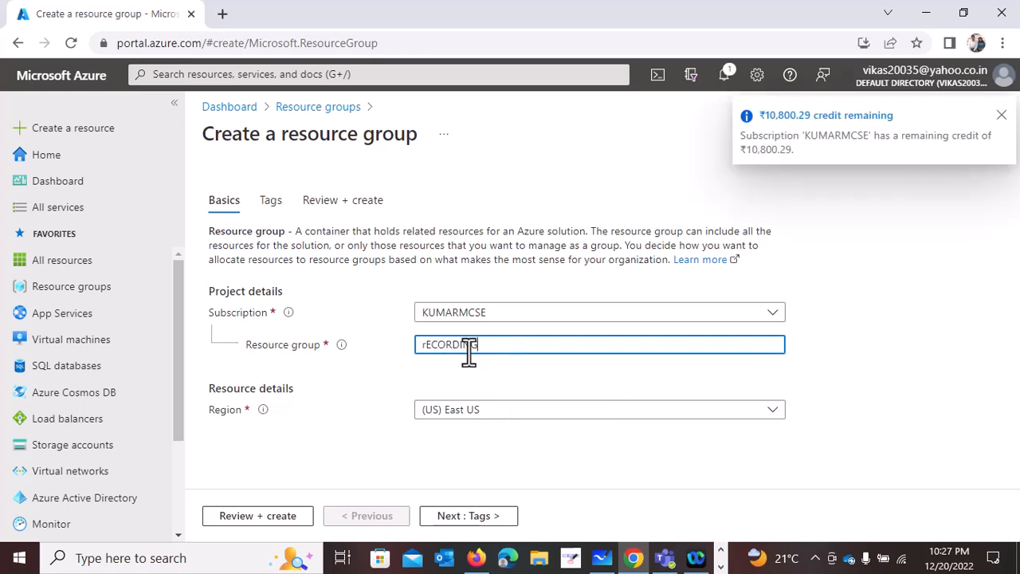
type("OR")
key("BackSpace")
key("BackSpace")
key("BackSpace")
key("BackSpace")
key("BackSpace")
type("R")
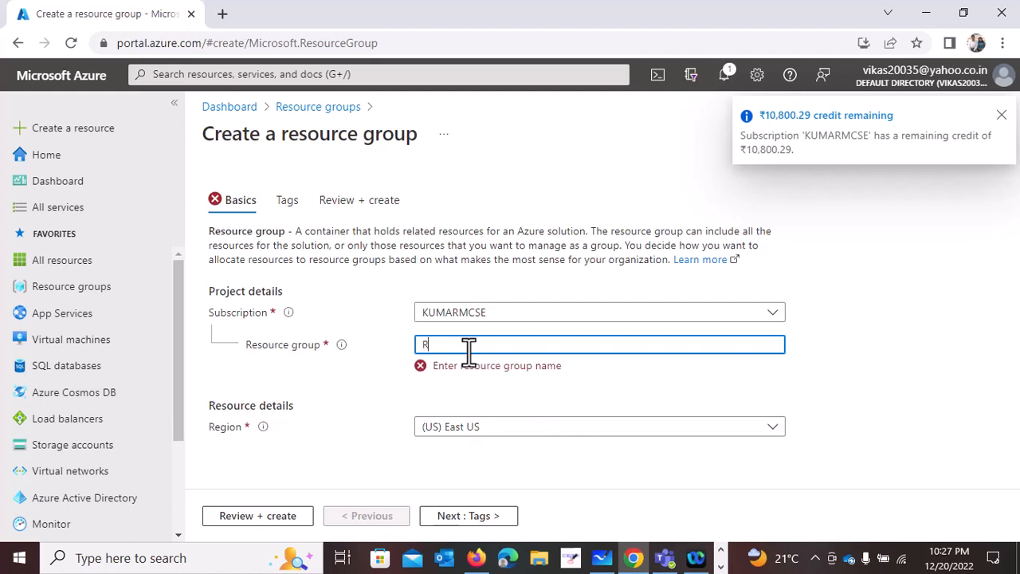
type("ecording-AZ-104")
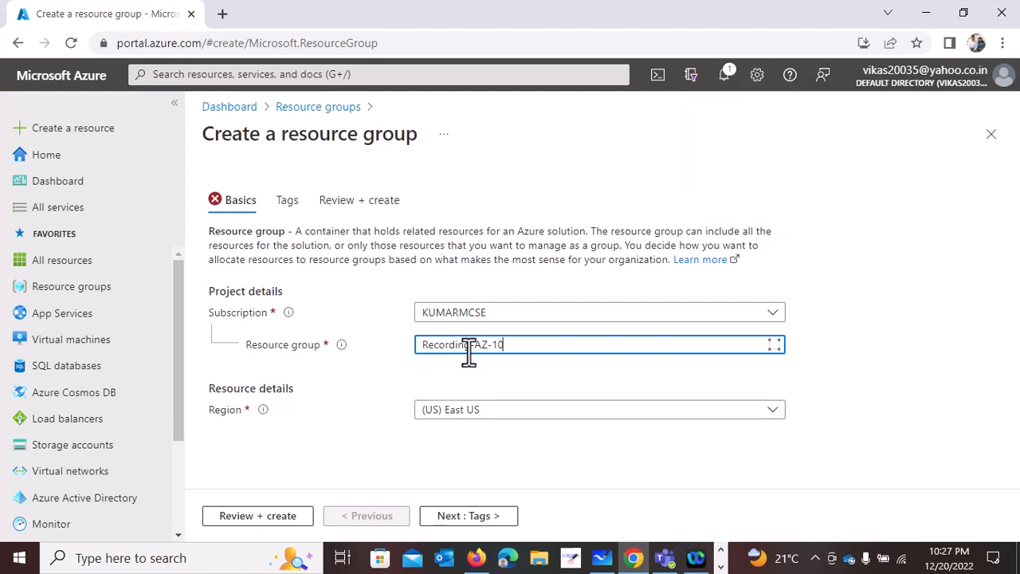
- Validate and create the Recording-AZ-104 resource group in the East US region
left_click(292, 476)
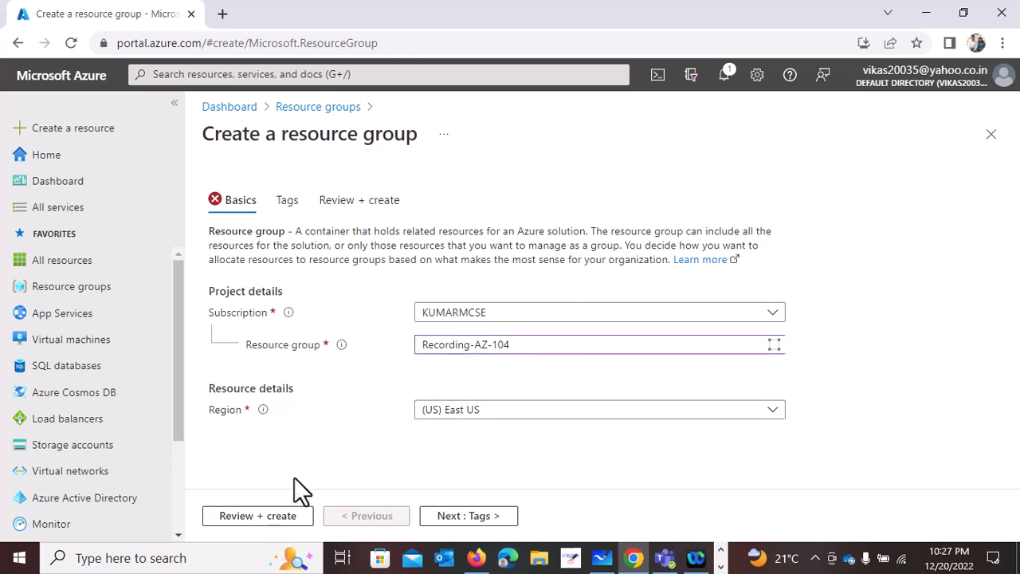
left_click(431, 351)
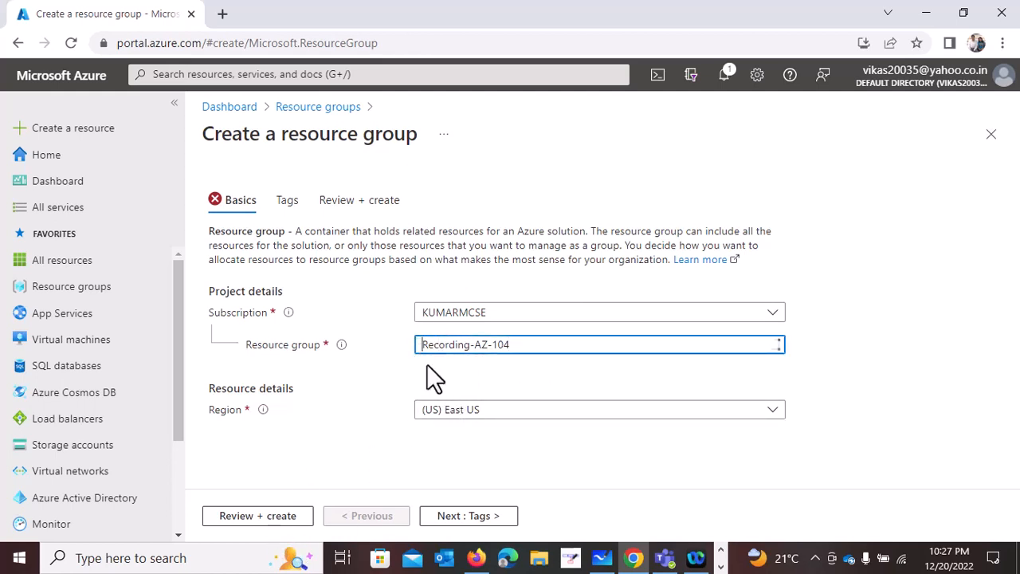
left_click(259, 520)
left_click(232, 518)
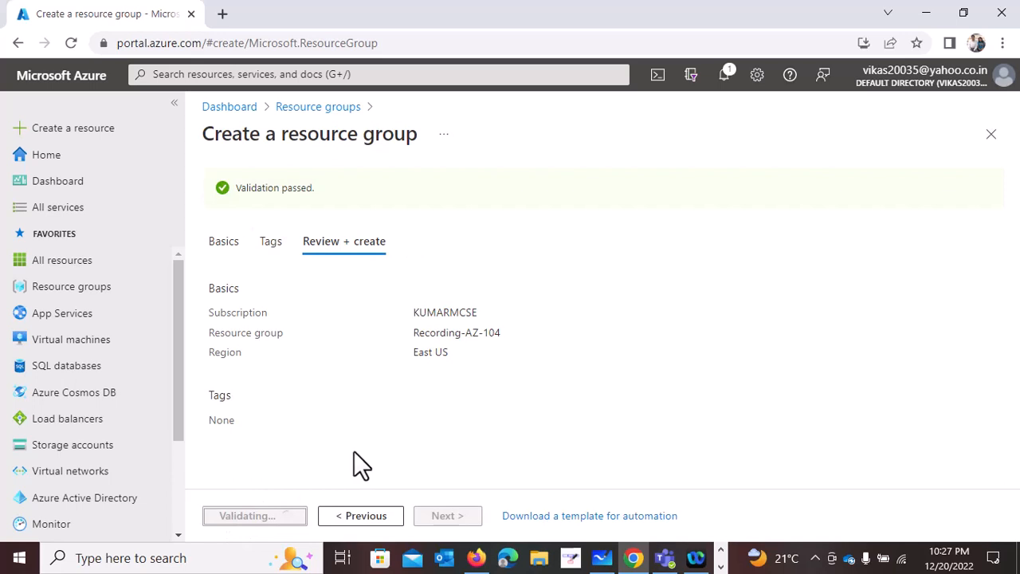
- Find the Microsoft Virtual network service among the creatable resources and start creating one
left_click(94, 140)
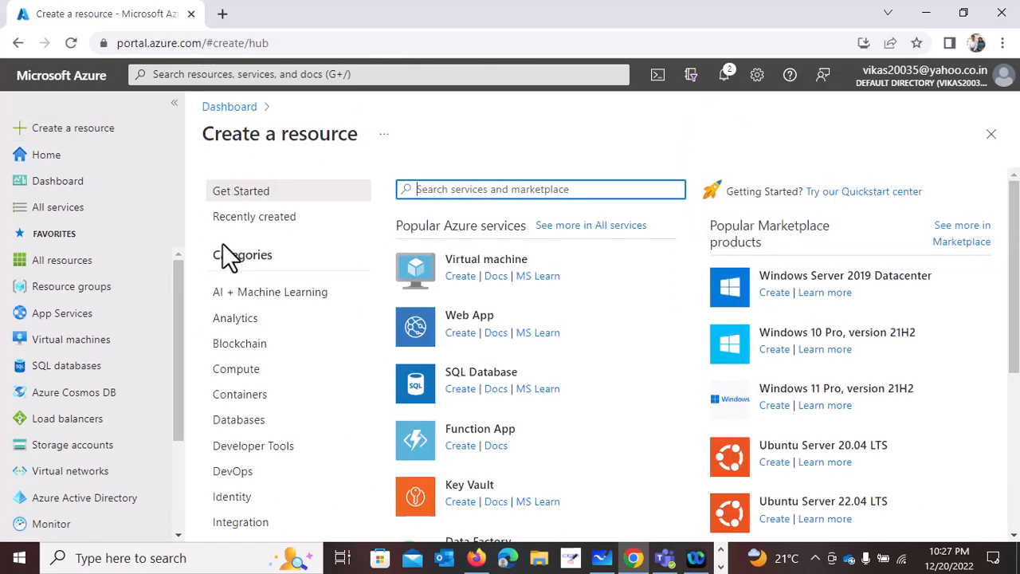
type("Vi")
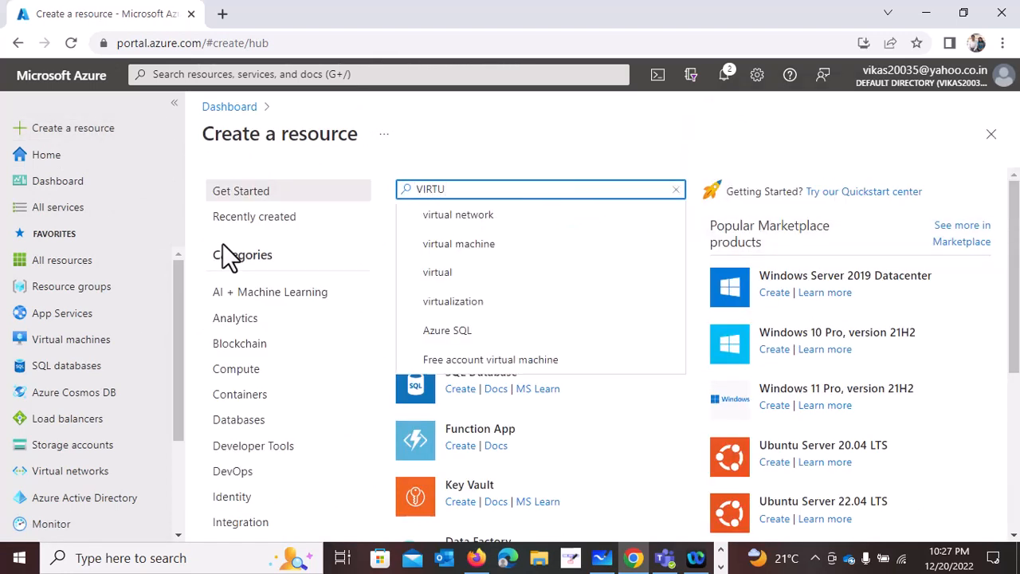
type("RTUAL")
left_click(439, 214)
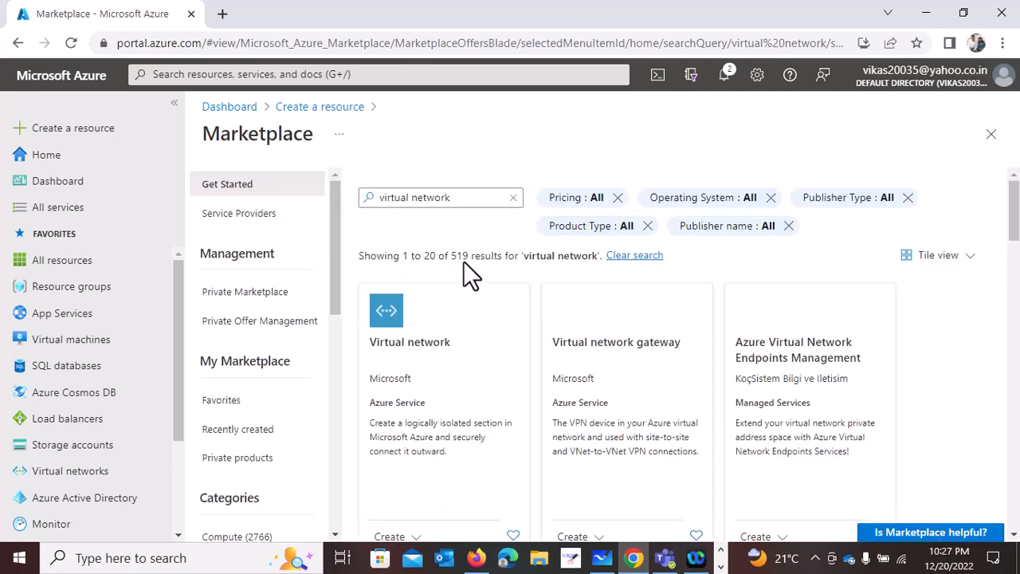
left_click(412, 358)
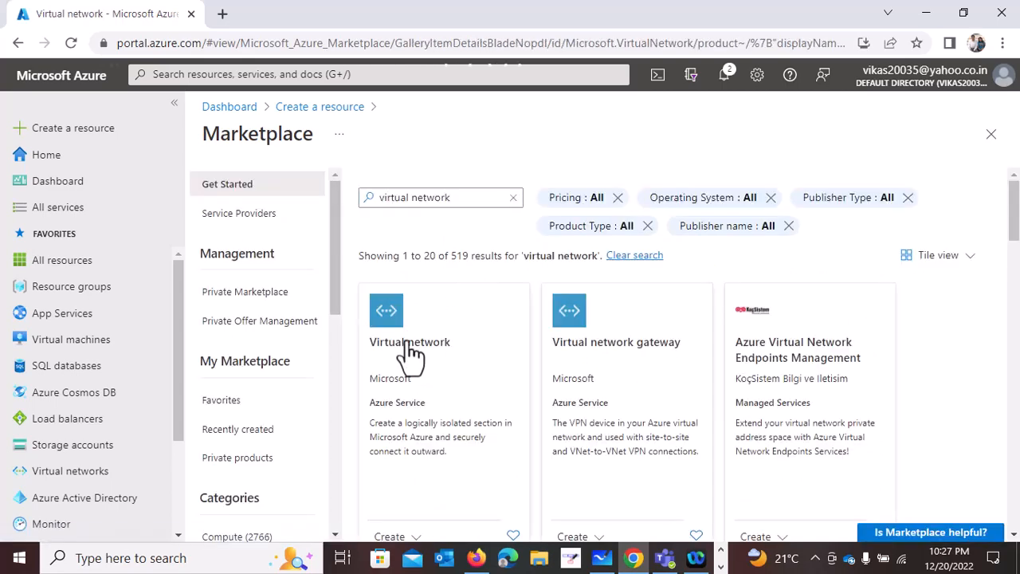
left_click(538, 302)
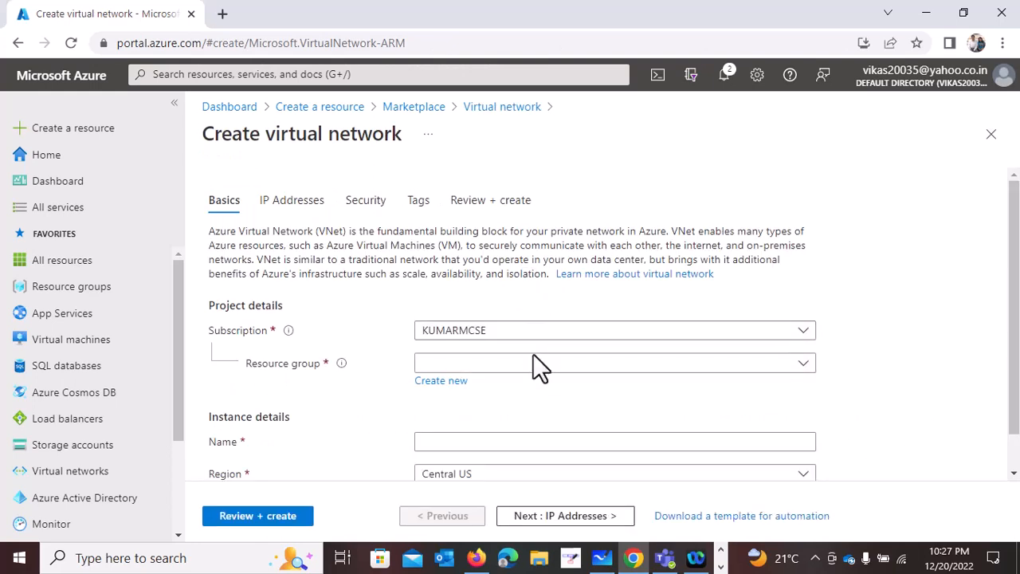
- Assign the virtual network to the Recording-AZ-104 resource group and name it R-VNET001
left_click(537, 367)
left_click(463, 421)
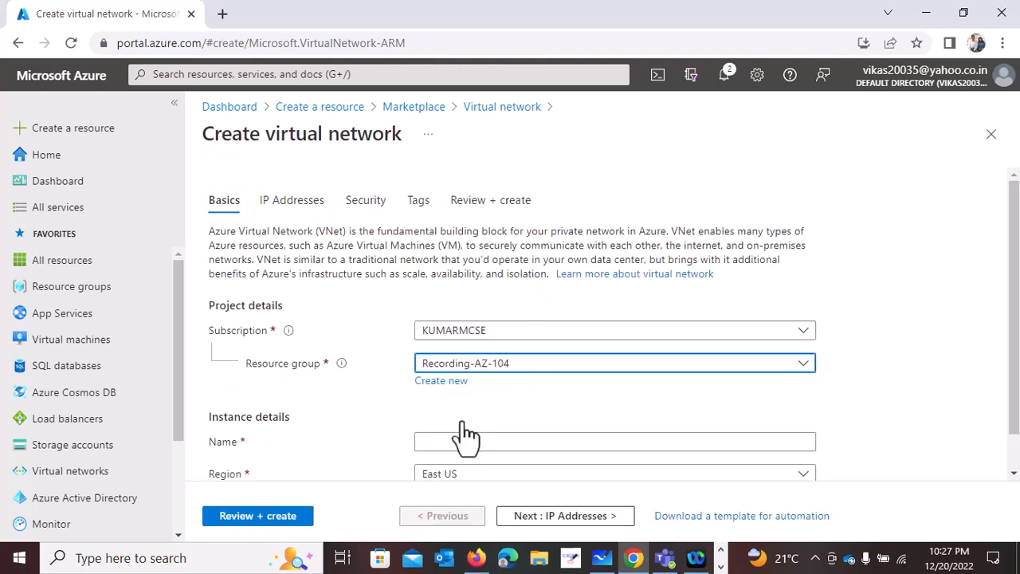
scroll(491, 317, "down", 1)
left_click(441, 396)
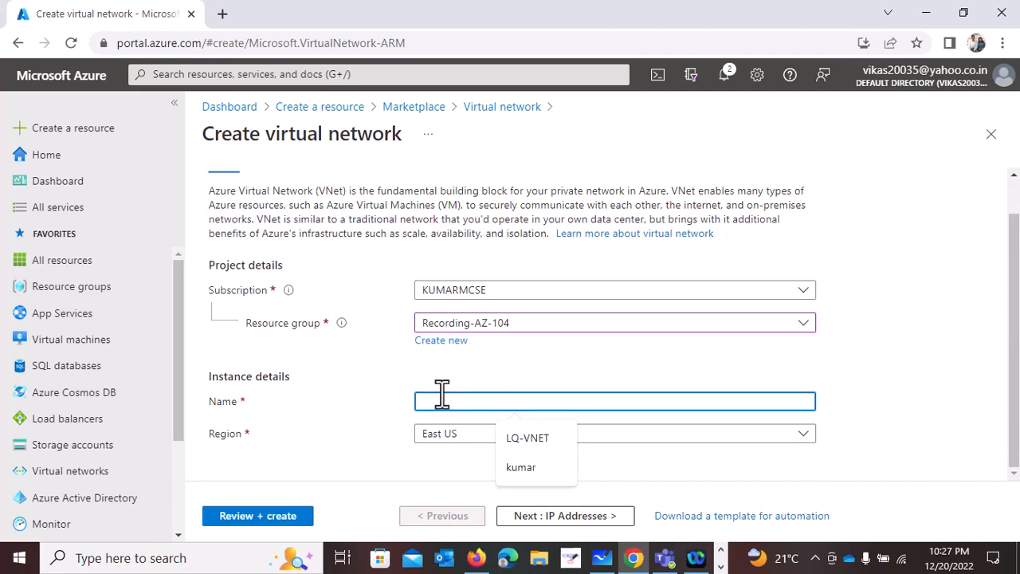
type("R-VNET001")
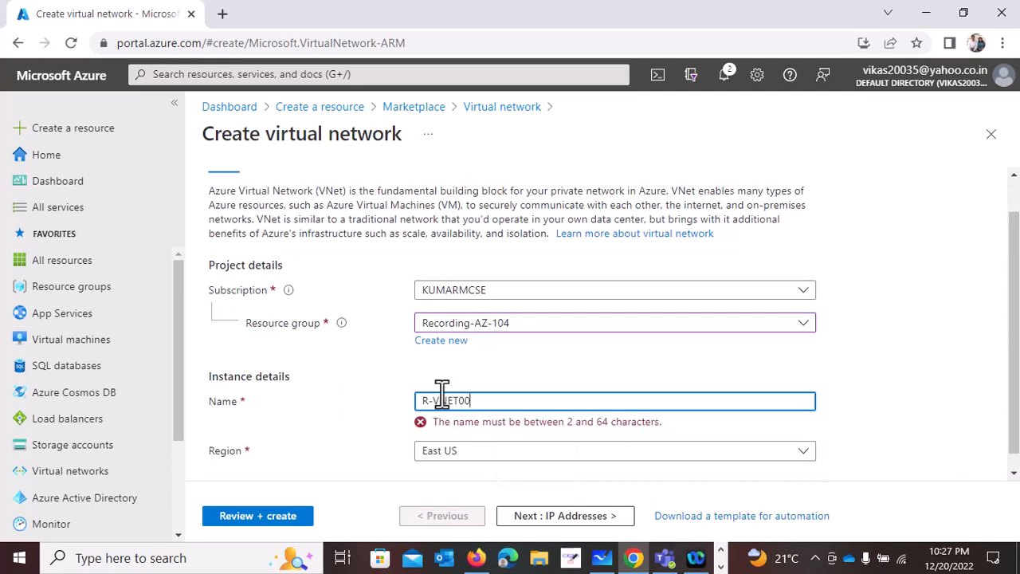
- Review the IPv4 address space in the virtual network's IP address settings and remove the default subnet
left_click(553, 515)
left_click(285, 273)
left_click_drag(285, 272, 148, 258)
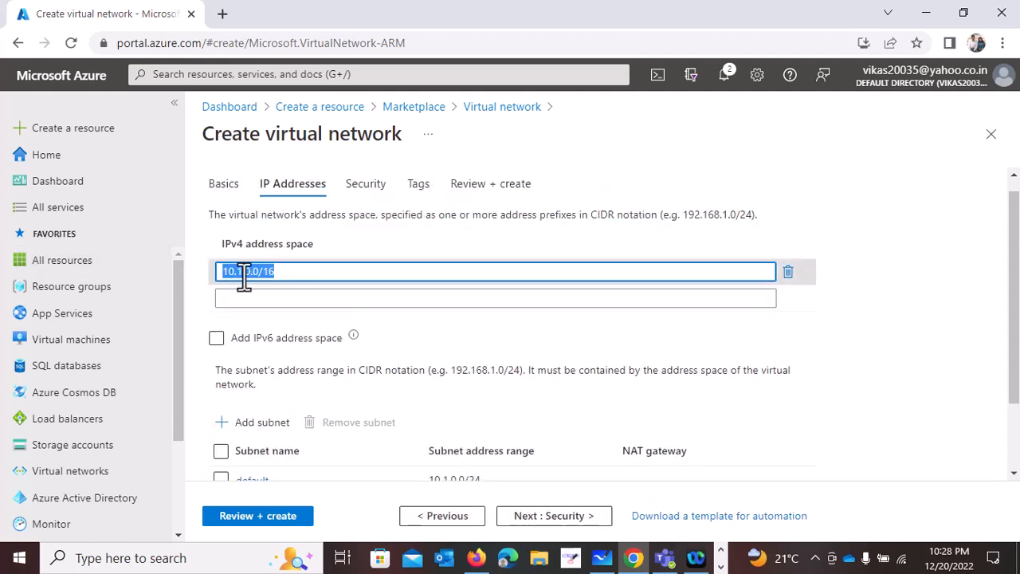
scroll(239, 402, "down", 1)
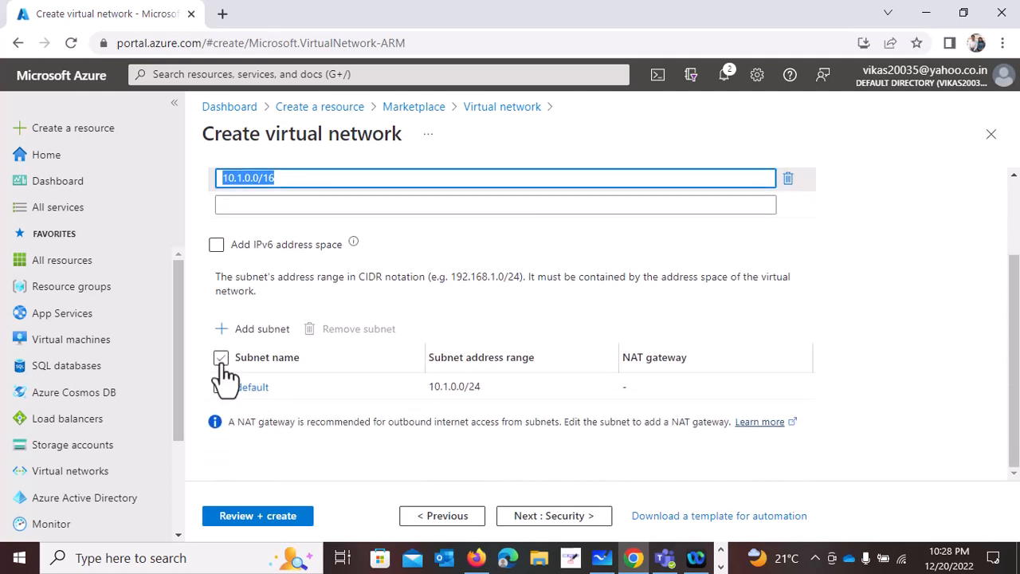
left_click(221, 386)
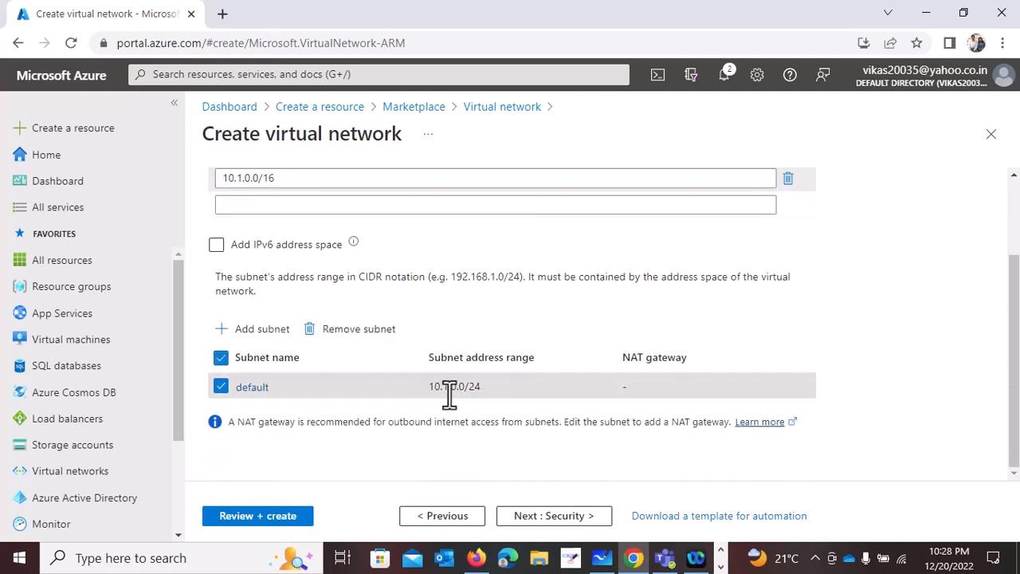
left_click(376, 338)
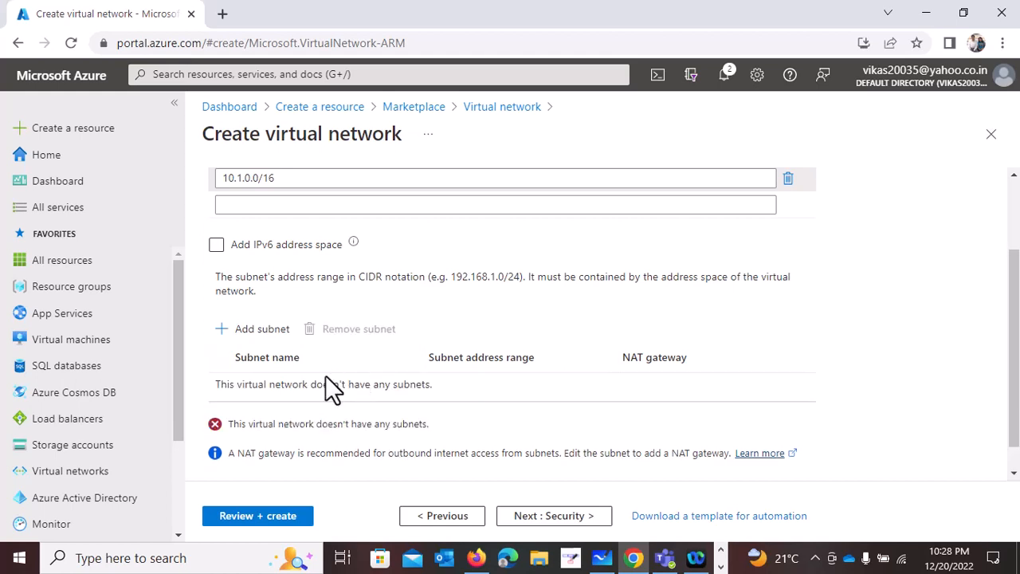
- Copy the 10.1.0.0/ portion of the virtual network's IPv4 address space for reuse in the subnet settings
scroll(325, 376, "up", 1)
left_click_drag(291, 289, 209, 288)
right_click(249, 296)
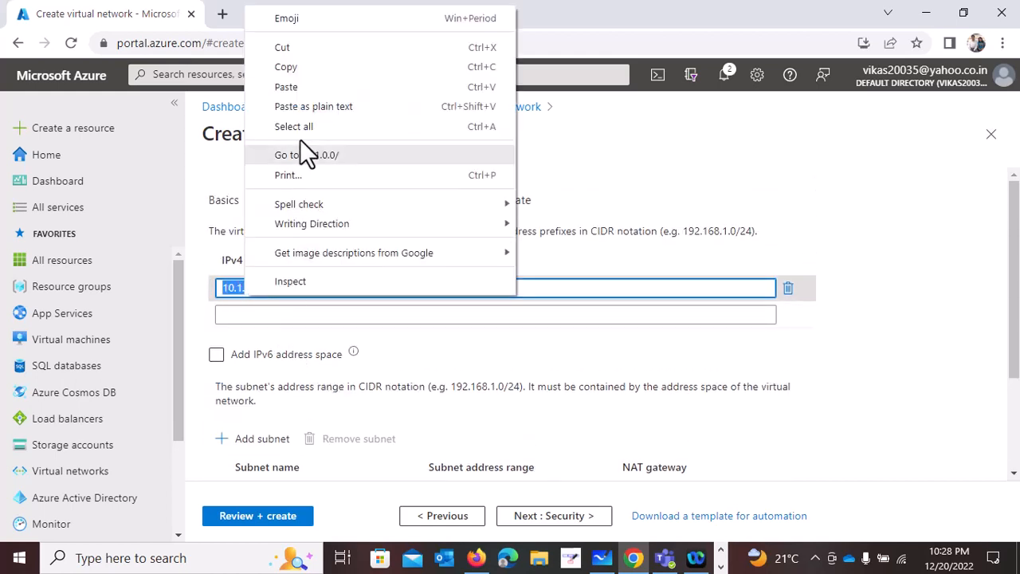
left_click(296, 68)
scroll(323, 289, "down", 2)
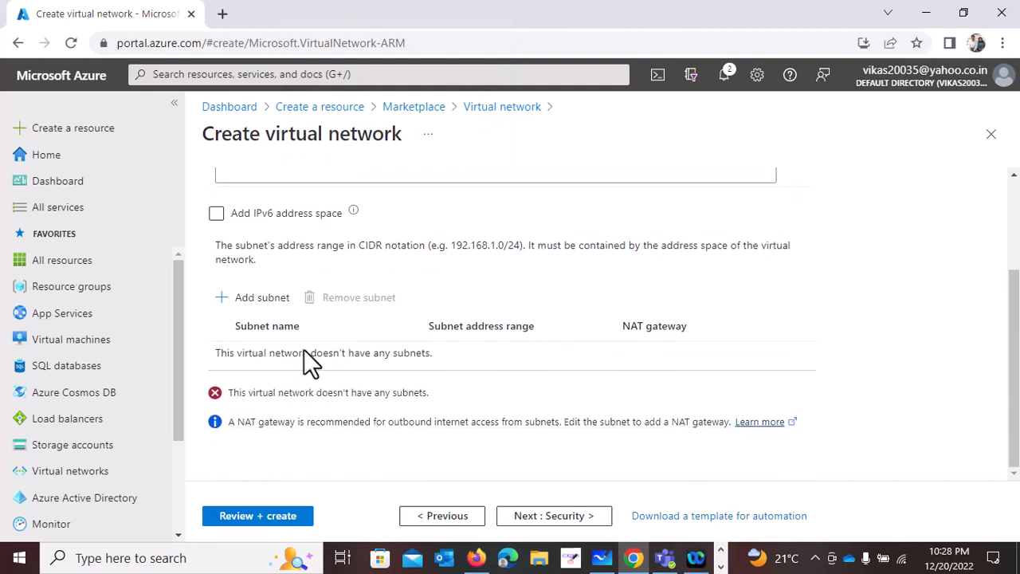
- Add a subnet named S1-Jumpbox with the address range 10.1.0.0/24 to the virtual network
left_click(269, 300)
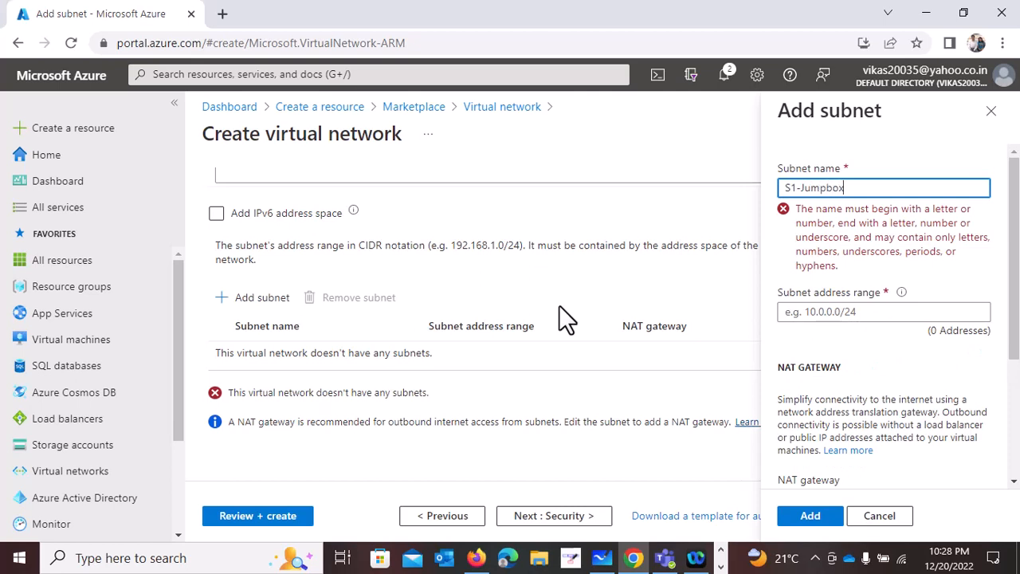
key("Tab")
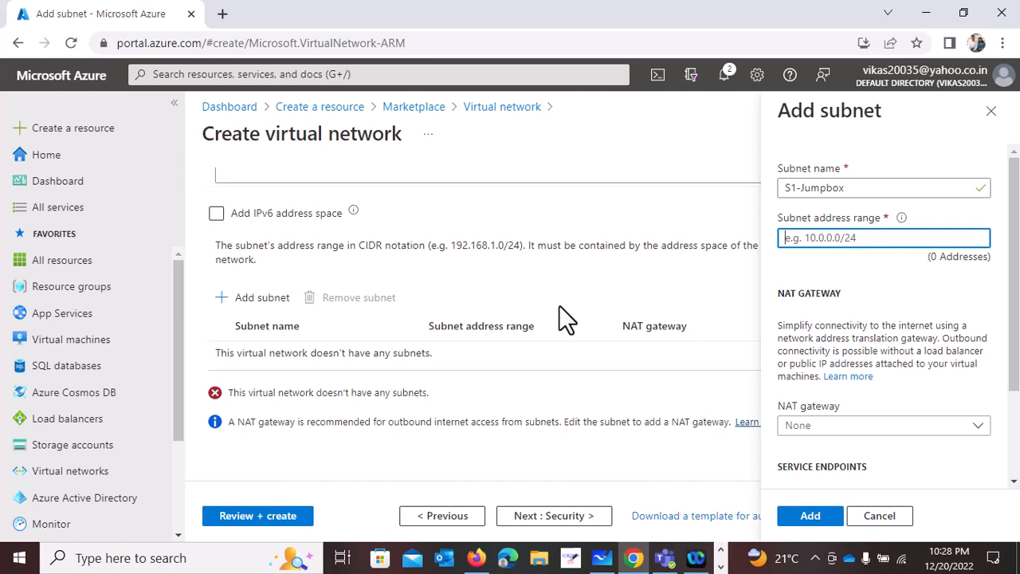
type("v")
key("BackSpace")
type("10.1.0.0/")
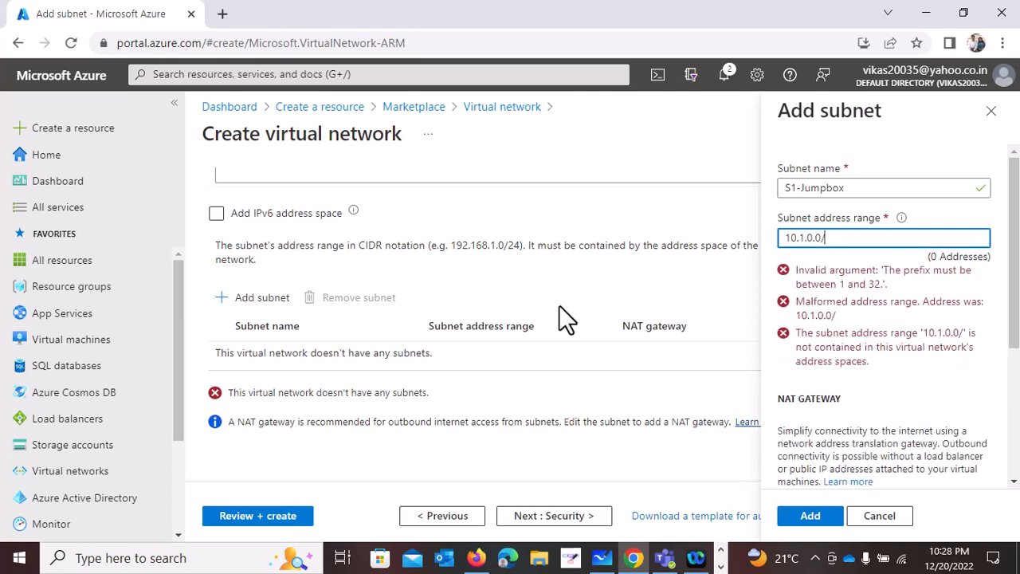
type("24")
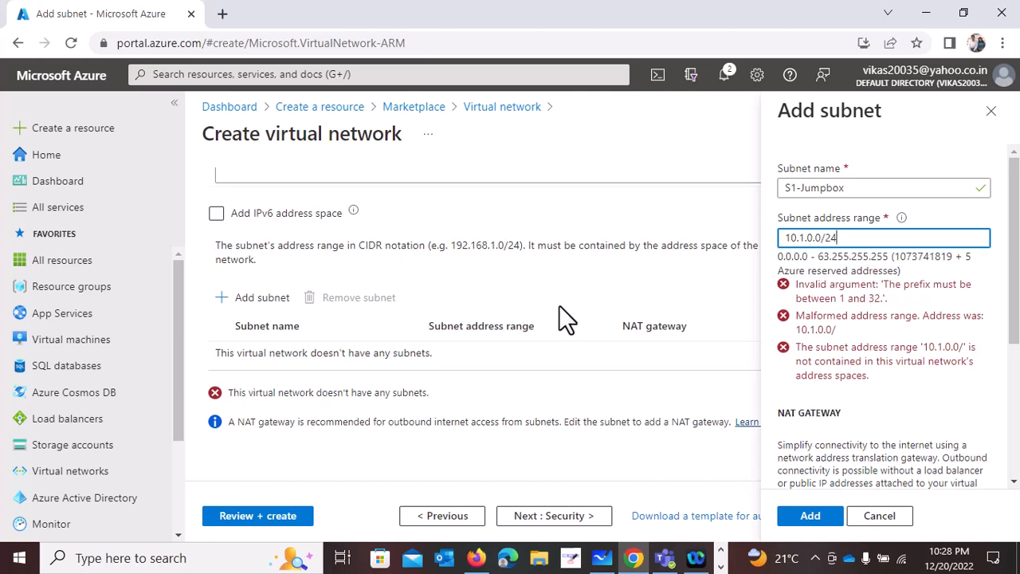
left_click(829, 518)
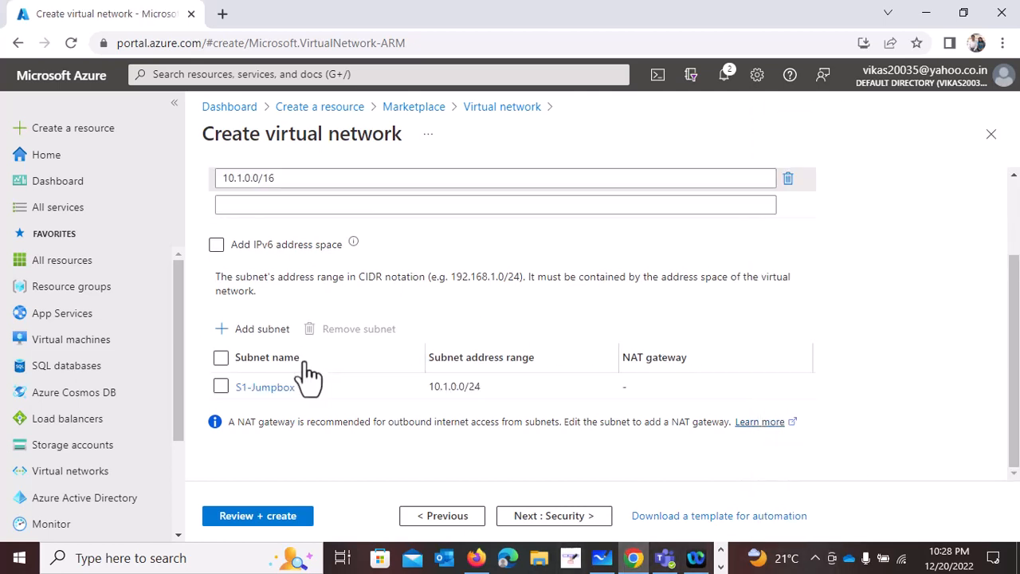
- Add a second subnet named s2-web with the address range 10.1.1.0/24
left_click(270, 330)
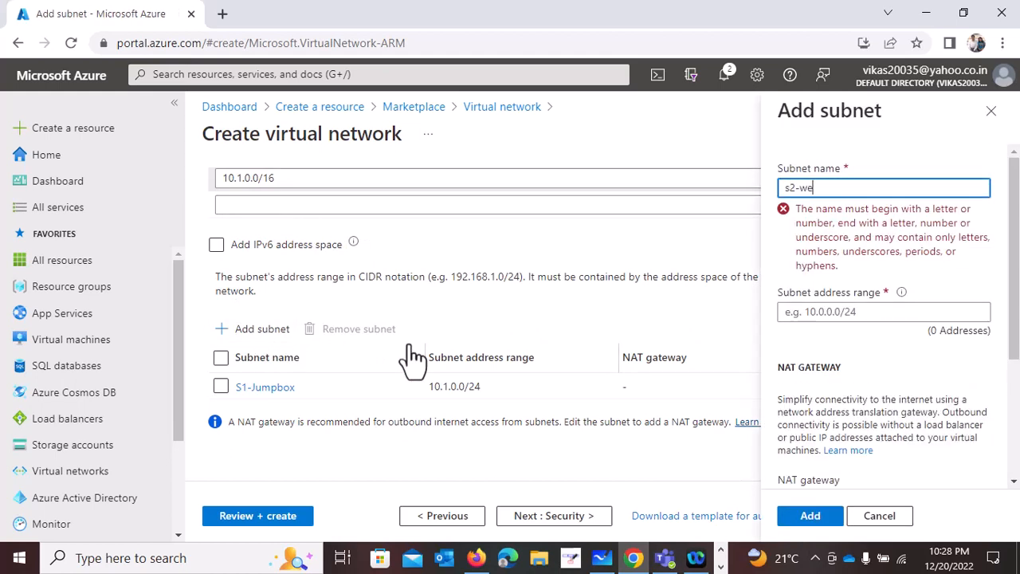
key("Tab")
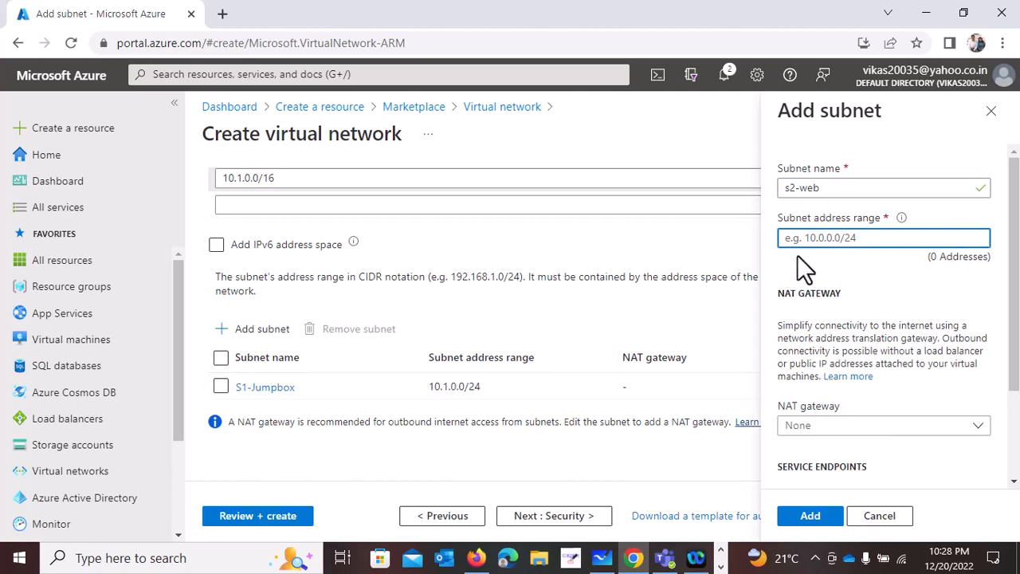
type("10.1.0.0/")
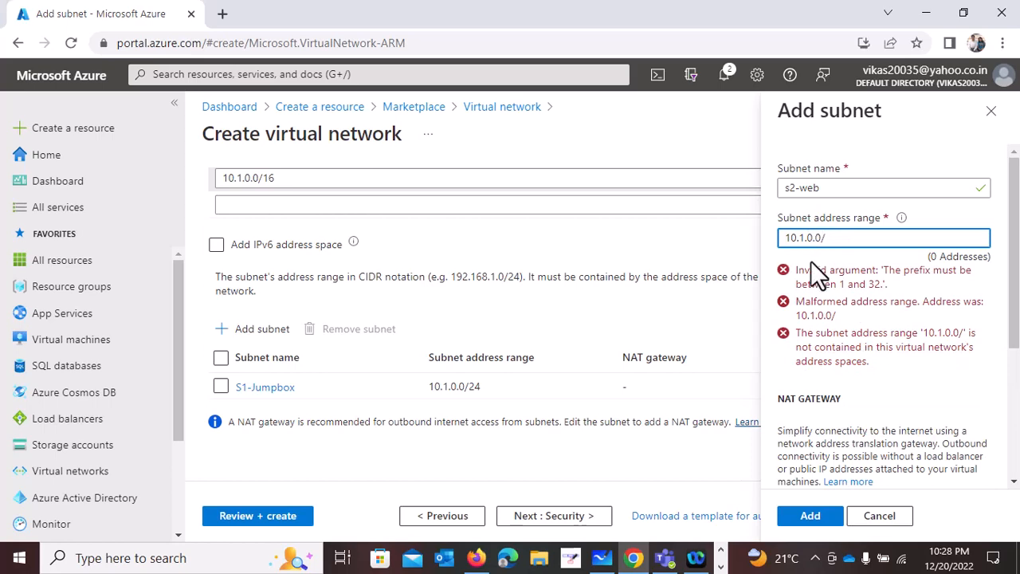
type("24")
left_click(811, 515)
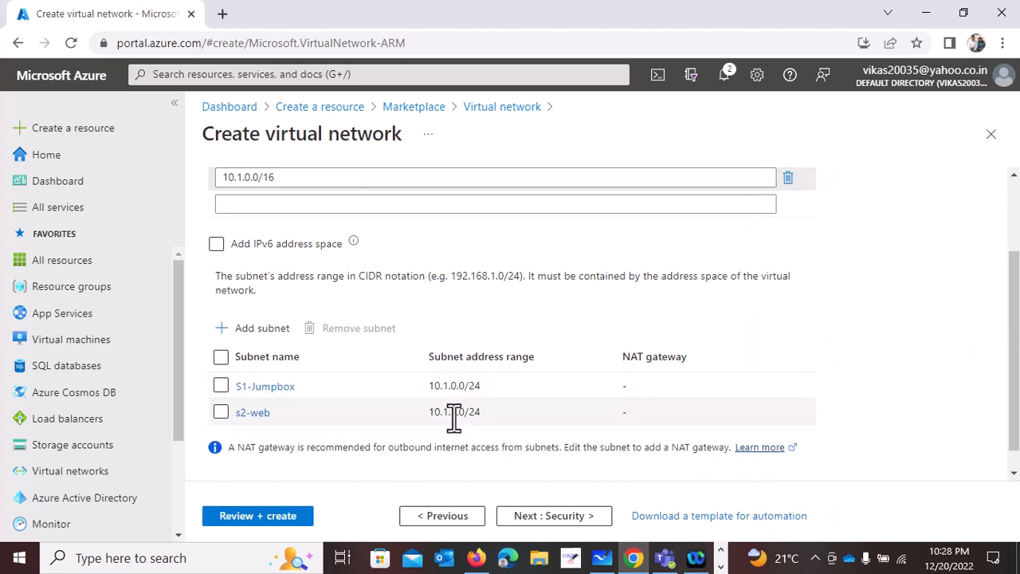
- Add a third subnet named S3-SQL-DB with the address range 10.1.2.0/24
left_click(259, 329)
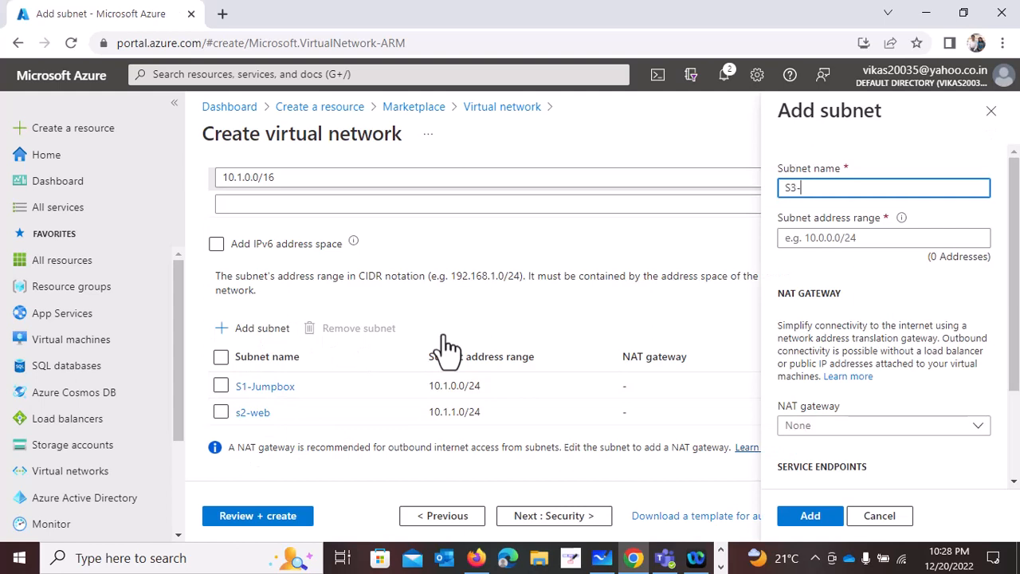
type("S3-SQL-DB")
key("Tab")
type("10")
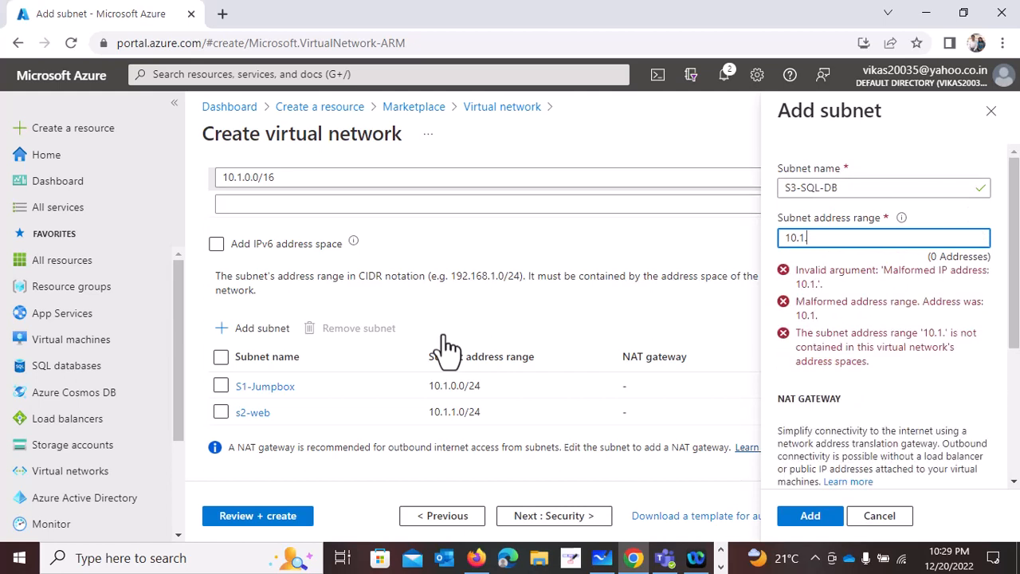
type(".1.2.0/24")
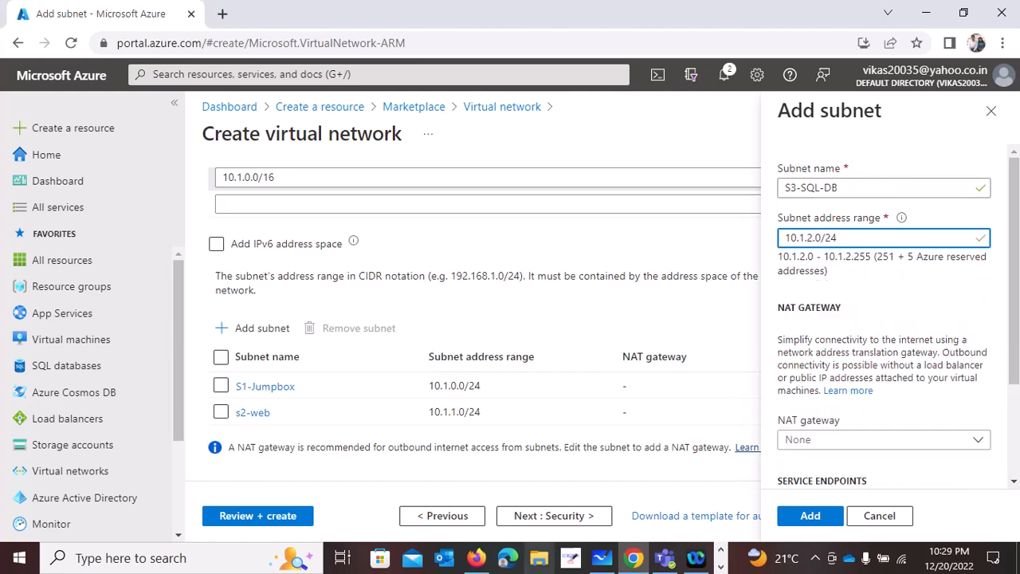
left_click(812, 516)
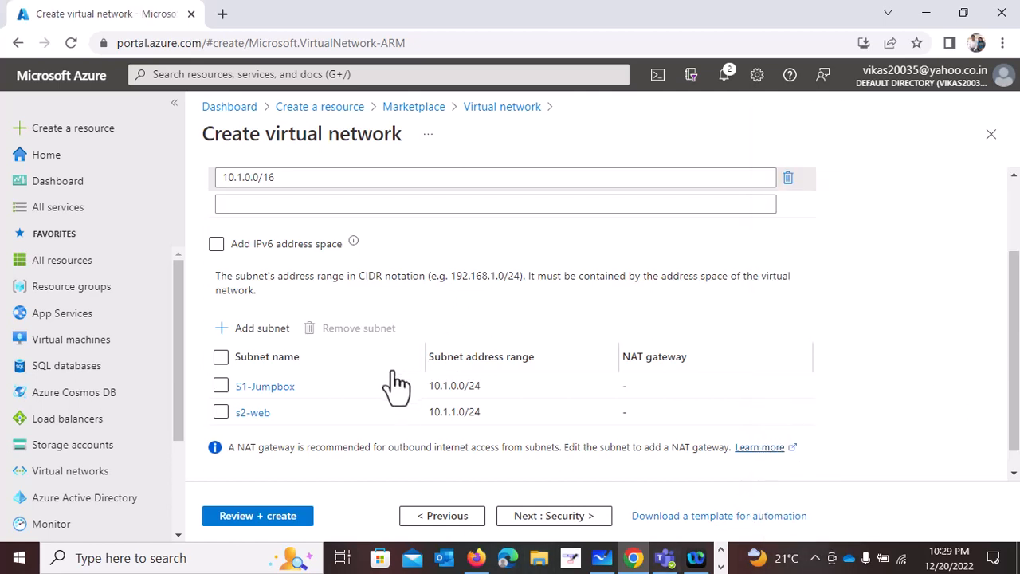
- Validate the virtual network configuration, review its summary and create the virtual network
left_click(292, 518)
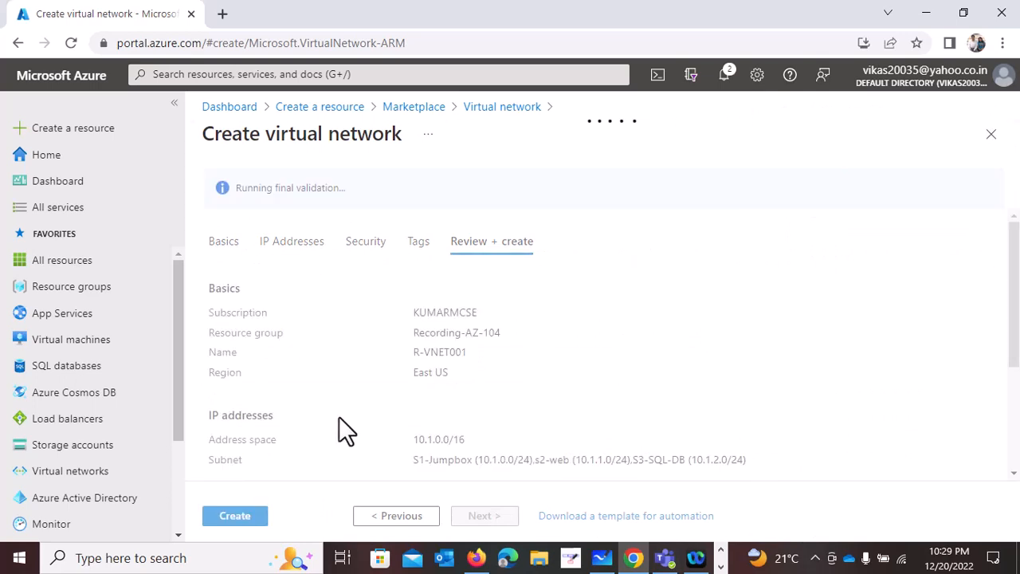
scroll(336, 403, "down", 2)
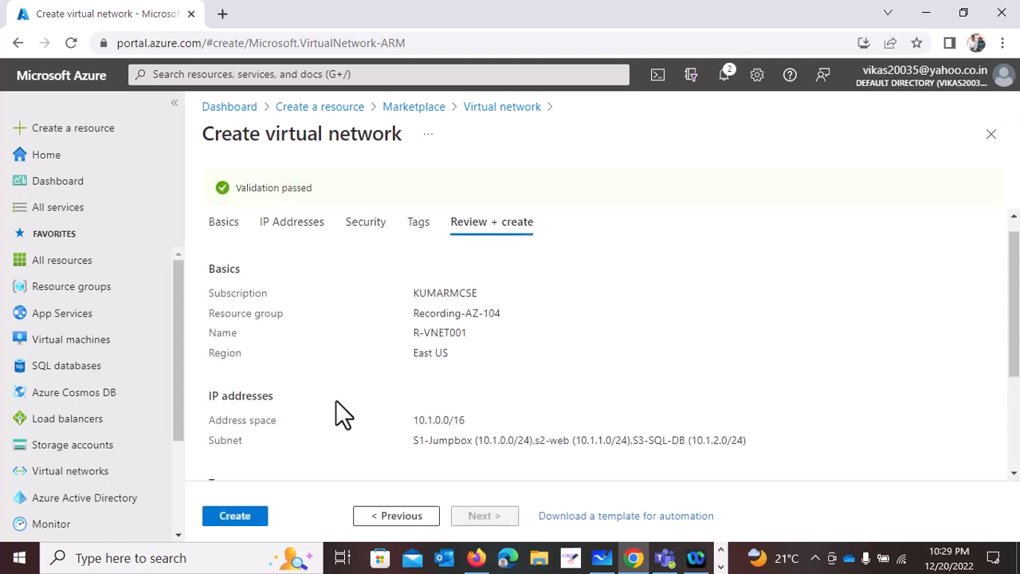
left_click(236, 516)
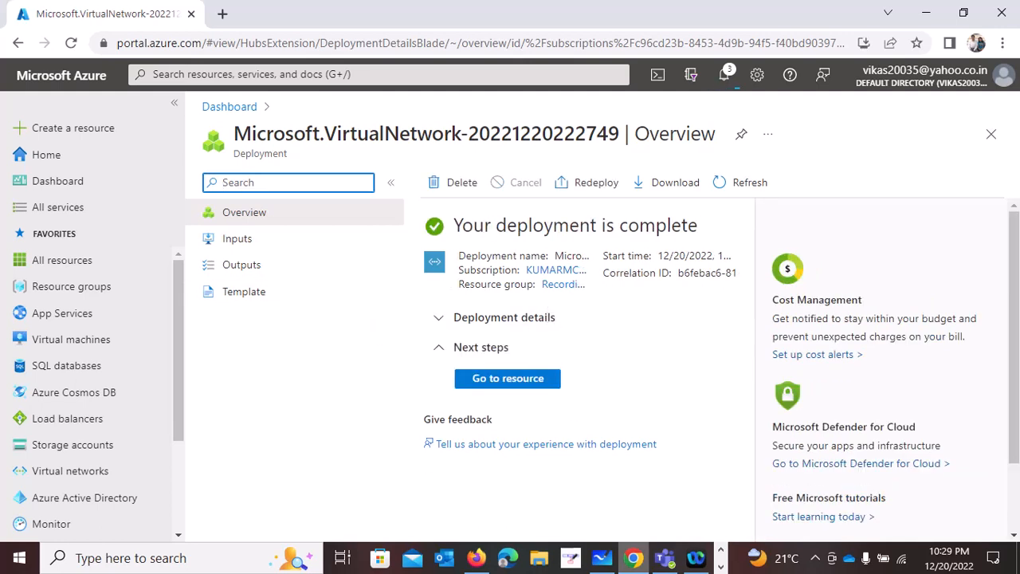
- Switch to Microsoft Whiteboard and clear all existing content from the AZ-104 canvas
left_click(604, 560)
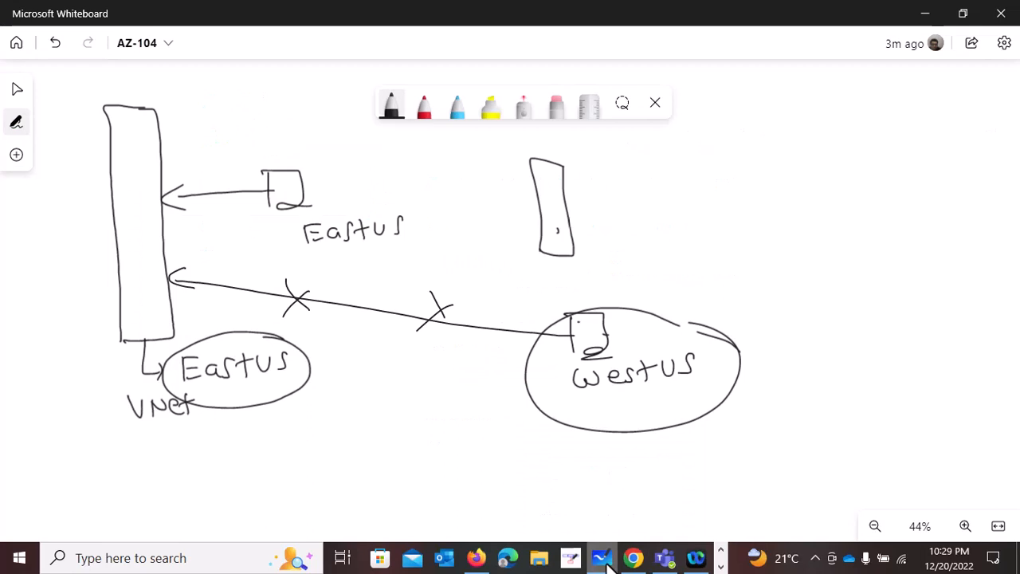
right_click(747, 239)
left_click(806, 391)
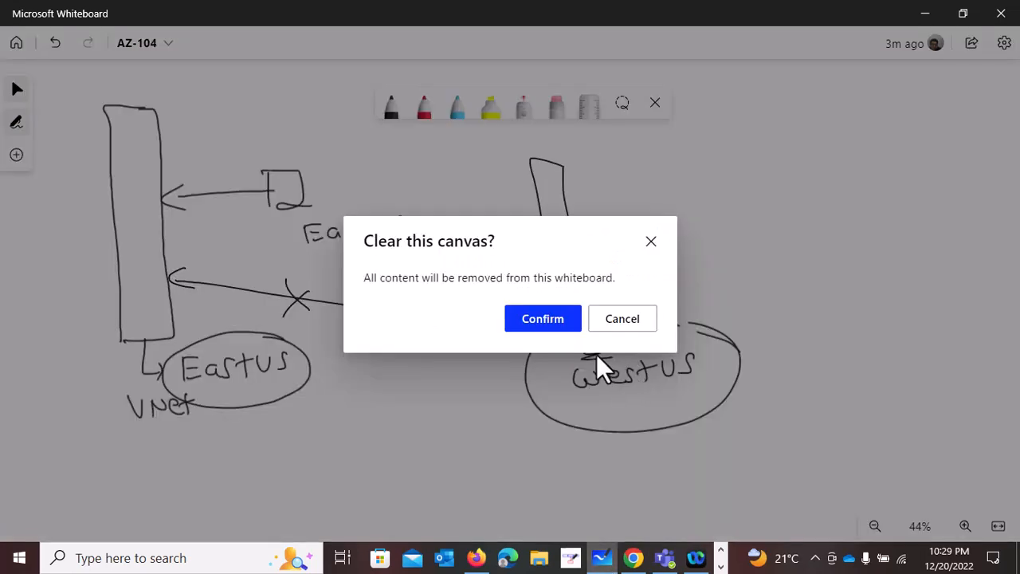
left_click(539, 325)
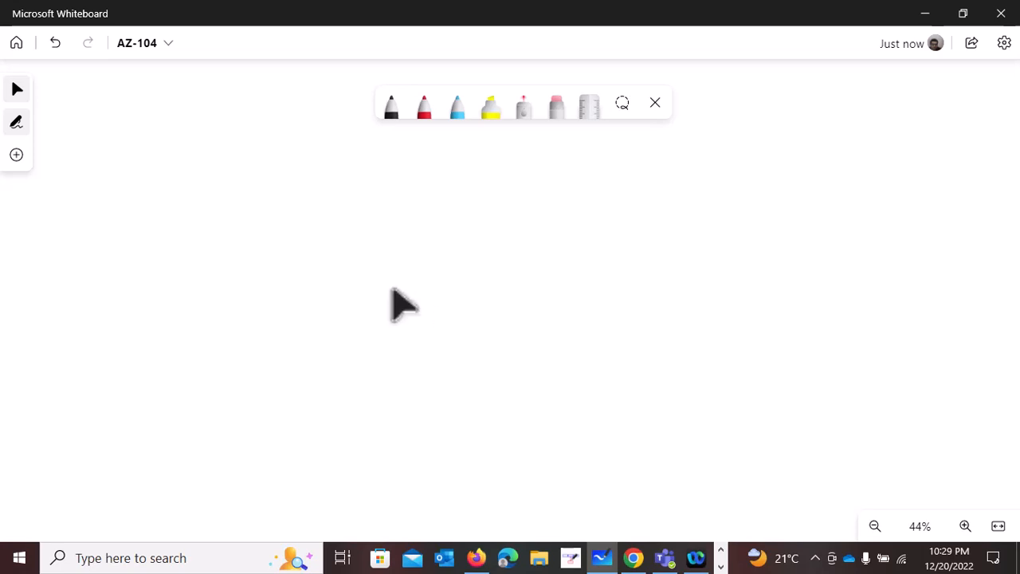
- Draw a tall server box in the middle of the canvas with the black pen and mark its lower edge
left_click(390, 106)
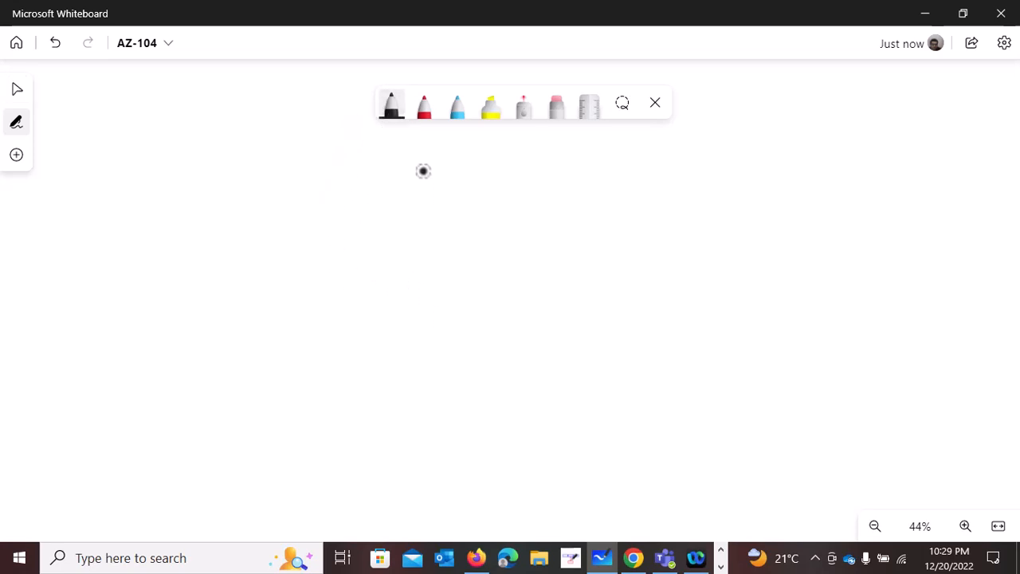
left_click_drag(423, 183, 454, 361)
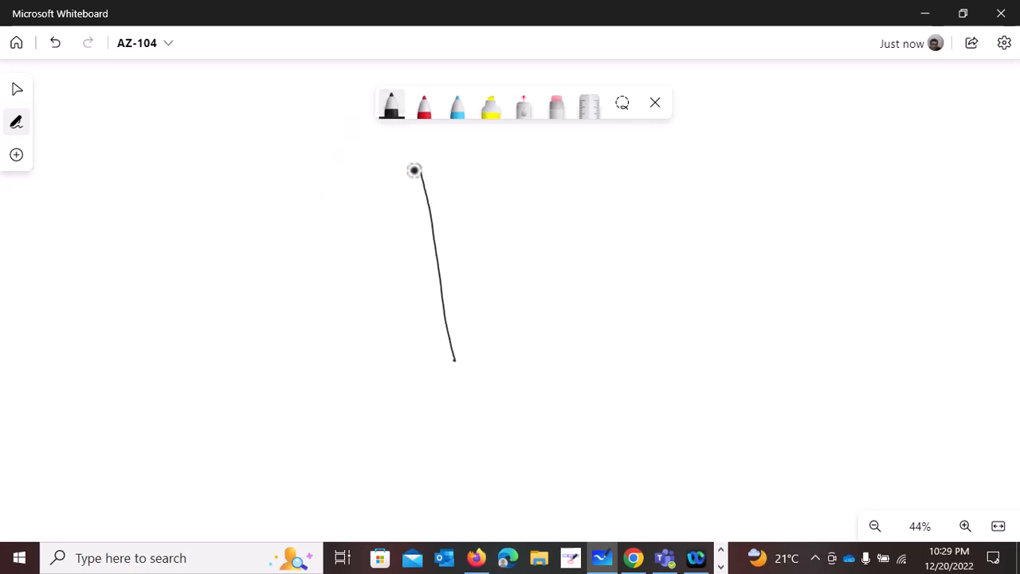
mouse_move(420, 165)
left_mouse_down()
mouse_move(553, 217)
mouse_move(588, 351)
left_mouse_up()
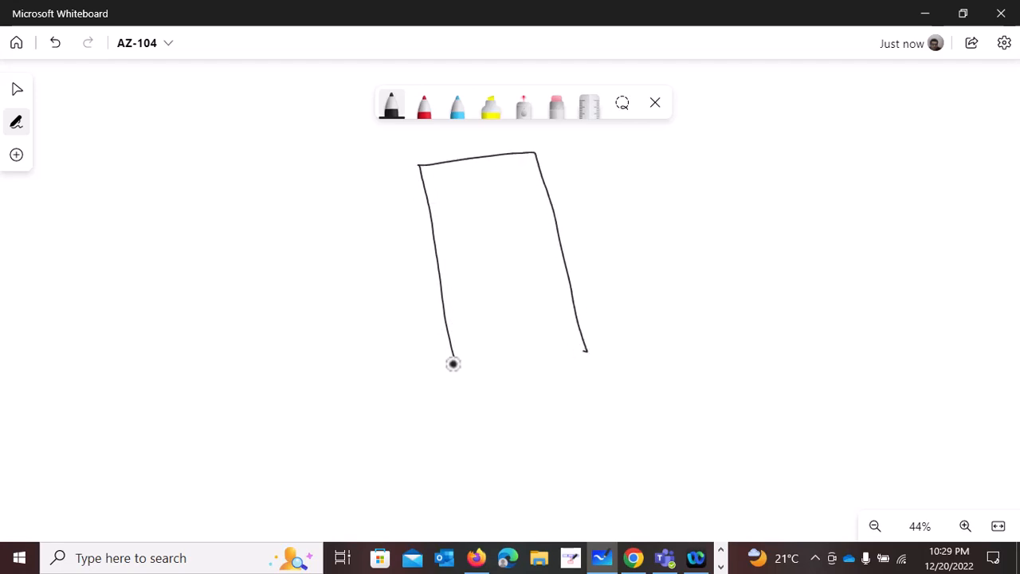
mouse_move(453, 363)
left_mouse_down()
mouse_move(574, 339)
mouse_move(562, 359)
left_mouse_up()
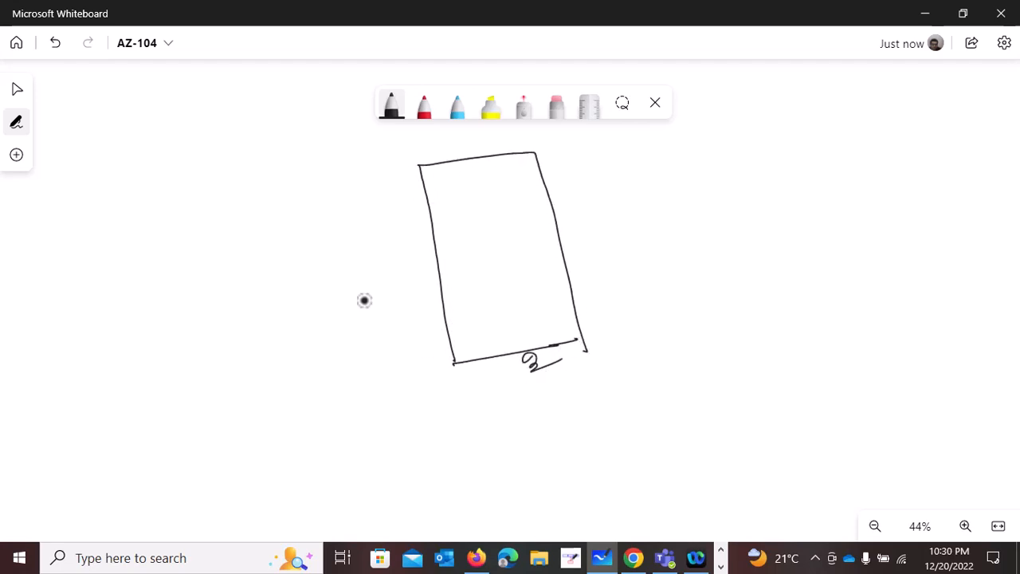
- Draw a small black box on the server's edge with an arrow to "Private IP - 10.1.0.4", and underline the address ending
mouse_move(437, 235)
left_mouse_down()
mouse_move(403, 237)
mouse_move(444, 262)
mouse_move(444, 401)
mouse_move(492, 423)
mouse_move(498, 441)
left_mouse_up()
mouse_move(510, 437)
left_mouse_down()
mouse_move(512, 420)
mouse_move(545, 429)
mouse_move(569, 396)
mouse_move(688, 391)
mouse_move(767, 354)
mouse_move(757, 363)
left_mouse_up()
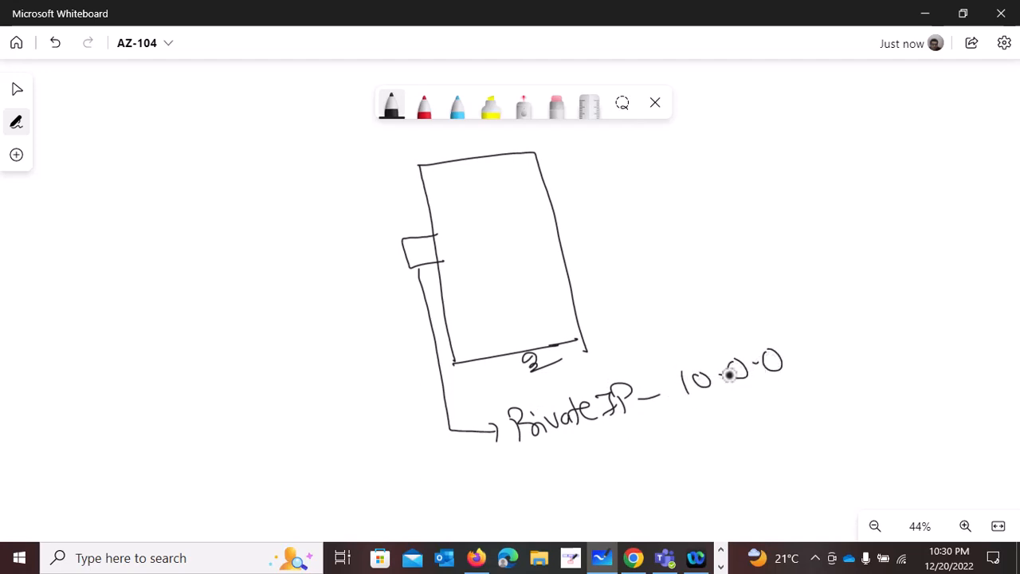
key("ctrl+z")
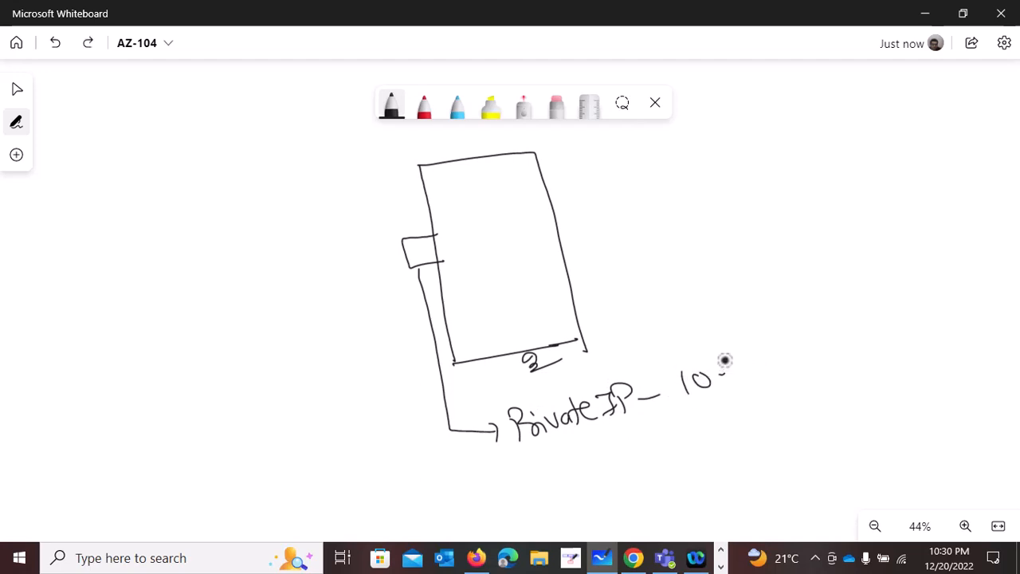
left_click_drag(732, 369, 729, 383)
left_click(739, 376)
left_click(763, 356)
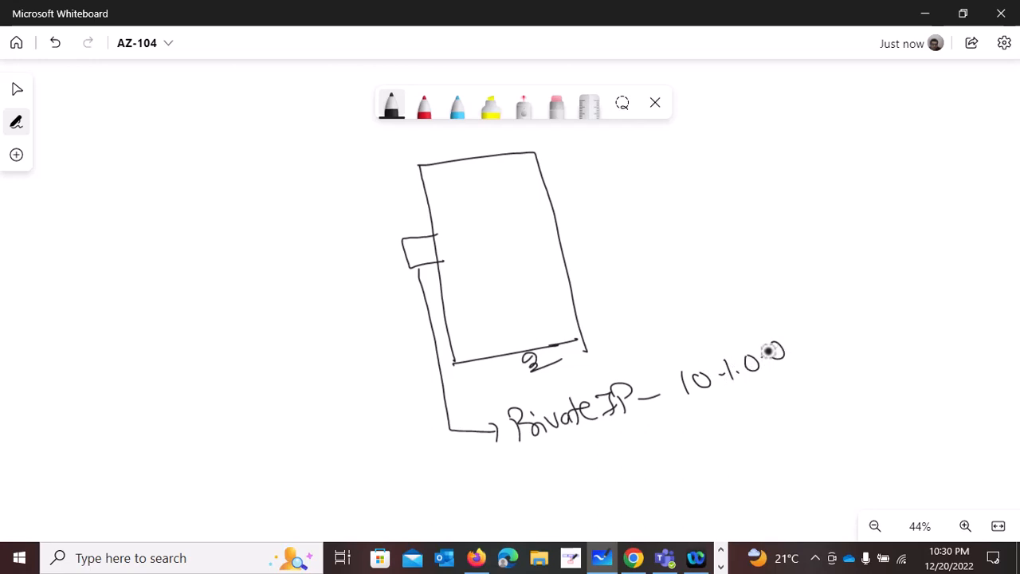
left_click_drag(779, 346, 790, 357)
left_click_drag(786, 347, 786, 366)
left_click_drag(726, 396, 786, 380)
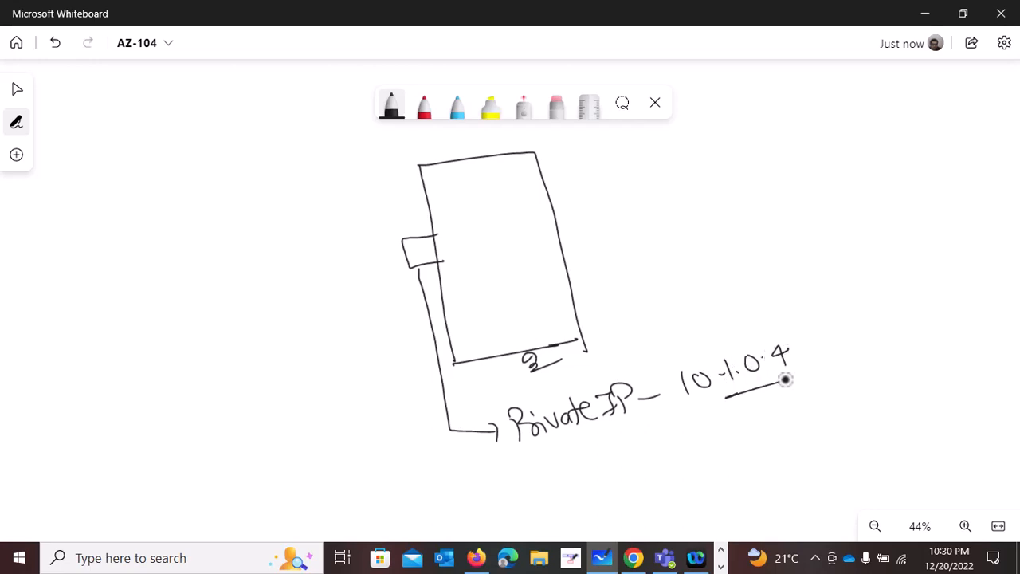
- Draw a red box above the private IP box with an arrow to a checked box and the note "RDP - X.X.X.X"
left_click(424, 108)
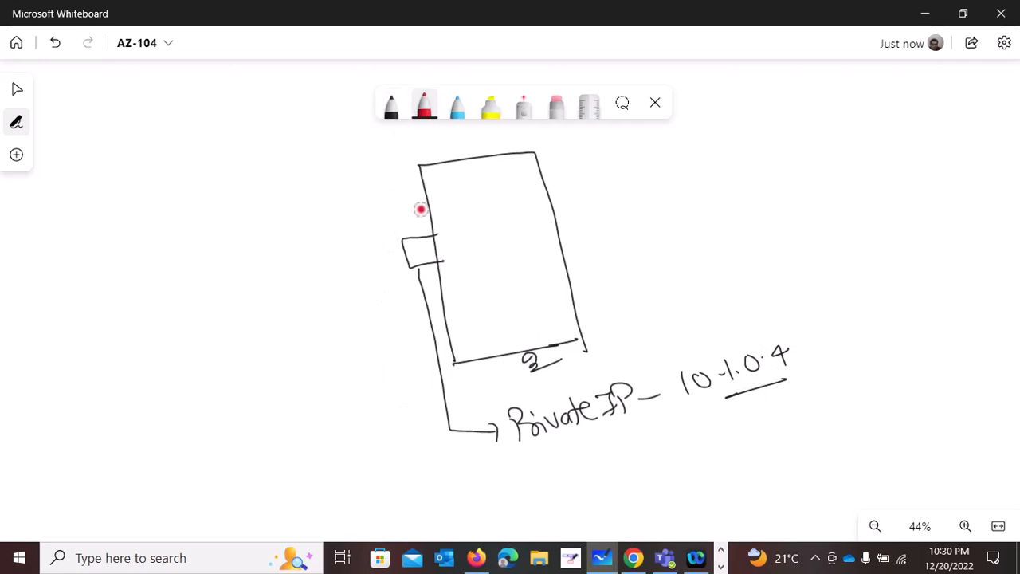
mouse_move(424, 208)
left_mouse_down()
mouse_move(394, 230)
mouse_move(364, 232)
mouse_move(403, 442)
mouse_move(464, 479)
mouse_move(515, 460)
mouse_move(508, 484)
mouse_move(533, 469)
mouse_move(656, 453)
mouse_move(667, 433)
mouse_move(742, 420)
left_mouse_up()
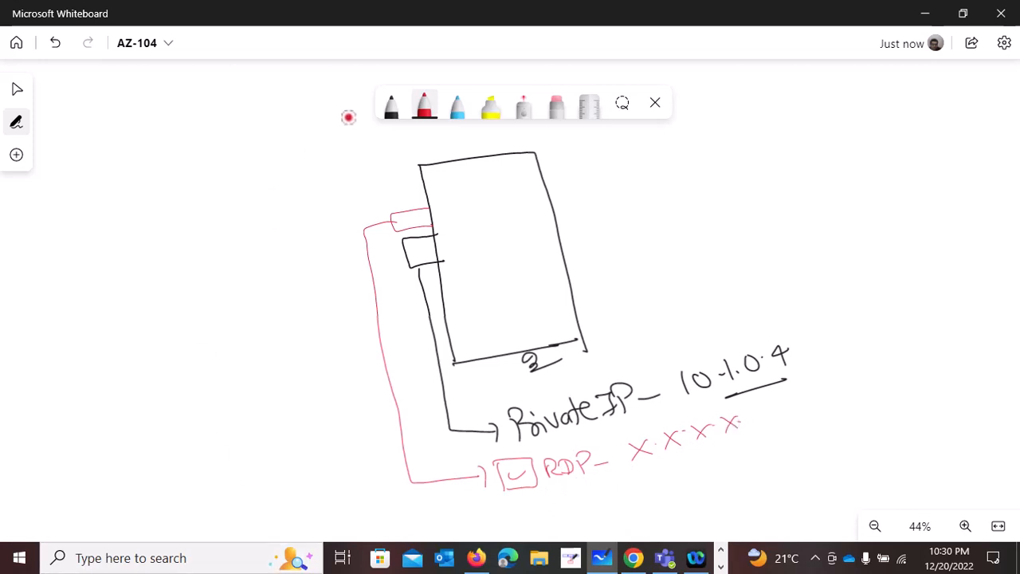
- Draw a black user figure with a crossed-out RDP arrow to the red box and a second arrow to the private IP box
left_click(391, 108)
mouse_move(50, 237)
left_mouse_down()
mouse_move(27, 263)
mouse_move(39, 276)
mouse_move(32, 218)
mouse_move(85, 287)
mouse_move(85, 265)
mouse_move(123, 248)
mouse_move(389, 196)
mouse_move(392, 213)
left_mouse_up()
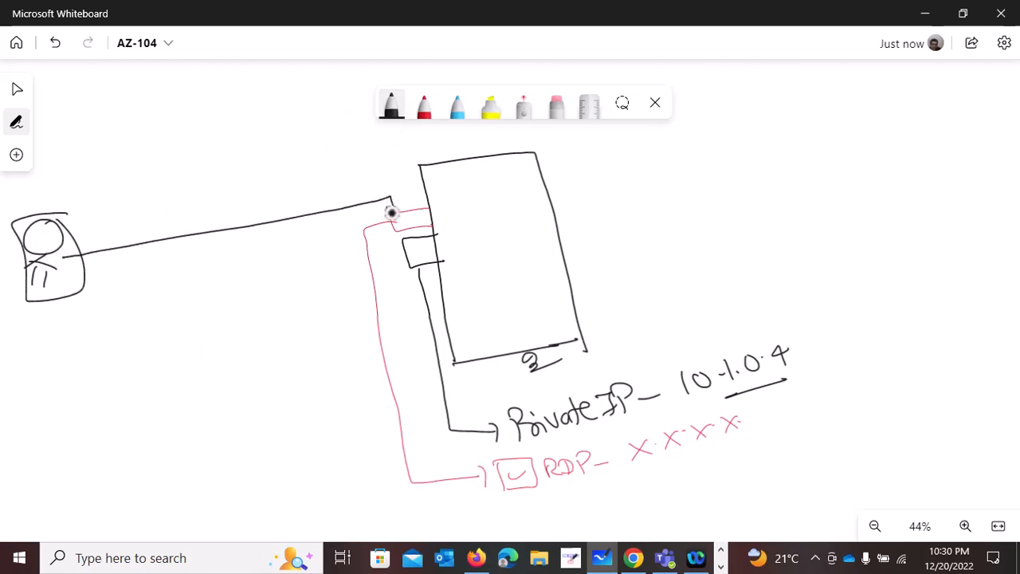
mouse_move(206, 251)
left_mouse_down()
mouse_move(209, 275)
mouse_move(246, 260)
left_mouse_up()
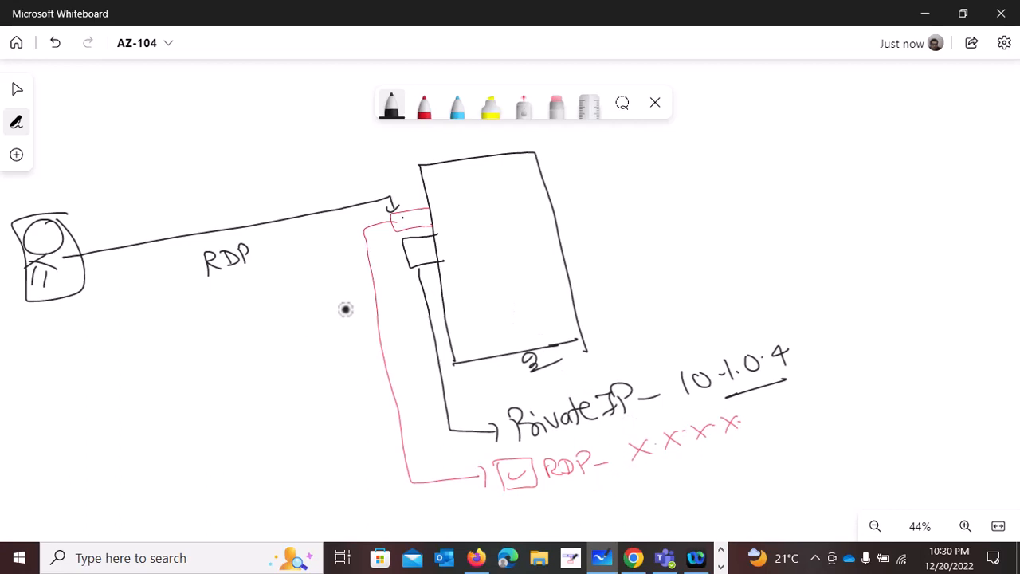
mouse_move(258, 212)
left_mouse_down()
mouse_move(288, 235)
mouse_move(255, 259)
left_mouse_up()
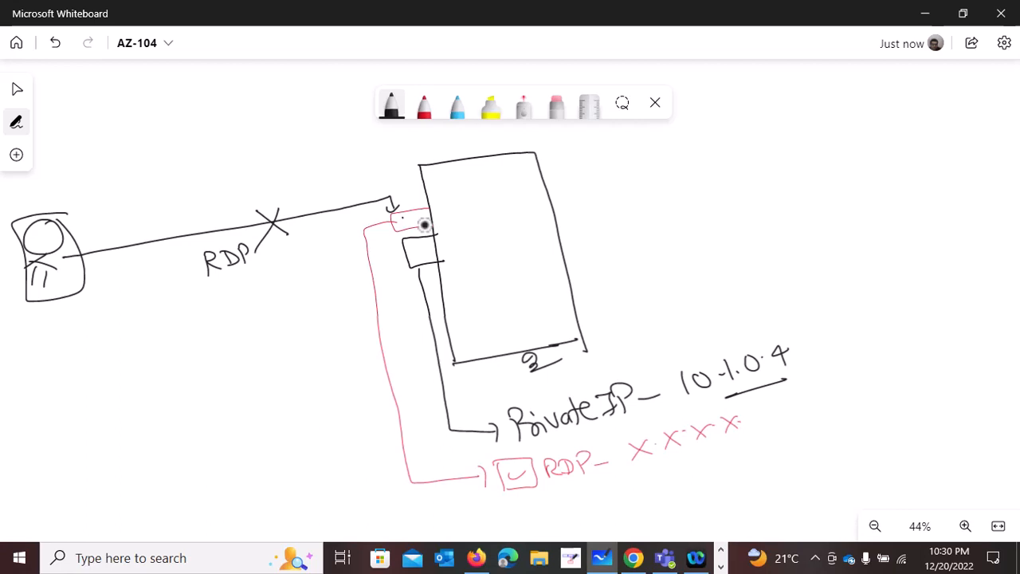
mouse_move(53, 294)
left_mouse_down()
mouse_move(61, 330)
mouse_move(177, 325)
mouse_move(401, 273)
left_mouse_up()
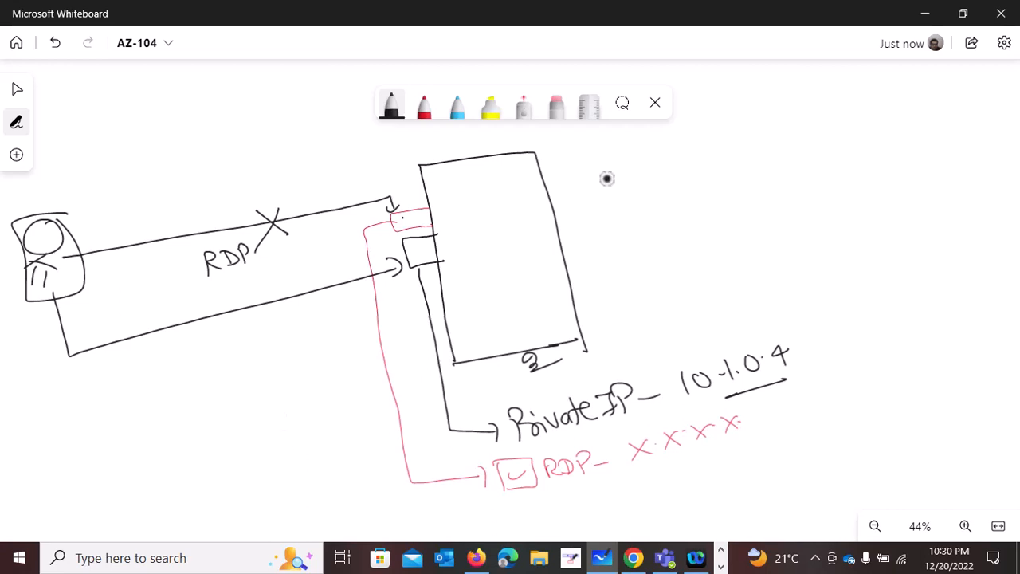
- Handwrite a numbered list beside the server drawing: 1 "Bastian host" and 2 "JumpBox"
left_click_drag(701, 145, 702, 159)
mouse_move(705, 128)
left_mouse_down()
mouse_move(747, 132)
mouse_move(738, 152)
left_mouse_up()
mouse_move(791, 120)
left_mouse_down()
mouse_move(790, 150)
mouse_move(799, 126)
mouse_move(804, 148)
left_mouse_up()
mouse_move(817, 136)
left_mouse_down()
mouse_move(853, 141)
mouse_move(891, 119)
left_mouse_up()
mouse_move(701, 189)
left_mouse_down()
mouse_move(717, 200)
mouse_move(752, 175)
mouse_move(802, 181)
mouse_move(812, 164)
mouse_move(859, 165)
mouse_move(851, 169)
left_mouse_up()
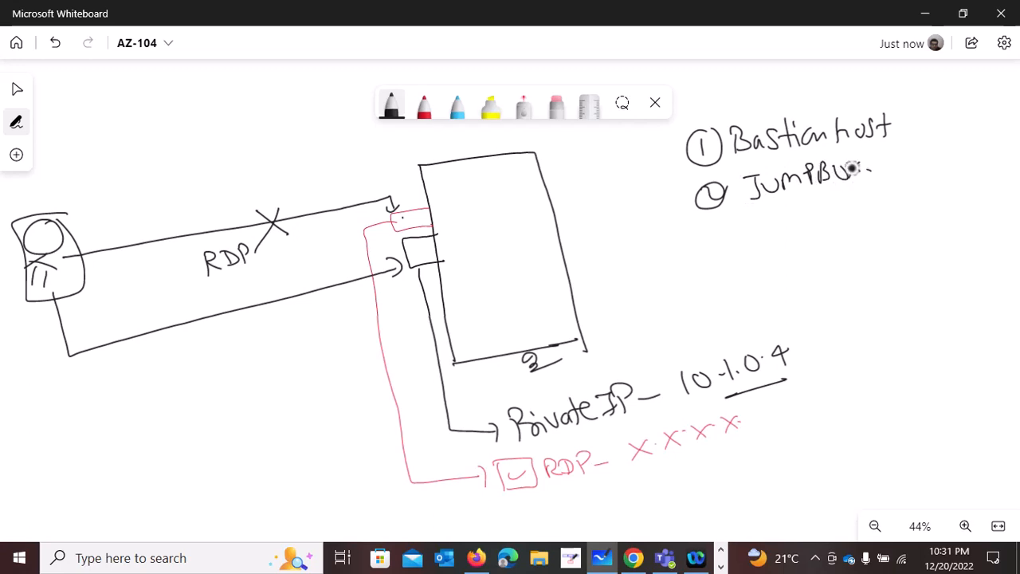
- Switch to Word, highlight the EP-4 topic "Understanding Jump box and Bastion service", and return to the whiteboard
left_click(720, 568)
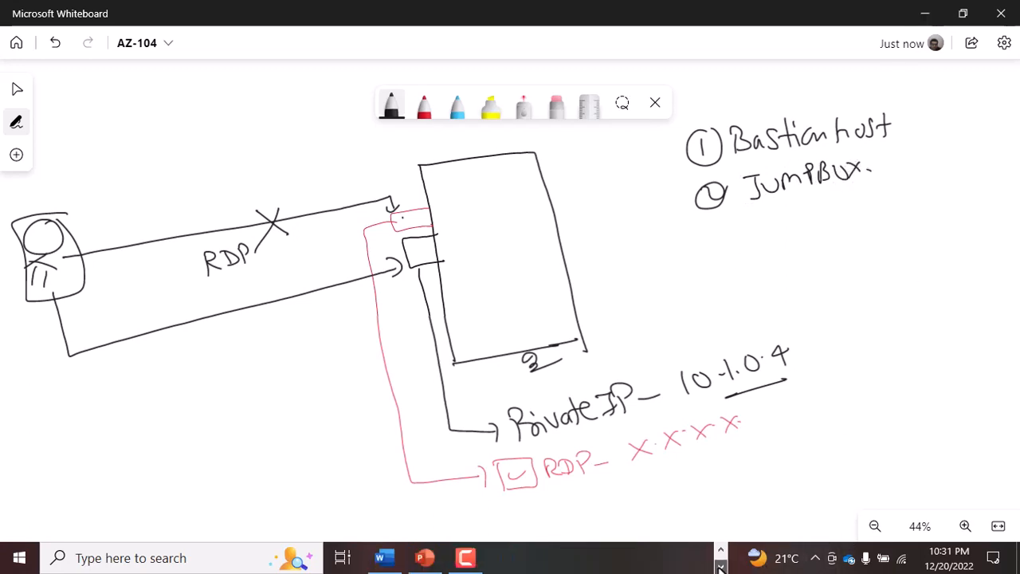
left_click(384, 558)
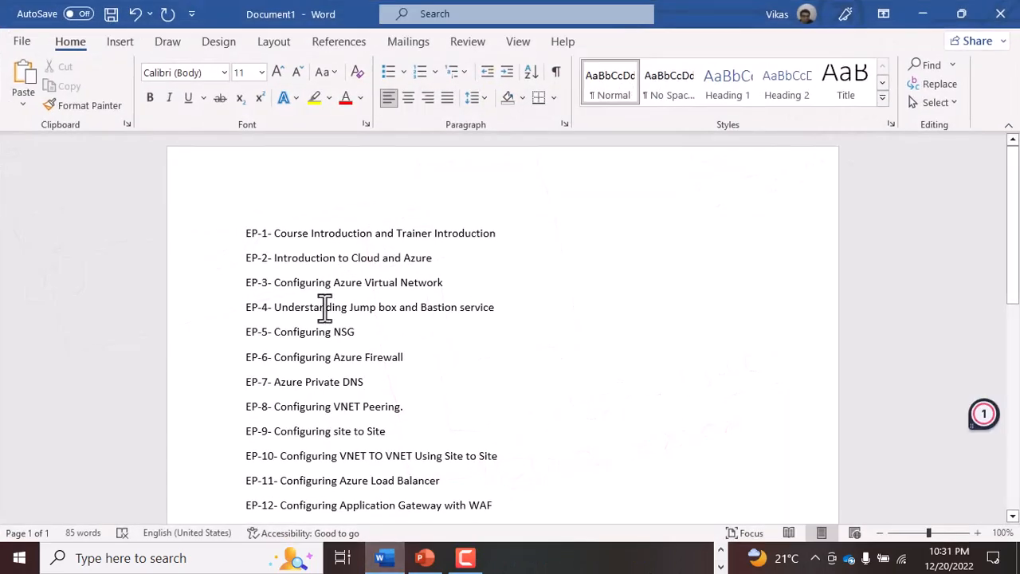
left_click_drag(275, 307, 478, 310)
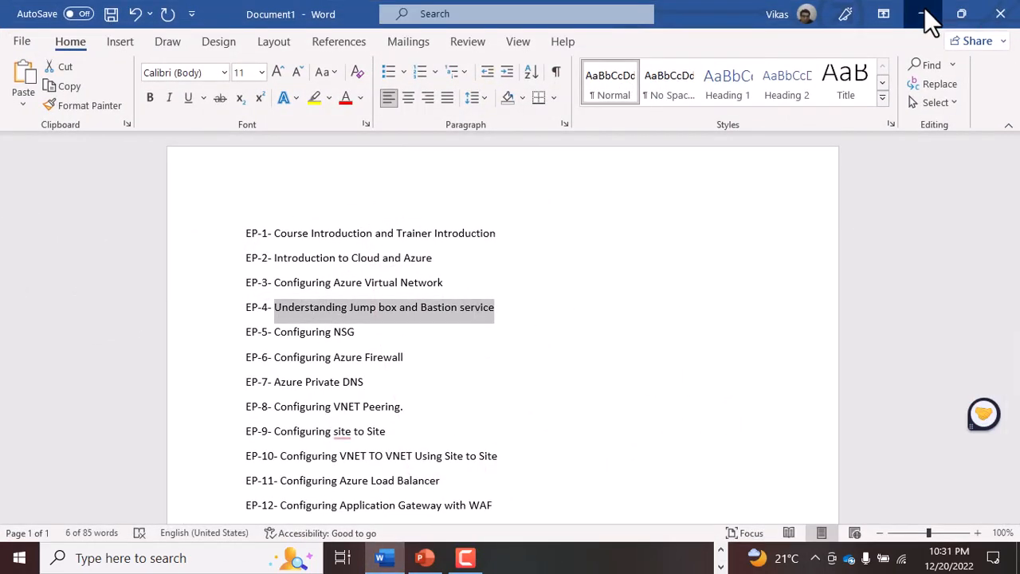
left_click(923, 14)
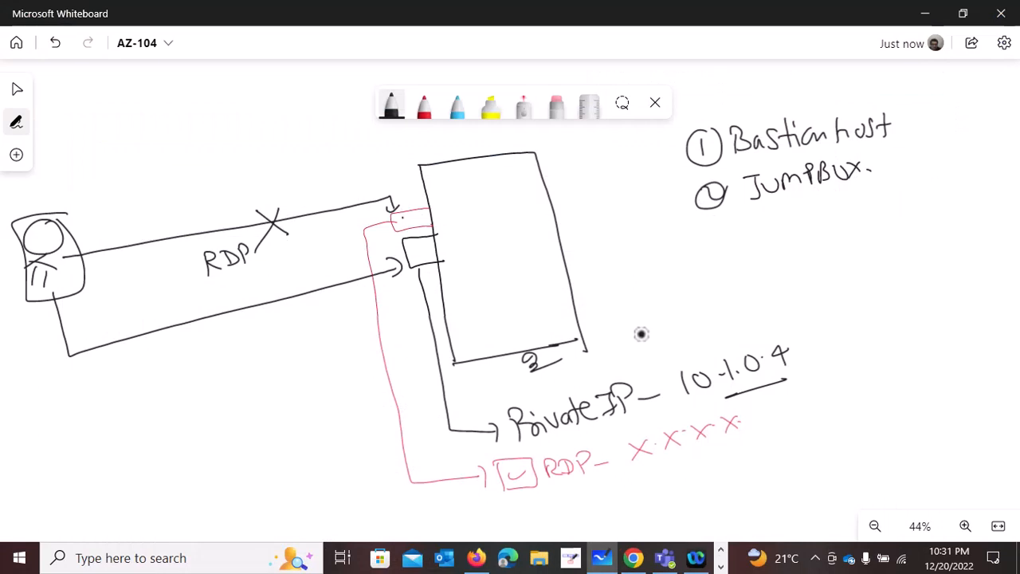
- Clear all content from the whiteboard canvas
right_click(717, 271)
left_click(777, 414)
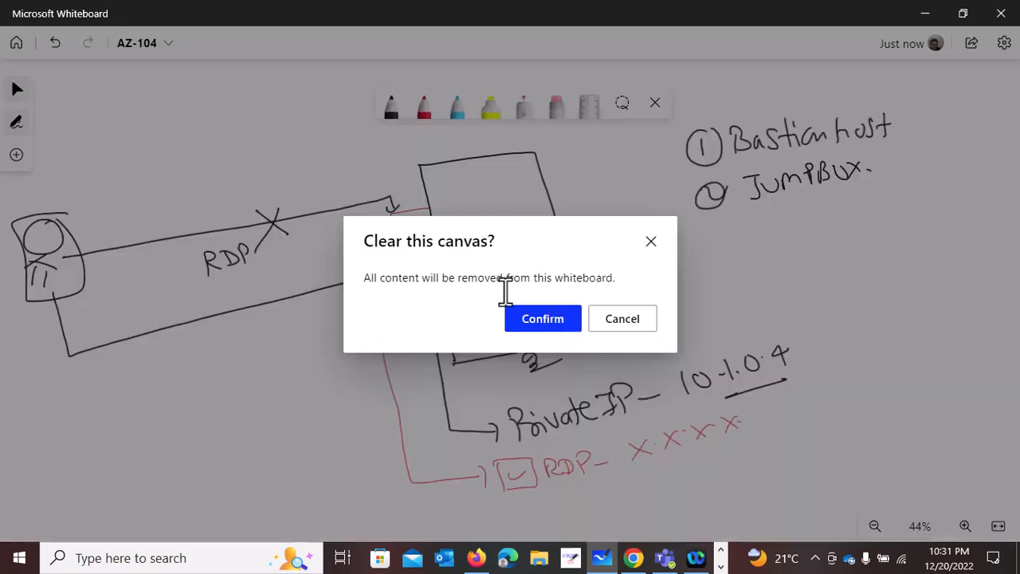
left_click(539, 322)
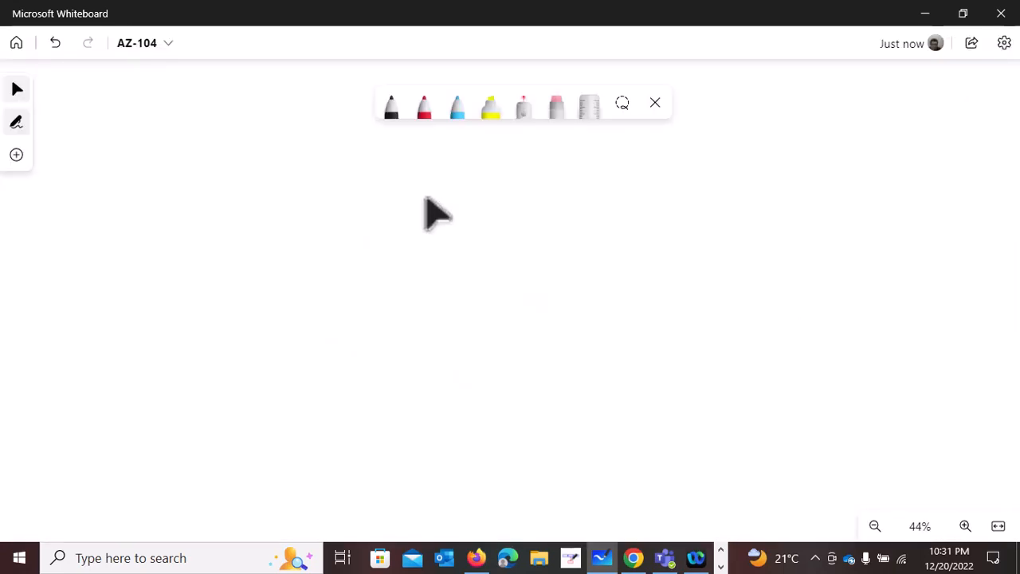
- Draw a large rectangle across the canvas with the black pen, with three stacked rectangles inside it
left_click(390, 112)
left_click_drag(143, 185, 159, 378)
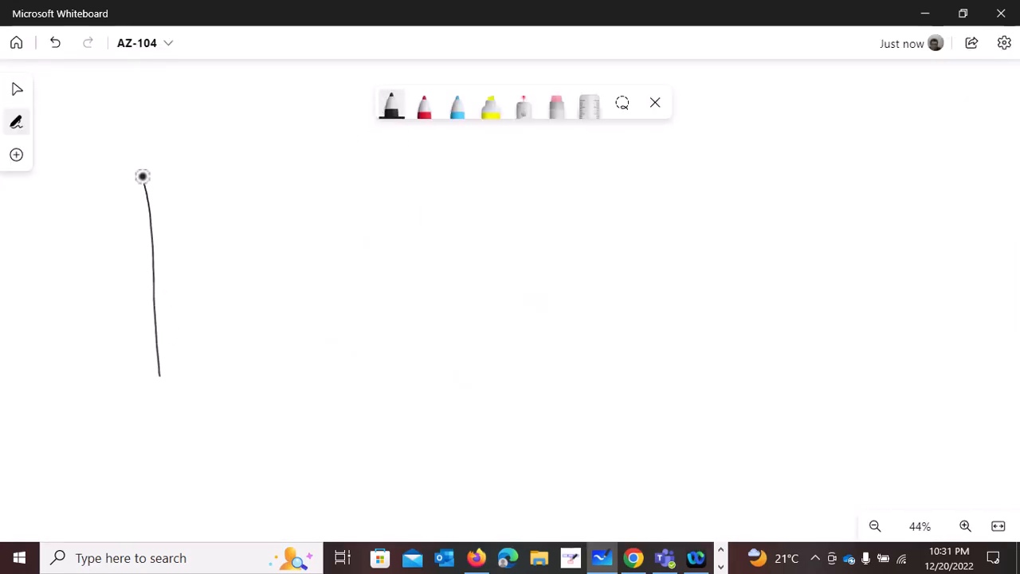
mouse_move(143, 176)
left_mouse_down()
mouse_move(556, 136)
mouse_move(827, 153)
mouse_move(847, 367)
left_mouse_up()
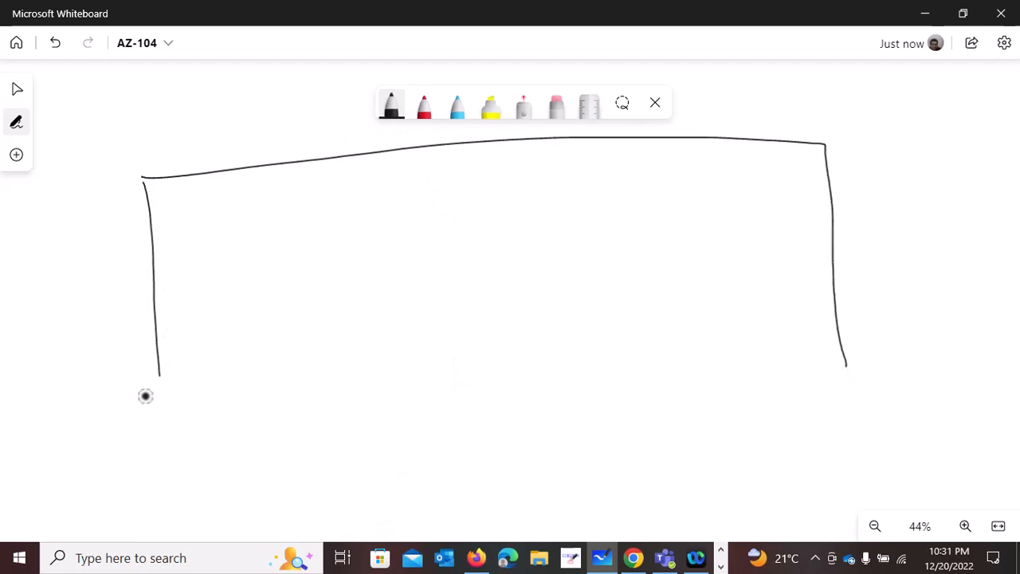
mouse_move(159, 372)
left_mouse_down()
mouse_move(164, 410)
mouse_move(858, 396)
mouse_move(856, 366)
left_mouse_up()
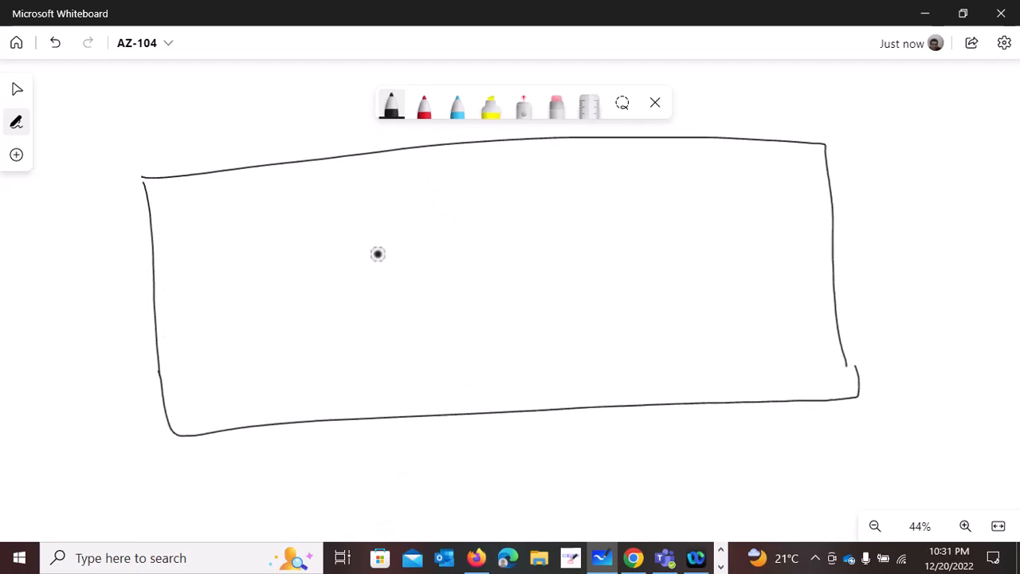
mouse_move(321, 199)
left_mouse_down()
mouse_move(326, 232)
mouse_move(528, 166)
mouse_move(535, 217)
mouse_move(323, 234)
left_mouse_up()
mouse_move(337, 272)
left_mouse_down()
mouse_move(347, 316)
mouse_move(567, 247)
mouse_move(382, 316)
mouse_move(316, 321)
mouse_move(365, 386)
left_mouse_up()
mouse_move(351, 348)
left_mouse_down()
mouse_move(601, 312)
mouse_move(544, 374)
mouse_move(345, 390)
left_mouse_up()
- Label the uppermost inner rectangle "S-1-JUMP-BOX" with a short connecting line
left_click_drag(545, 189, 576, 184)
mouse_move(600, 172)
left_mouse_down()
mouse_move(583, 194)
mouse_move(614, 183)
left_mouse_up()
mouse_move(625, 177)
left_mouse_down()
mouse_move(627, 192)
mouse_move(657, 178)
left_mouse_up()
mouse_move(661, 169)
left_mouse_down()
mouse_move(677, 166)
mouse_move(663, 189)
left_mouse_up()
left_click_drag(684, 180, 697, 181)
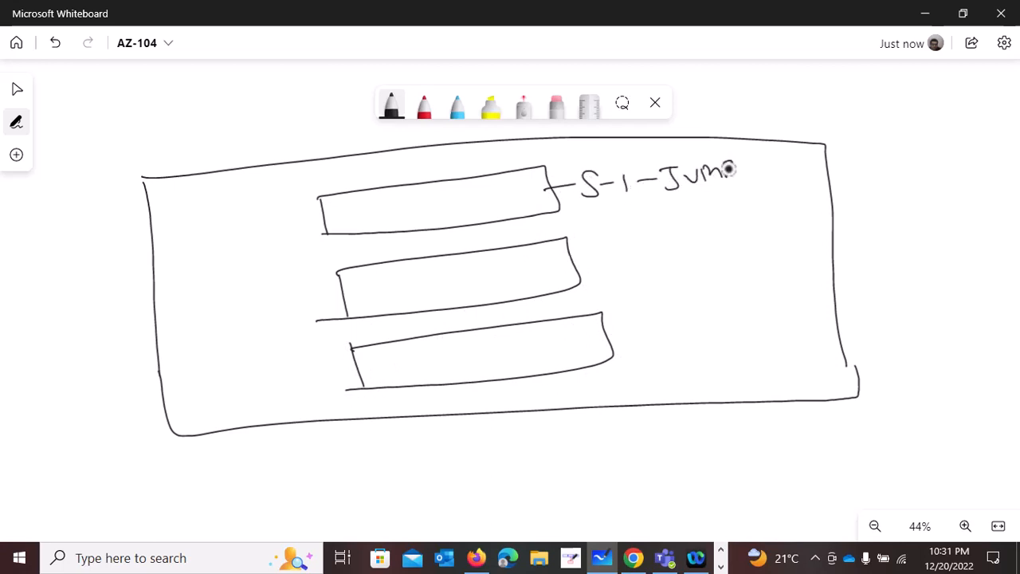
mouse_move(749, 160)
left_mouse_down()
mouse_move(755, 177)
mouse_move(766, 165)
mouse_move(788, 171)
left_mouse_up()
left_click_drag(788, 160, 775, 171)
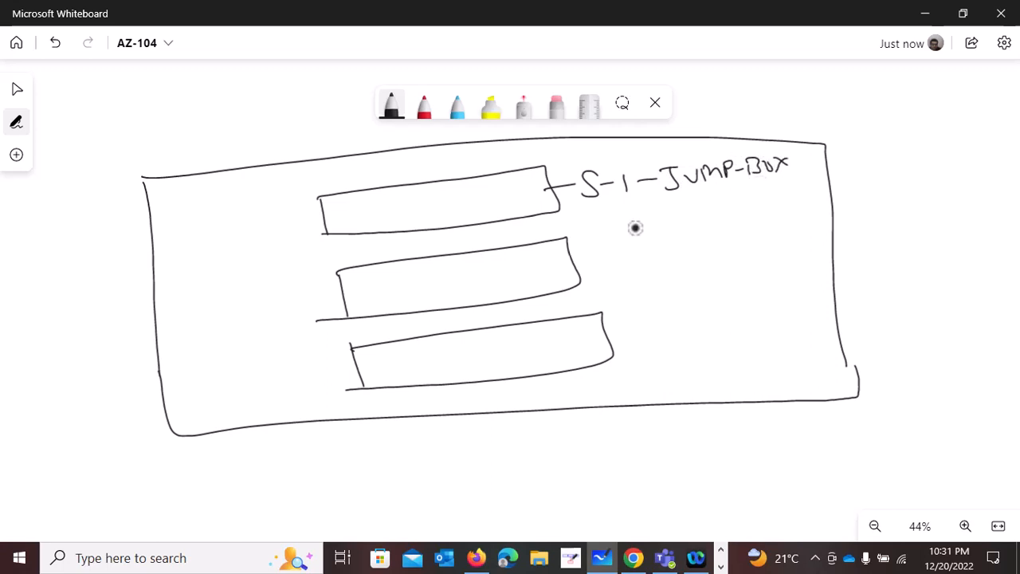
- Label the middle inner rectangle "S-2-WEB" with a short connecting line
left_click_drag(584, 260, 603, 257)
mouse_move(634, 239)
left_mouse_down()
mouse_move(606, 265)
mouse_move(639, 254)
left_mouse_up()
mouse_move(642, 242)
left_mouse_down()
mouse_move(649, 257)
mouse_move(721, 236)
left_mouse_up()
left_click_drag(725, 243, 749, 252)
left_click_drag(749, 227, 753, 250)
- Label the lowest inner rectangle "S-3-SQL" with a short connecting line
left_click_drag(613, 339, 628, 334)
left_click_drag(646, 324, 636, 345)
left_click_drag(648, 336, 658, 333)
mouse_move(666, 321)
left_mouse_down()
mouse_move(677, 319)
mouse_move(667, 343)
left_mouse_up()
left_click_drag(692, 328, 719, 337)
left_click_drag(753, 313, 762, 333)
left_click_drag(770, 314, 776, 322)
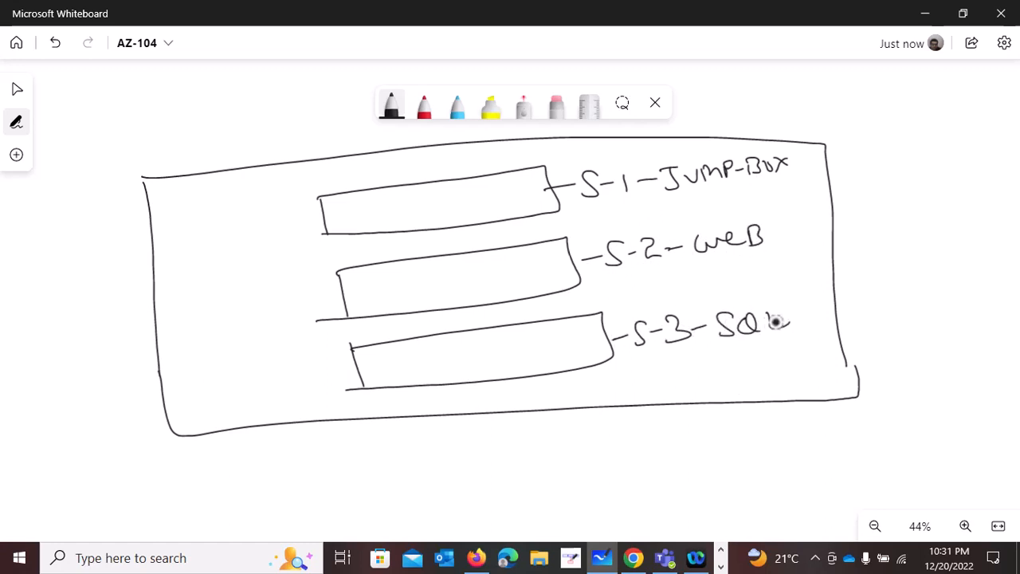
- Draw a small black server box in S-1 with a red box on its edge, and one in S-2 with a green box
mouse_move(391, 207)
left_mouse_down()
mouse_move(423, 212)
mouse_move(426, 226)
left_mouse_up()
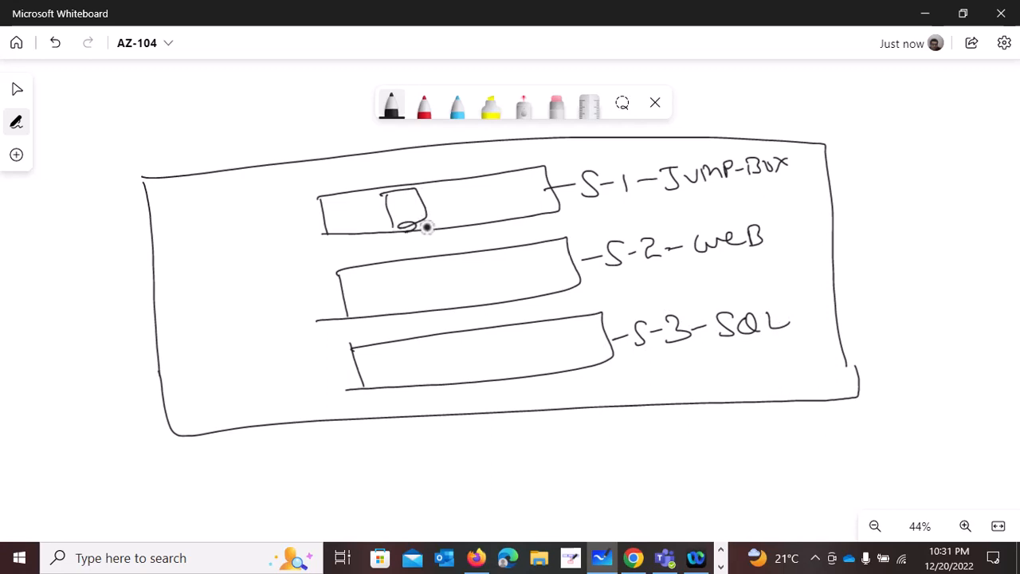
left_click(425, 105)
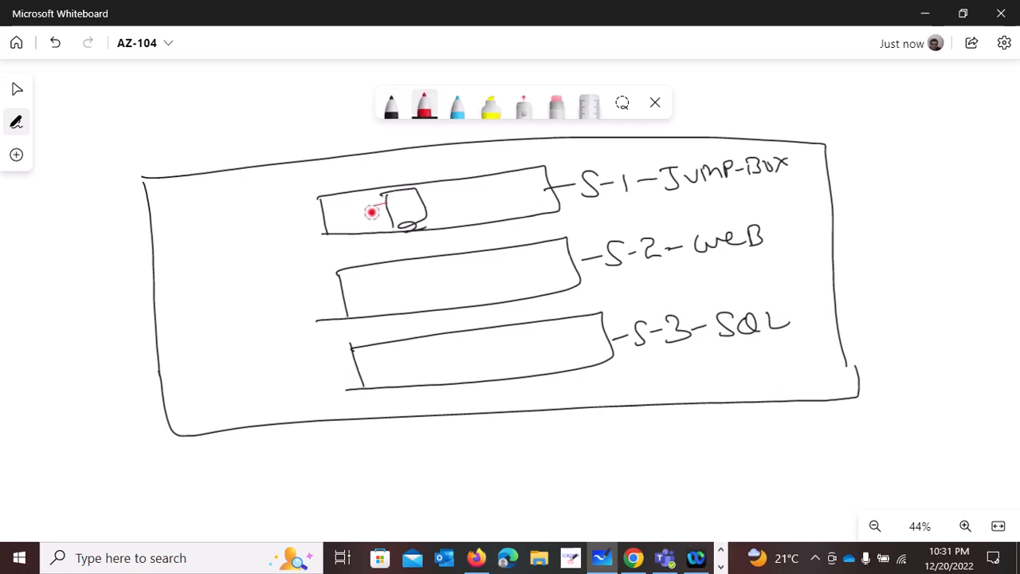
left_click(391, 106)
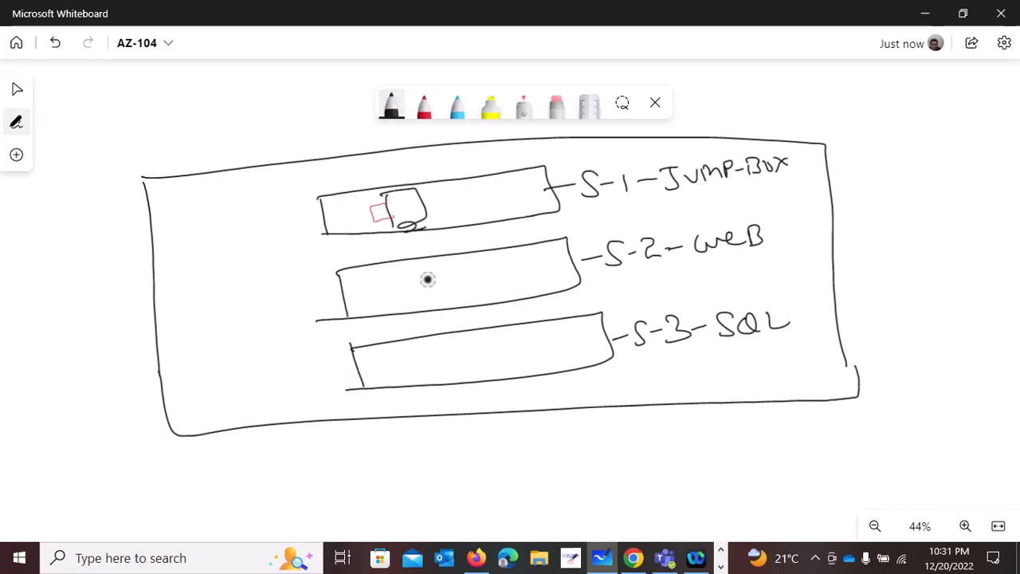
mouse_move(405, 271)
left_mouse_down()
mouse_move(410, 300)
mouse_move(441, 281)
mouse_move(408, 302)
left_mouse_up()
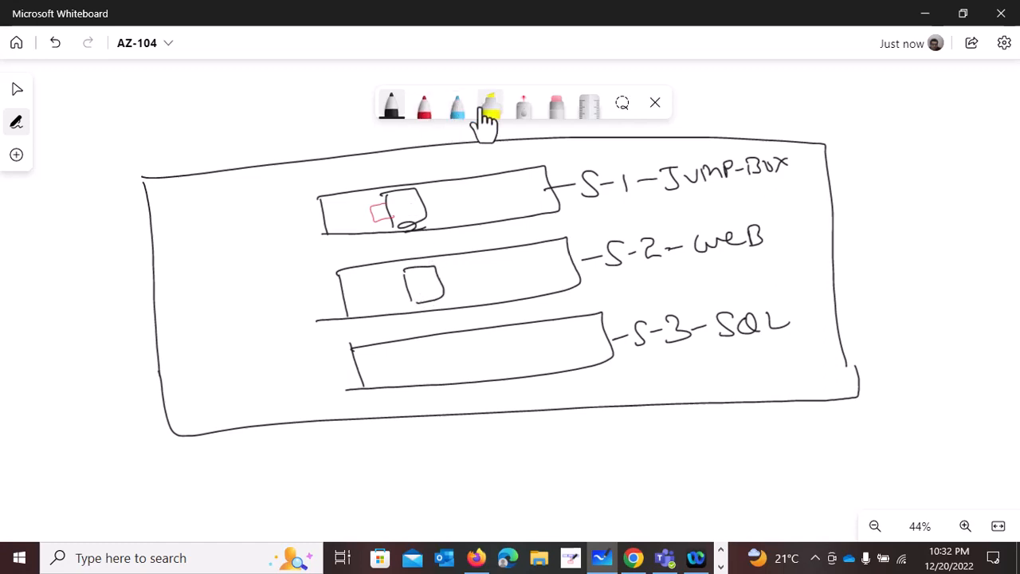
left_click(457, 107)
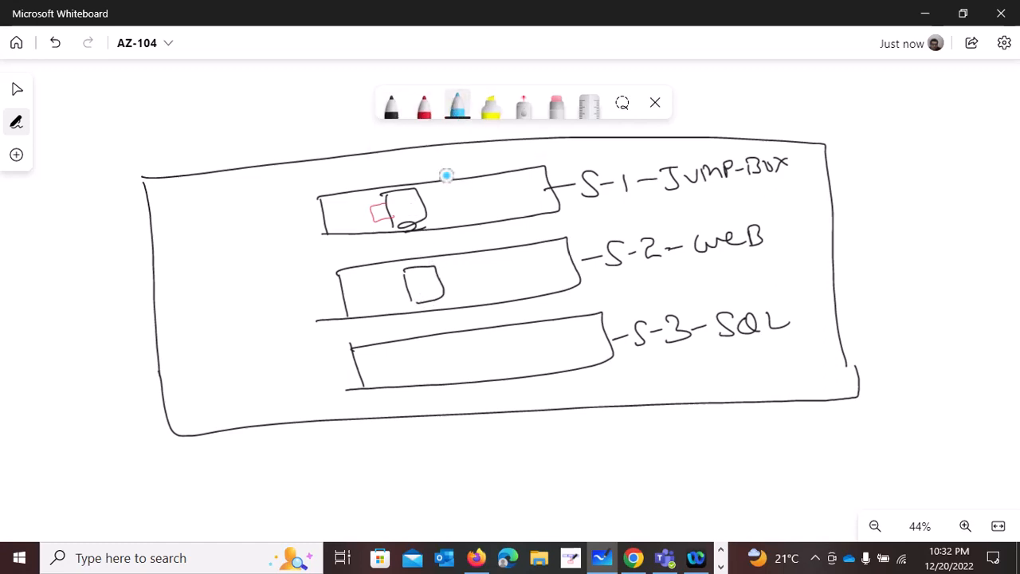
left_click(457, 111)
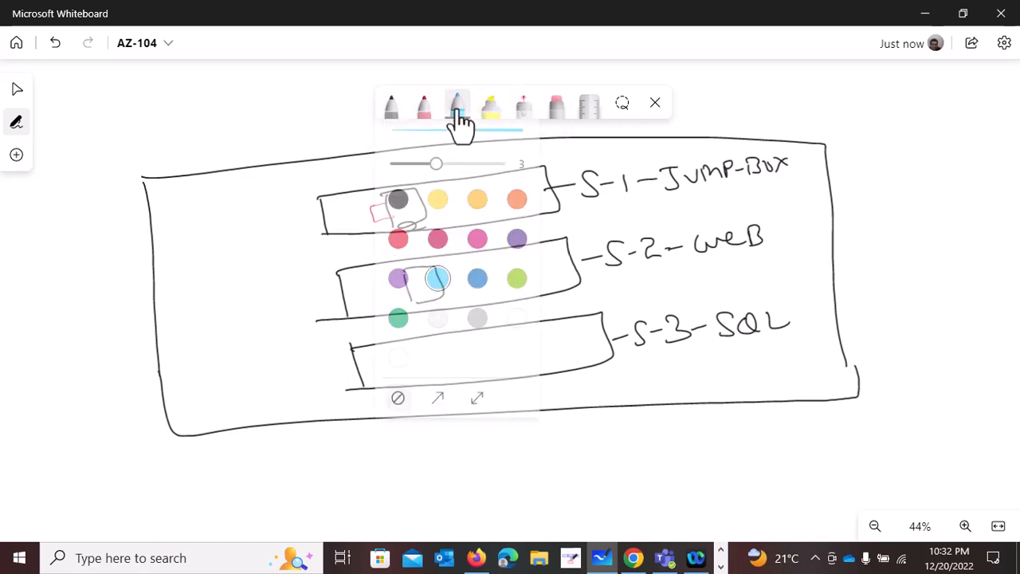
left_click(399, 327)
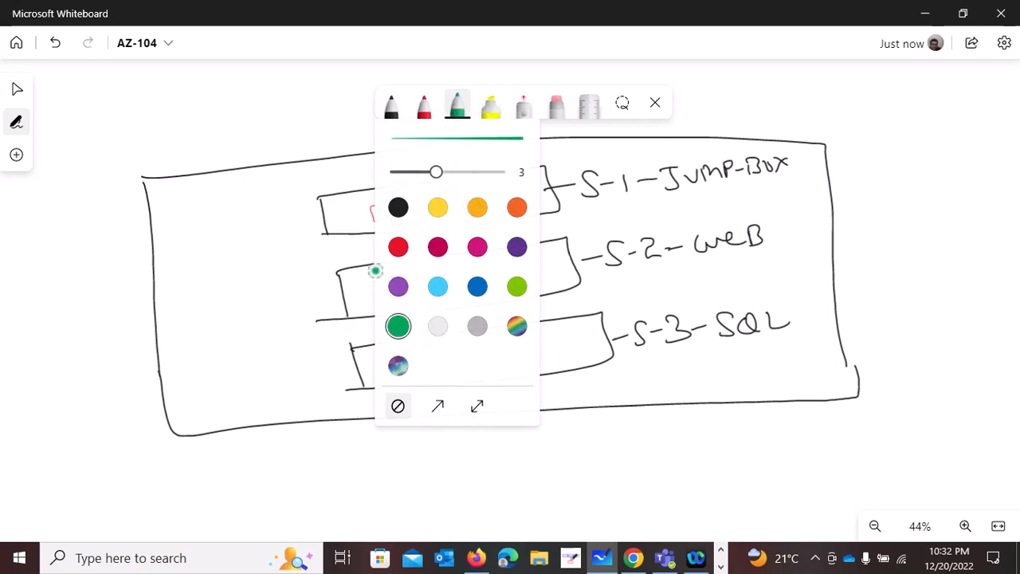
left_click(354, 296)
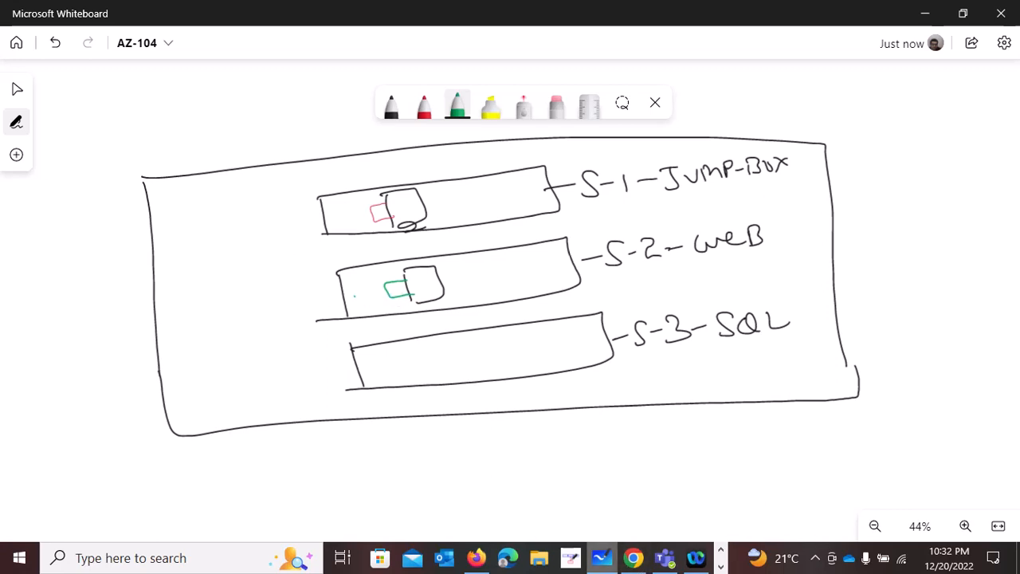
- Switch to the Azure portal in Chrome and start creating a new virtual machine resource
left_click(635, 560)
left_click(27, 154)
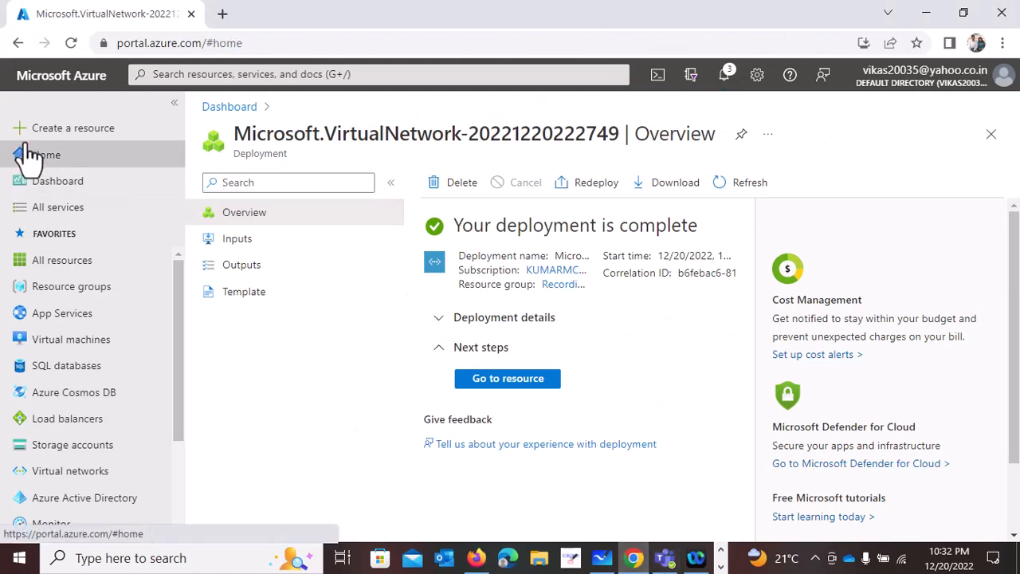
left_click(91, 144)
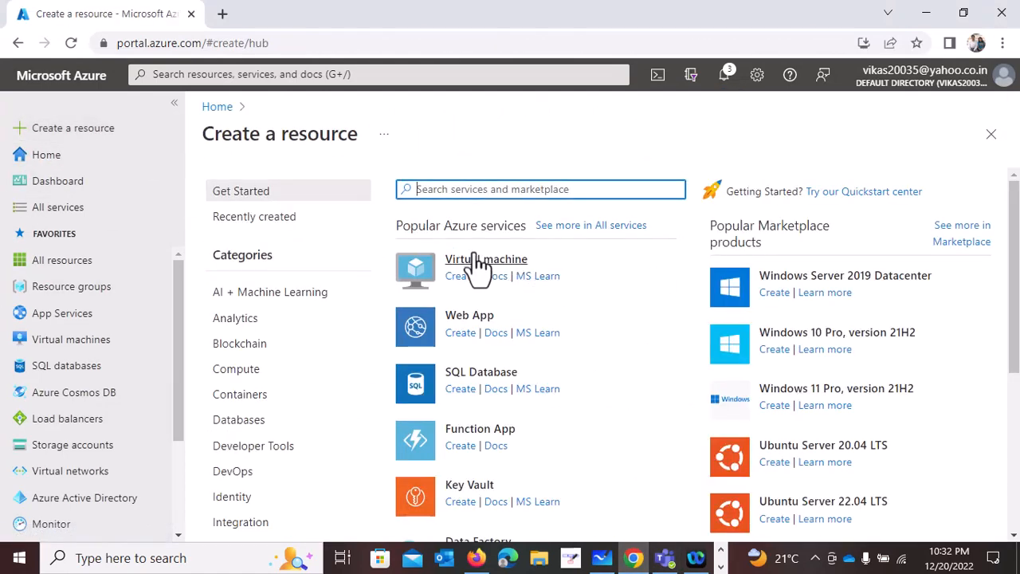
left_click(493, 263)
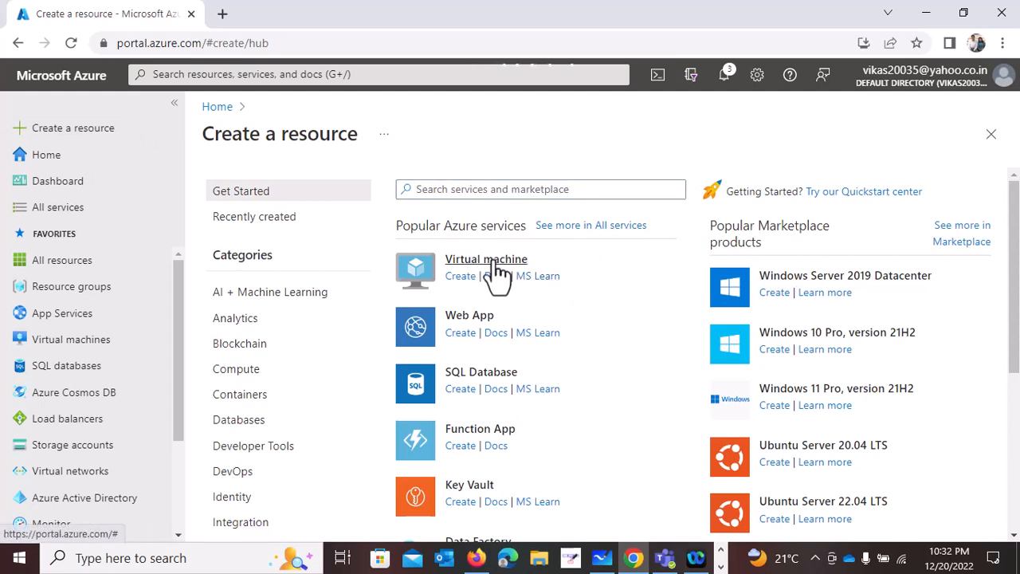
left_click(493, 263)
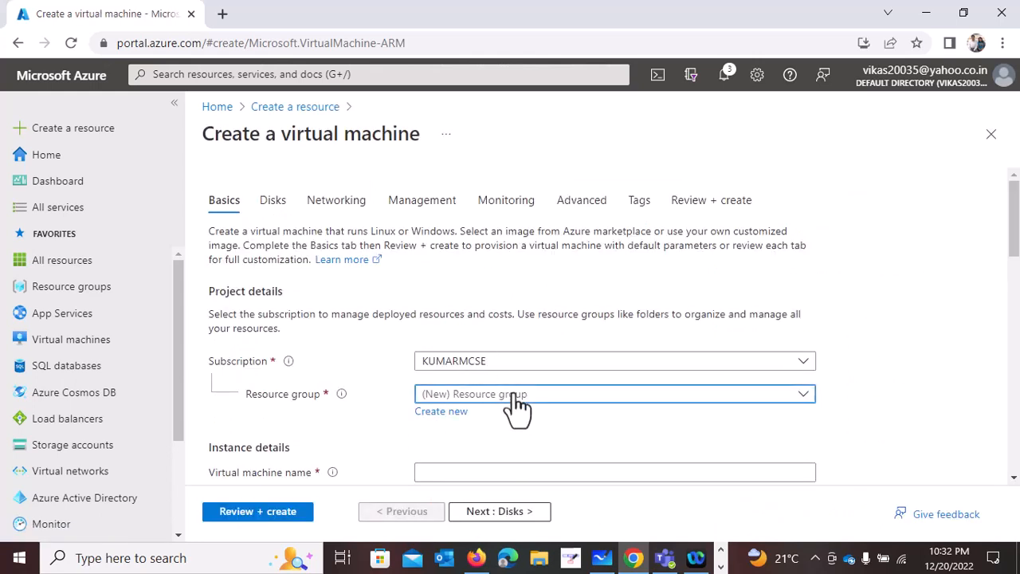
- Set the virtual machine's resource group to Recording-AZ-104 and name the machine VM01-JPBOX
left_click(506, 394)
left_click(478, 476)
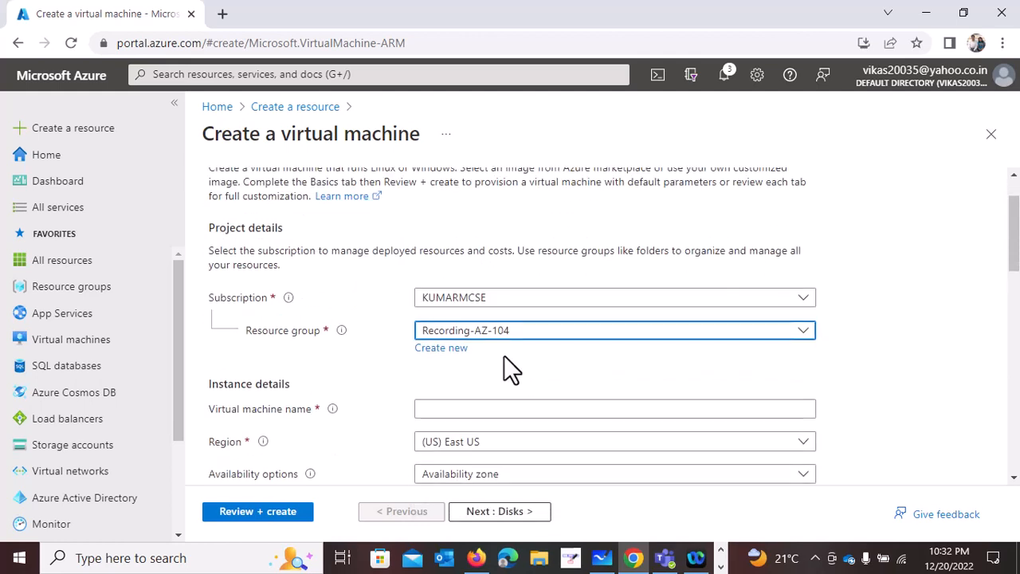
scroll(494, 366, "down", 1)
left_click(466, 388)
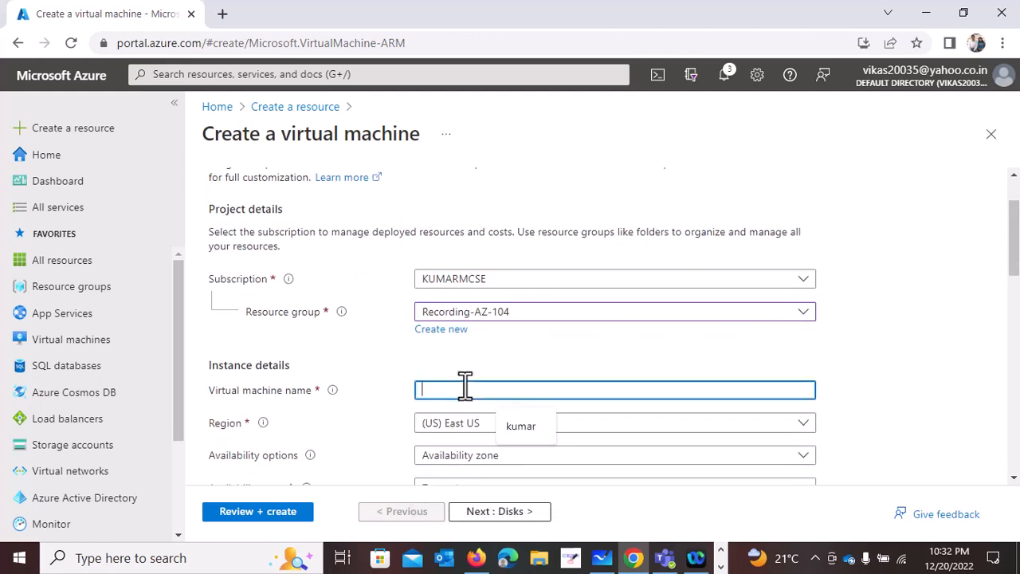
type("VM01-JPBO")
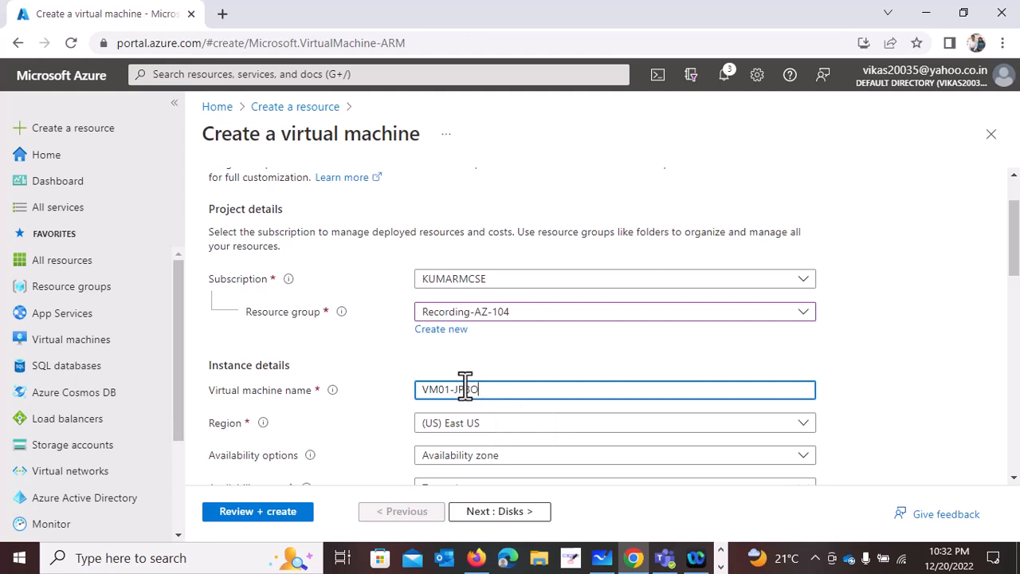
- Choose the operating system image for the virtual machine from the available images
scroll(478, 388, "down", 2)
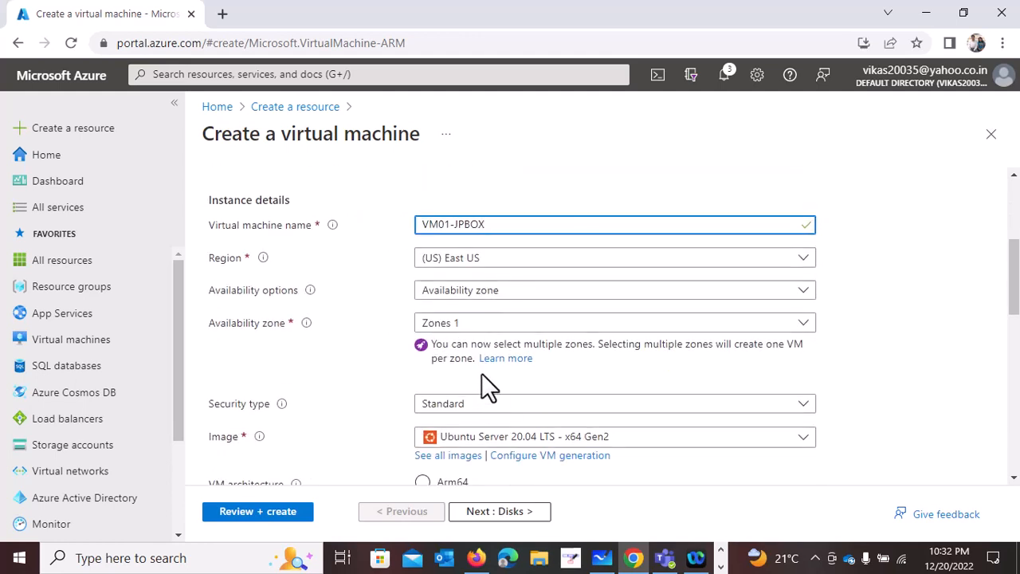
left_click(548, 438)
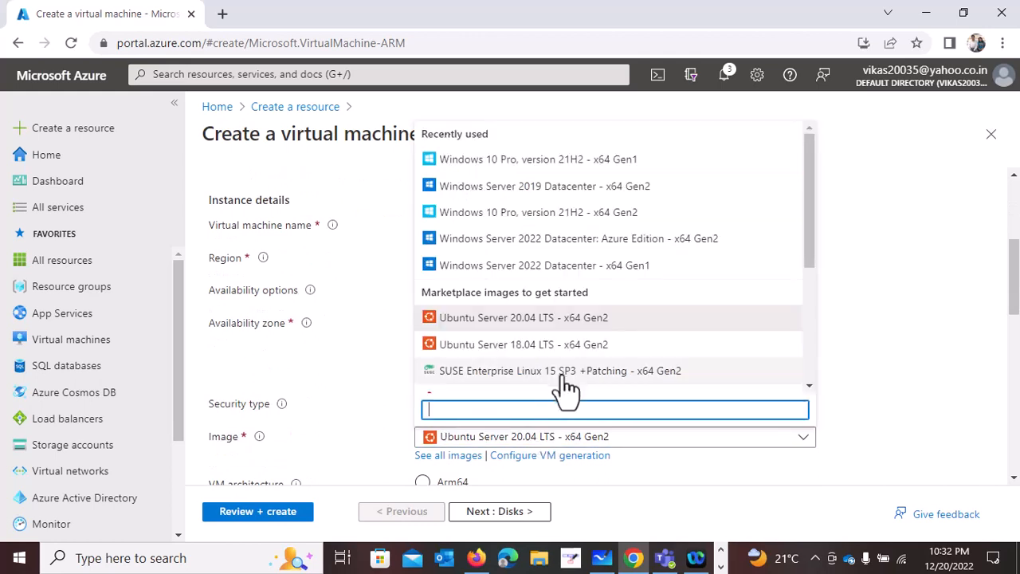
left_click(555, 314)
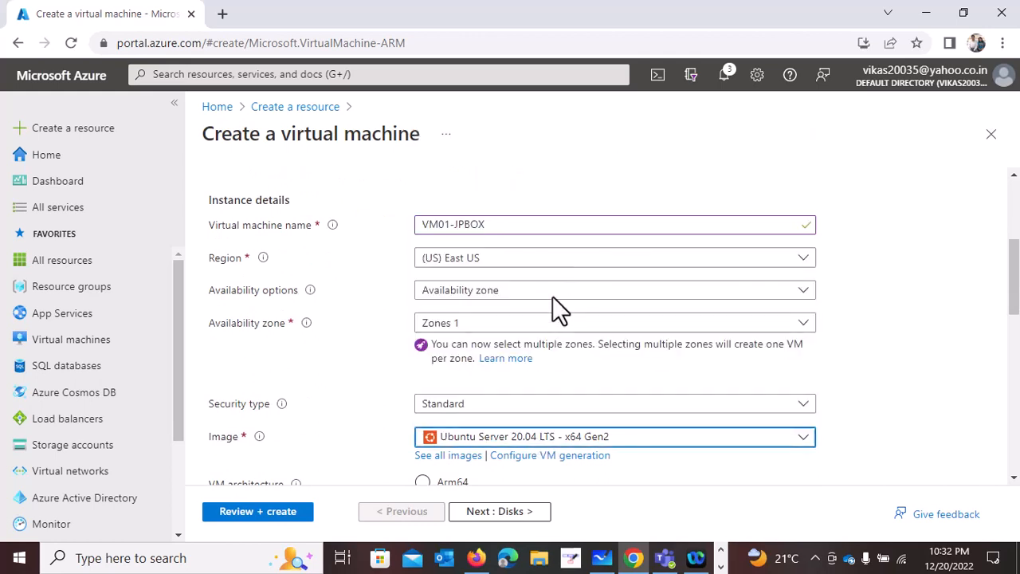
- Enter the username and password for the virtual machine's administrator account
scroll(558, 307, "down", 4)
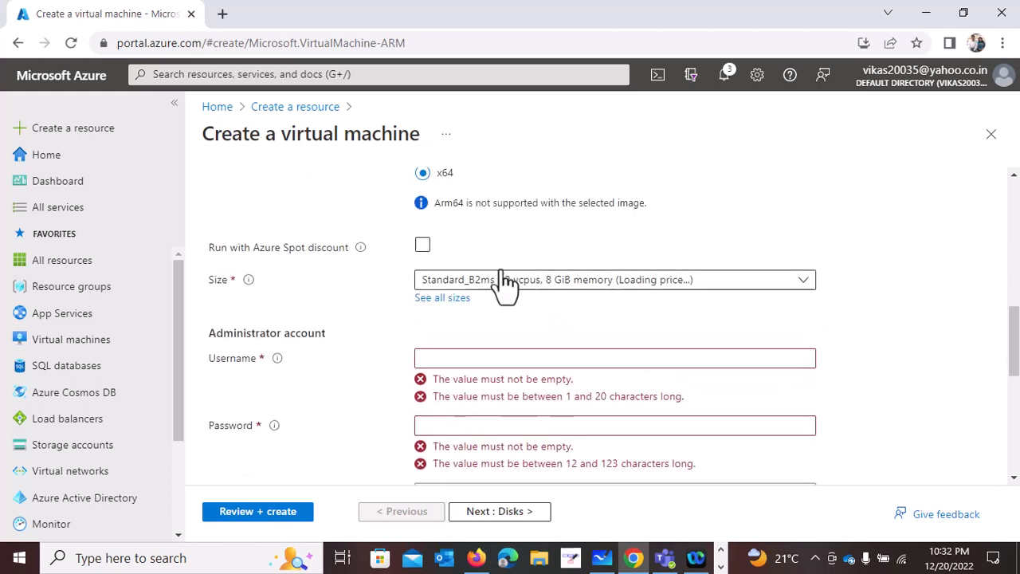
left_click(475, 360)
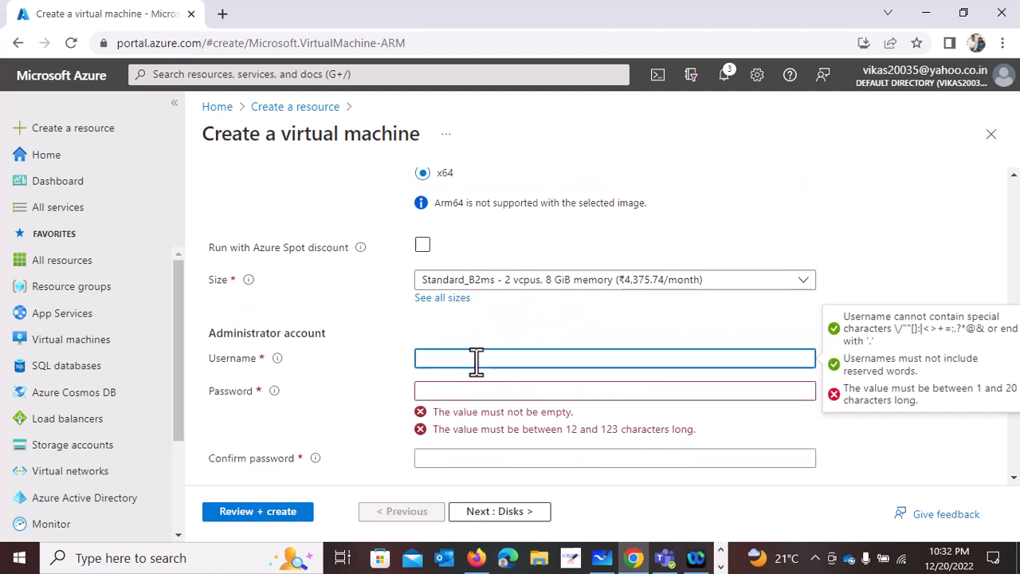
type("K")
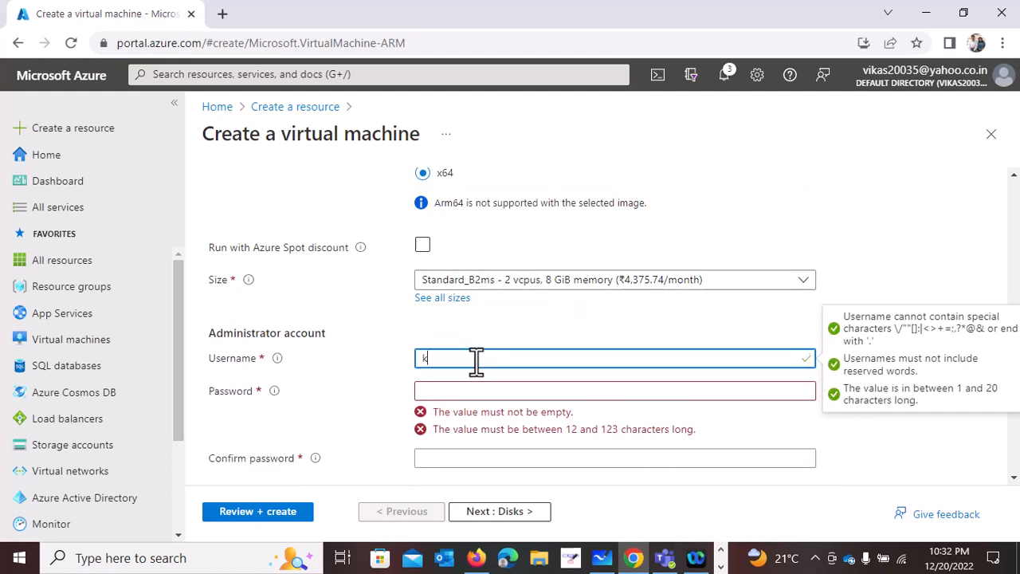
type("umar")
key("Tab")
type("••")
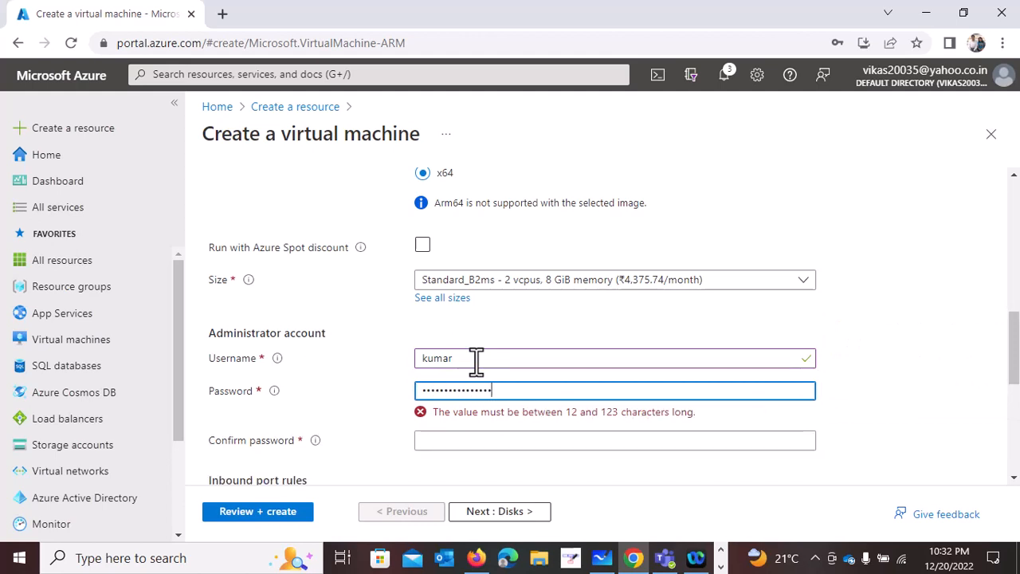
key("ctrl+a")
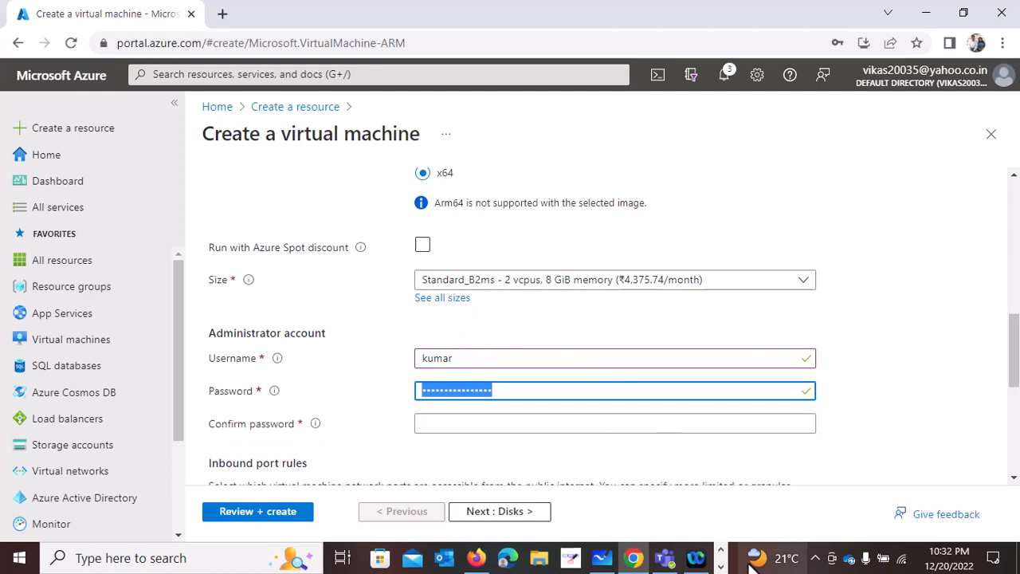
left_click(722, 567)
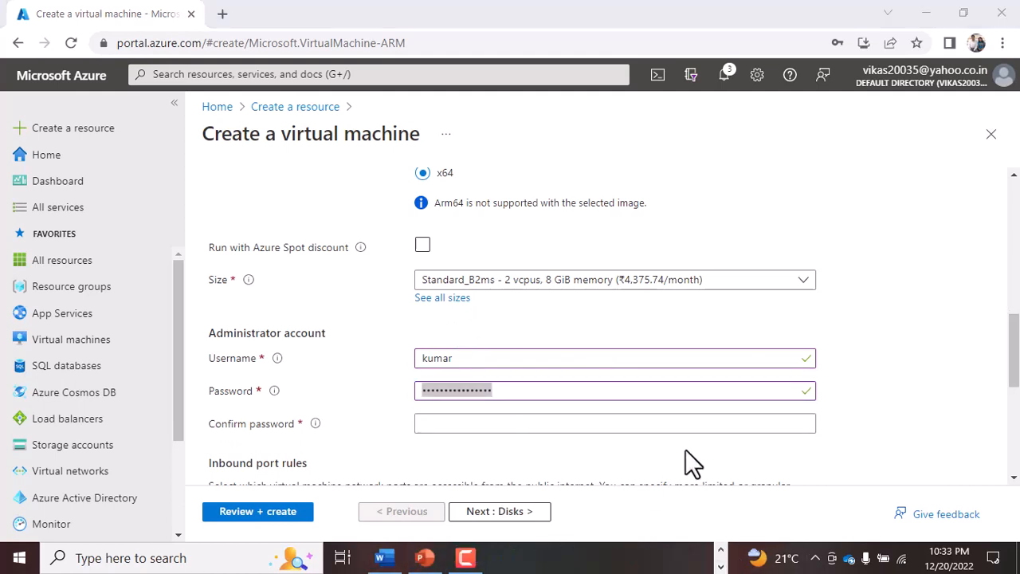
key("super+r")
type("NO")
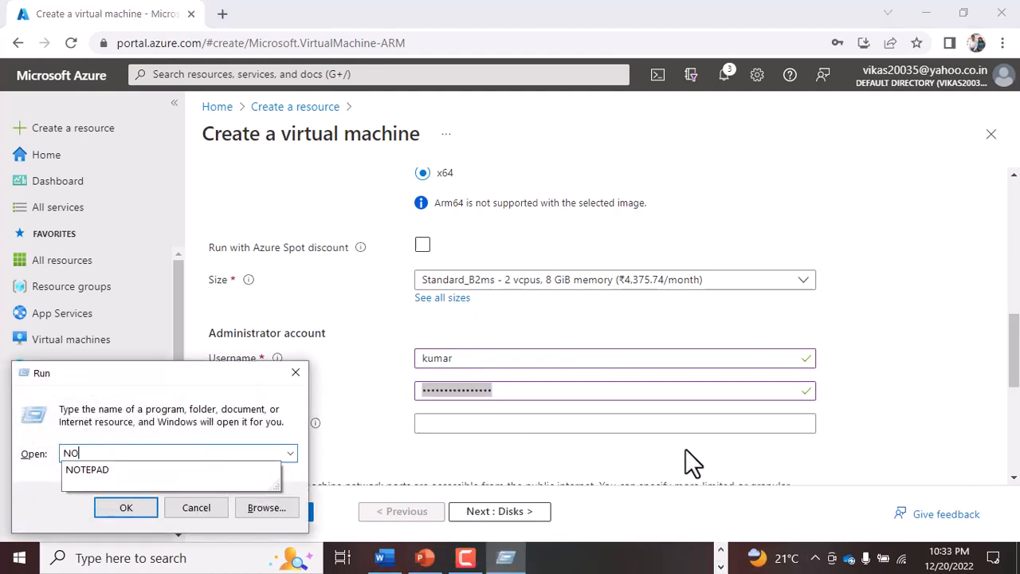
type("TE")
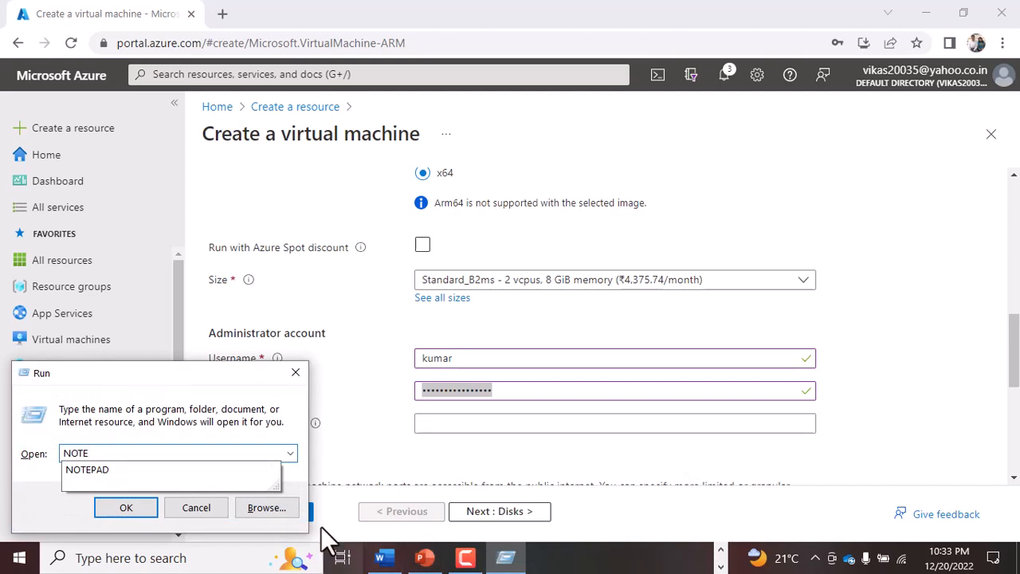
left_click(206, 508)
- Try to fill in the confirmation of the administrator password
left_click(431, 424)
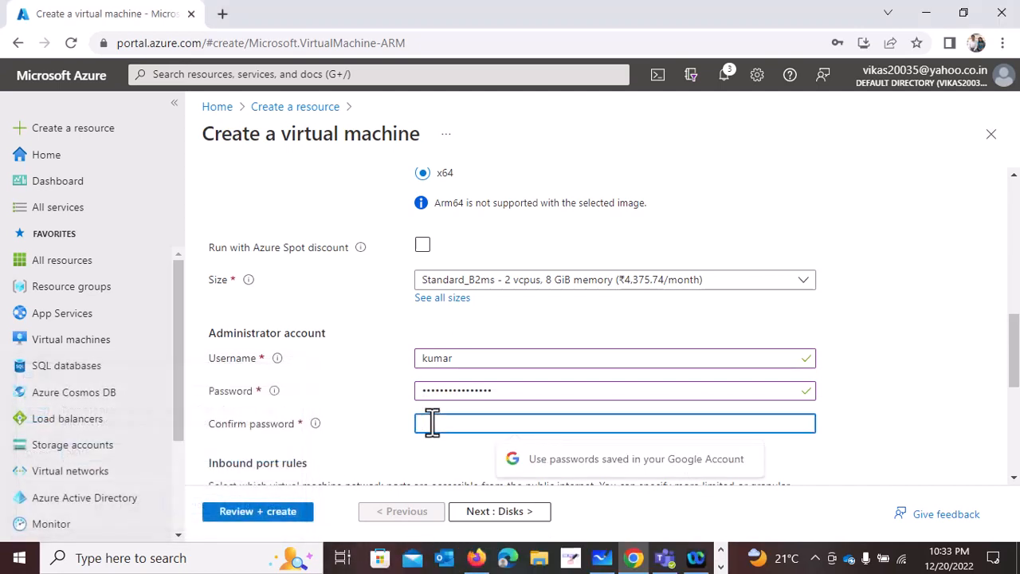
type("••")
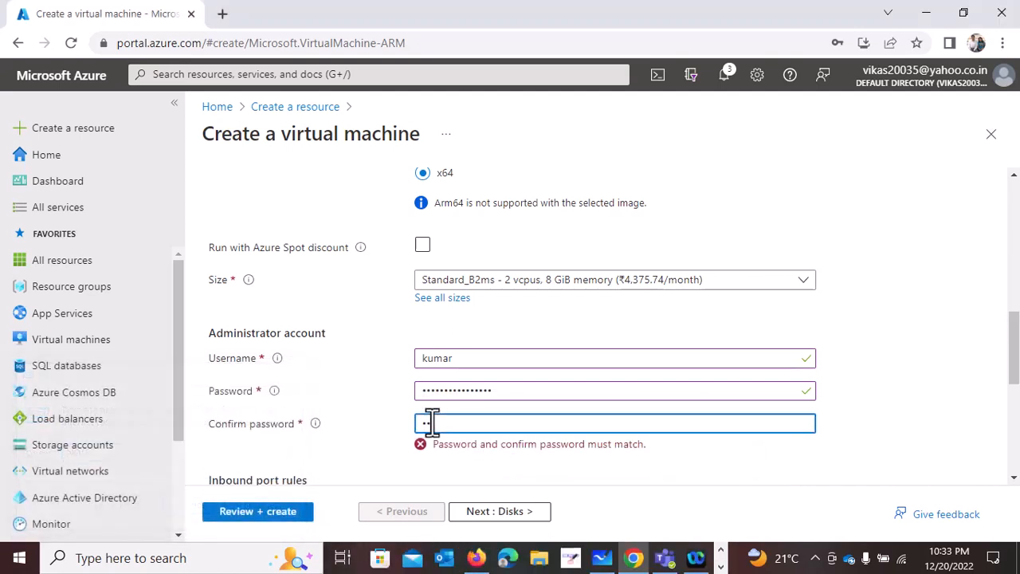
key("BackSpace")
key("BackSpace")
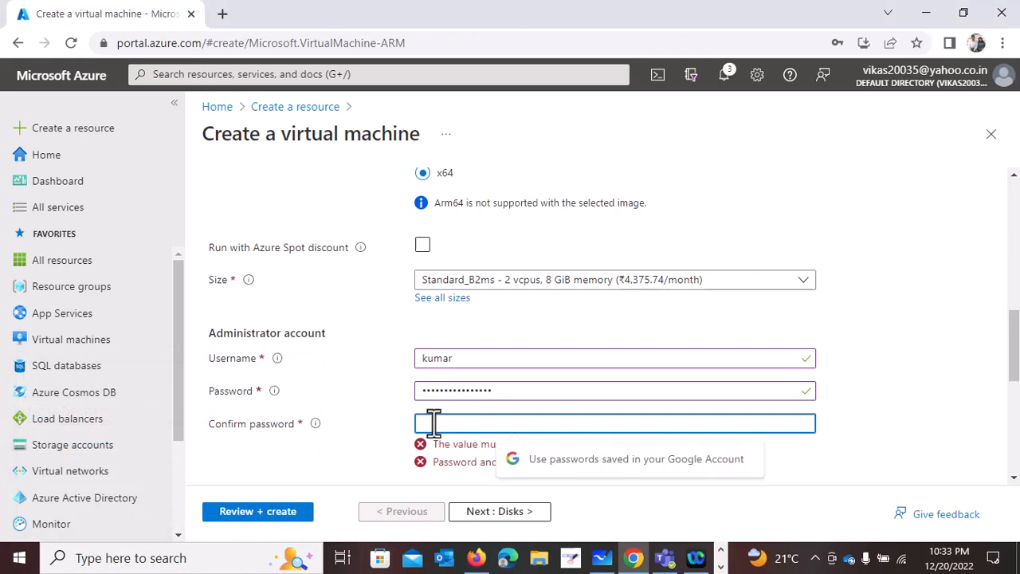
type("••")
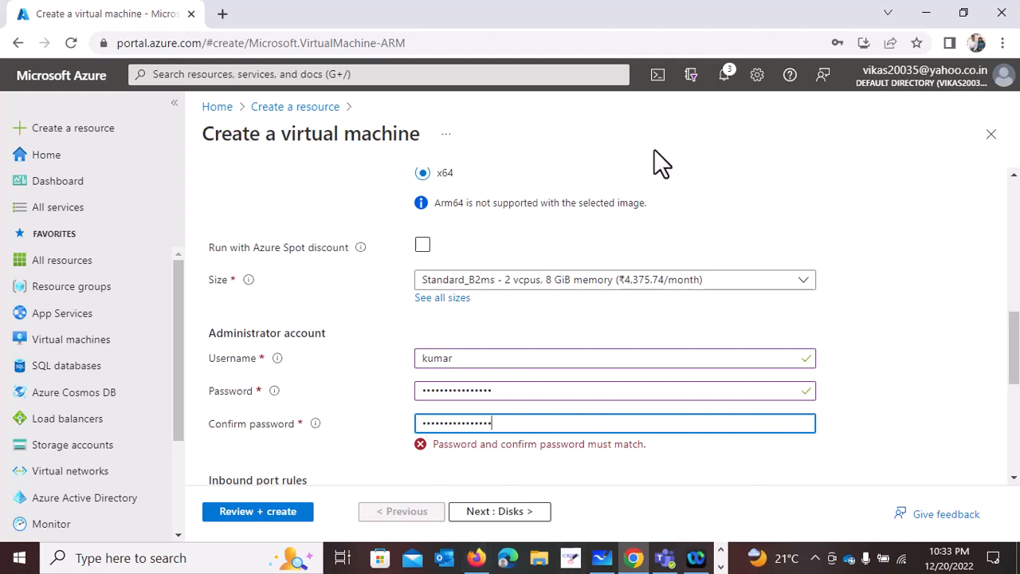
- Replace the administrator password and re-enter the same value as its confirmation
left_click_drag(495, 392, 164, 353)
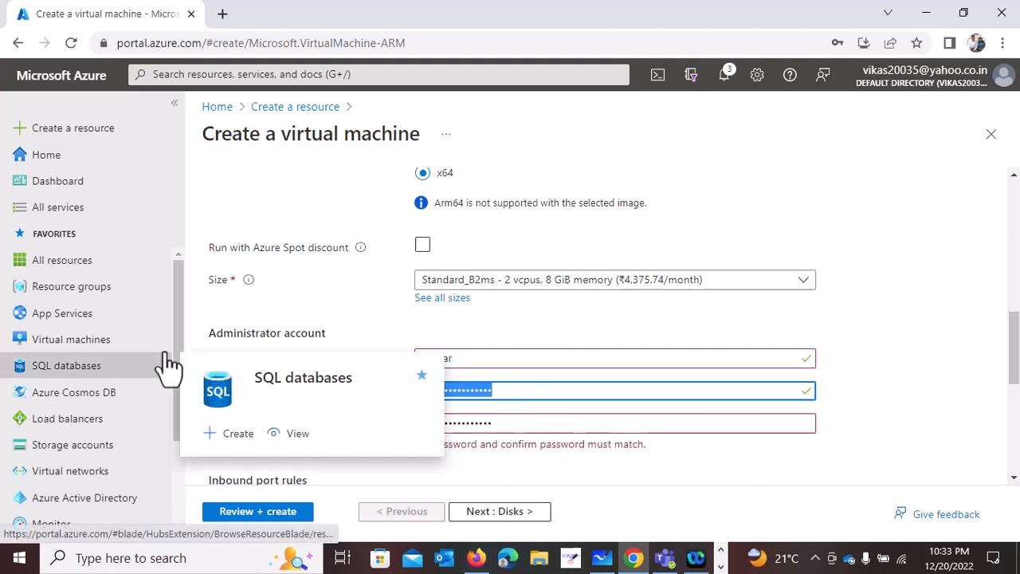
type("••••••••")
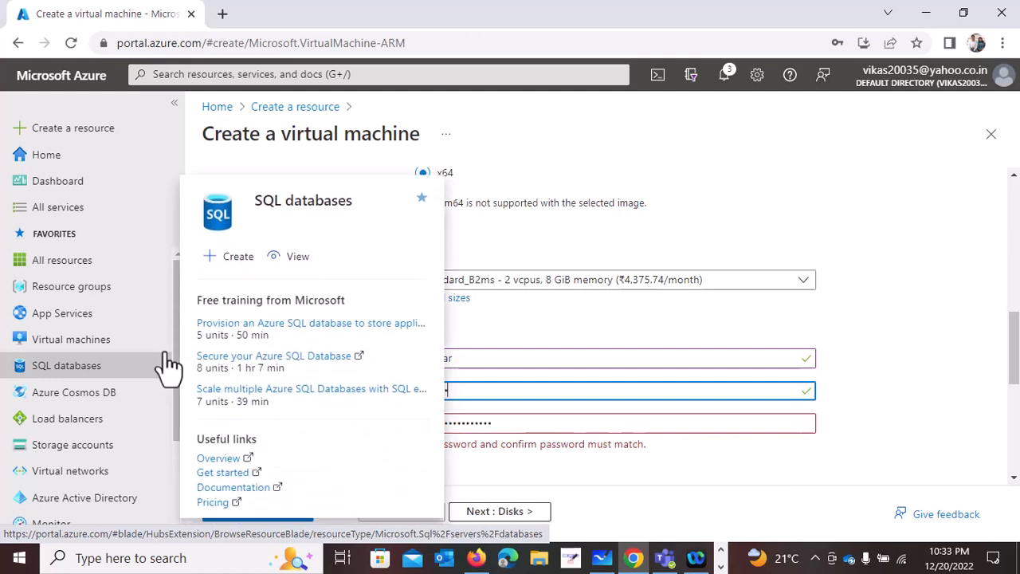
type("••")
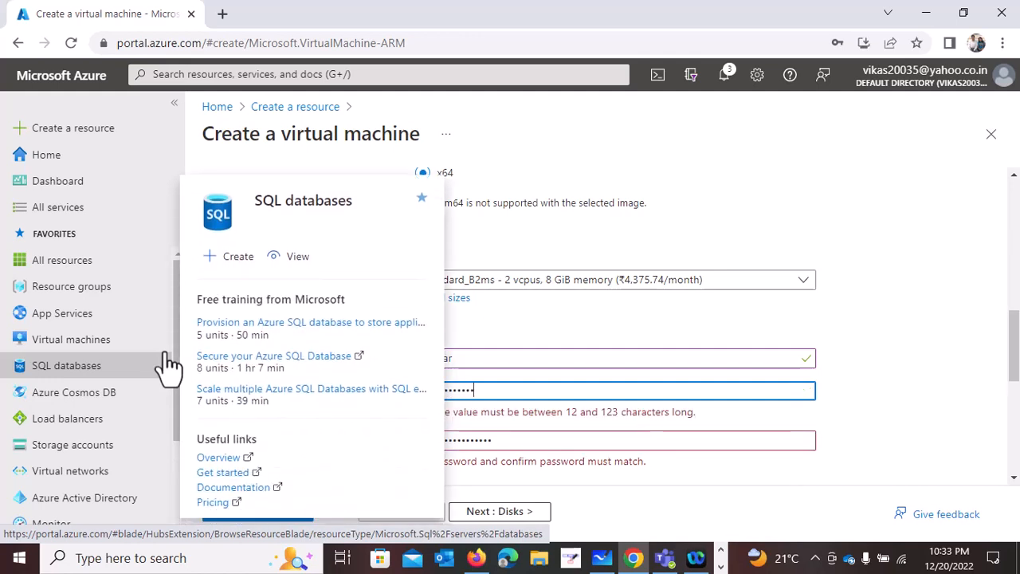
type("•")
key("Tab")
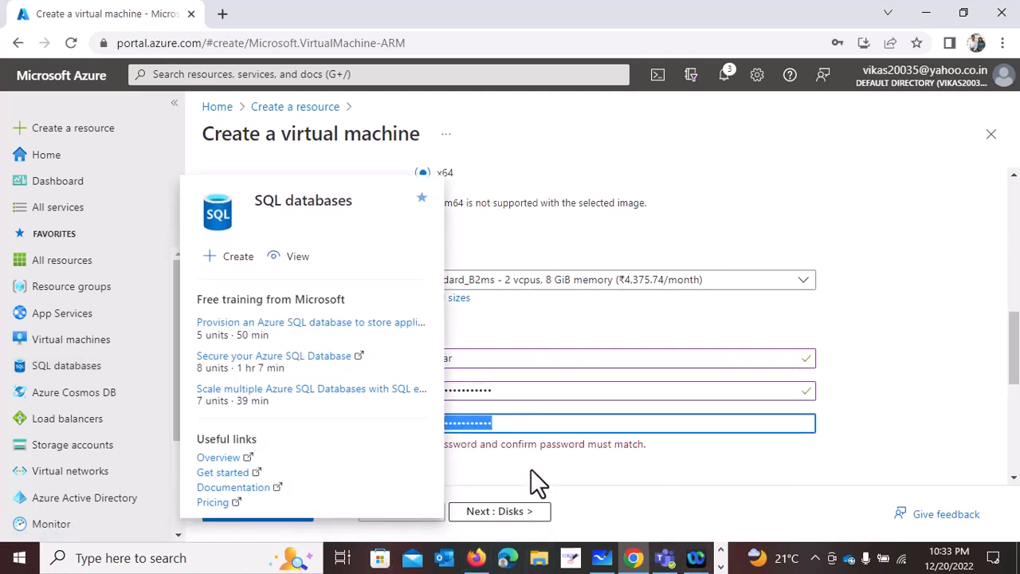
left_click(531, 469)
double_click(515, 429)
type("•")
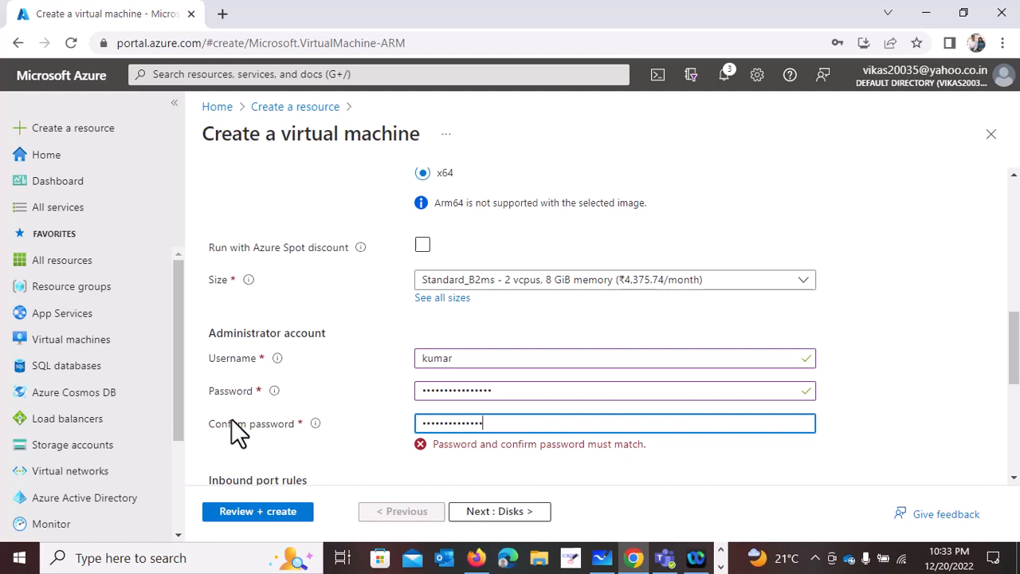
type("••")
- Proceed through the disk settings to networking, keeping subnet S1-Jumpbox (10.1.0.0/24) and the new public IP VM01-JPBOX-ip
scroll(365, 364, "down", 3)
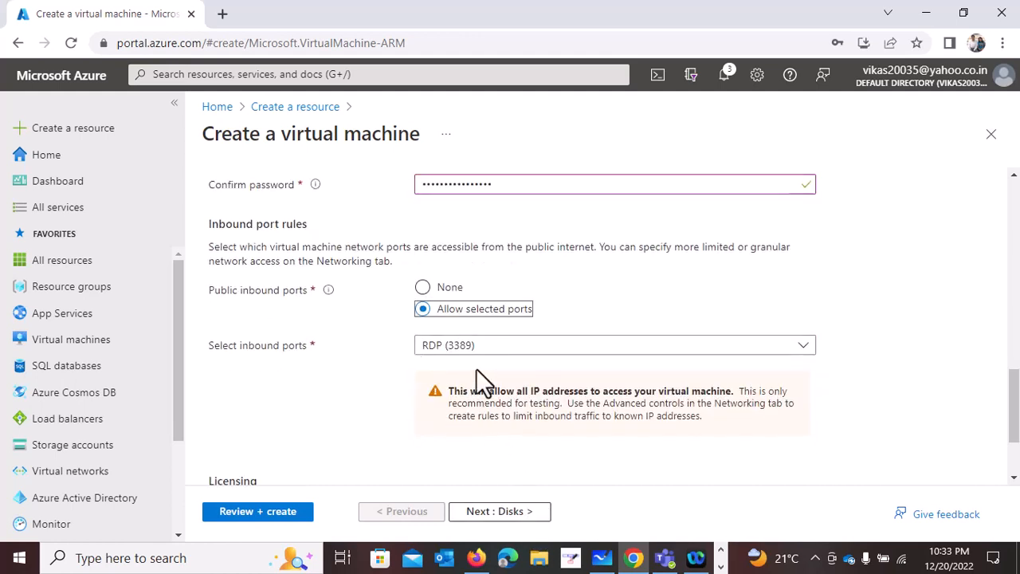
left_click(528, 514)
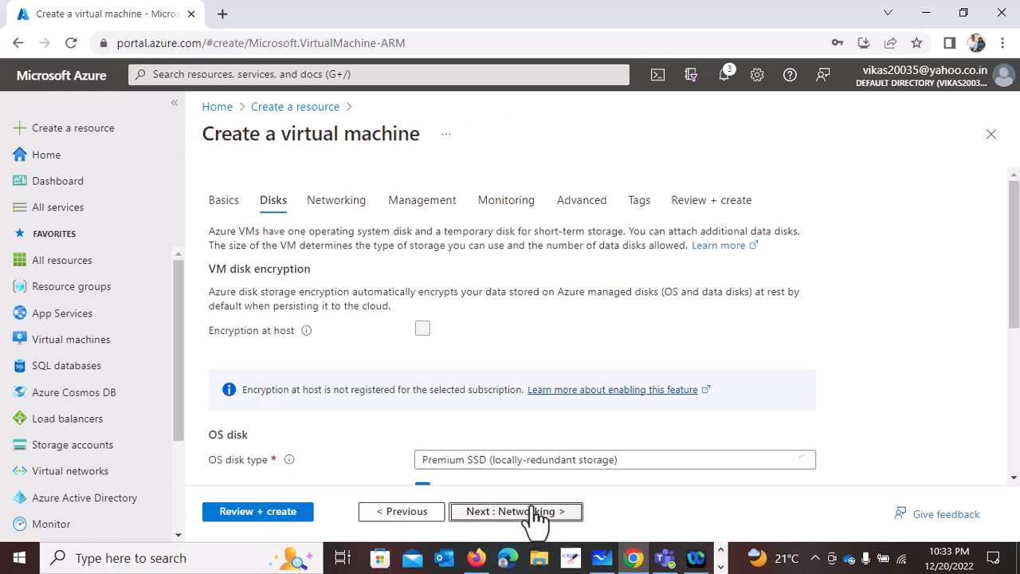
left_click(536, 515)
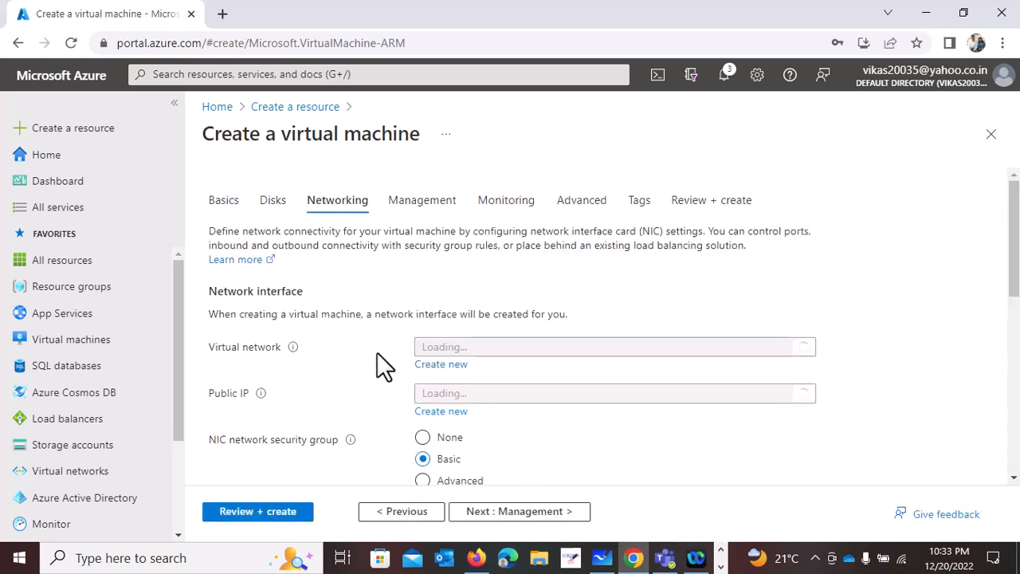
scroll(443, 381, "down", 1)
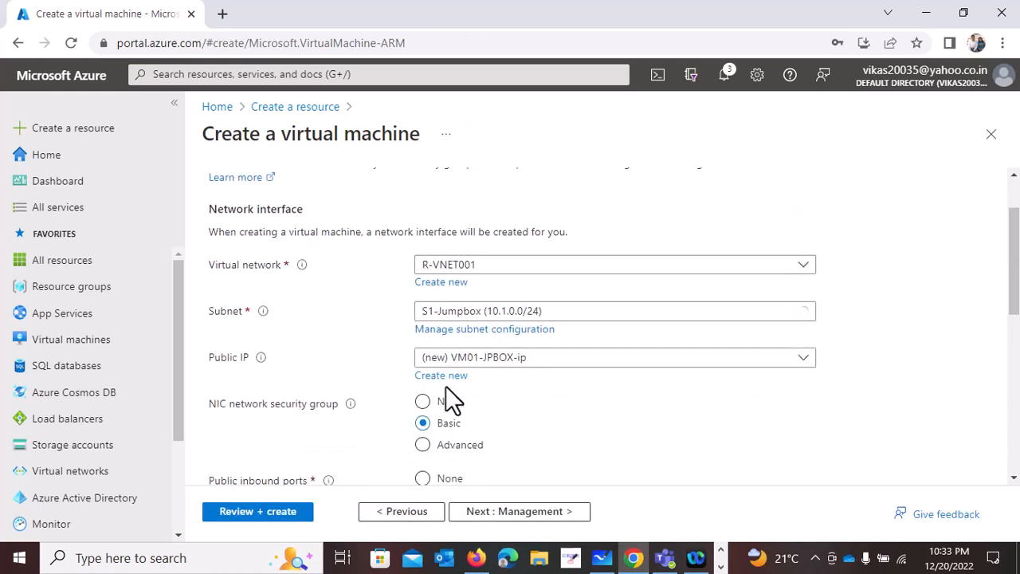
left_click(490, 313)
left_click(488, 361)
left_click(489, 361)
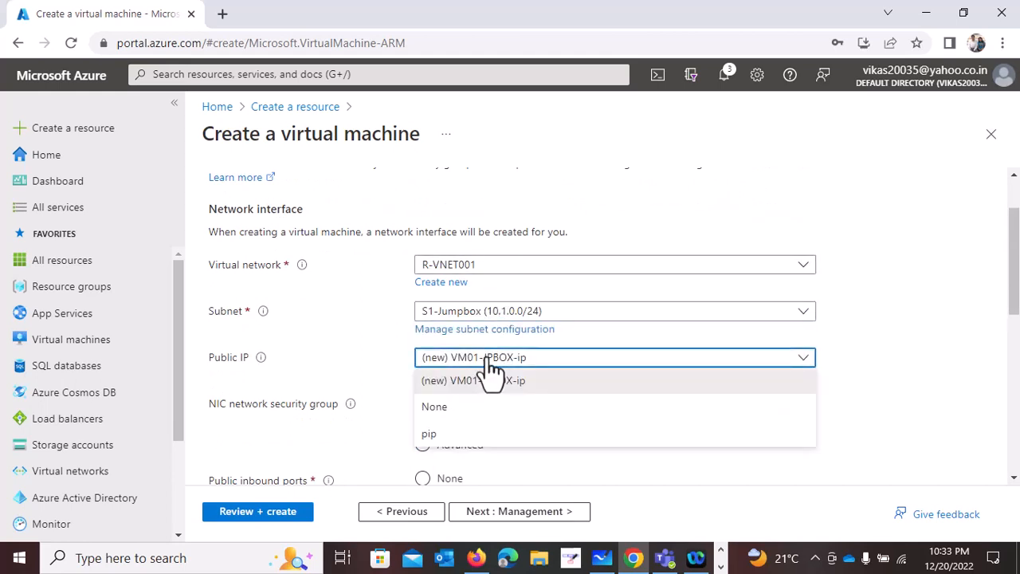
left_click(488, 358)
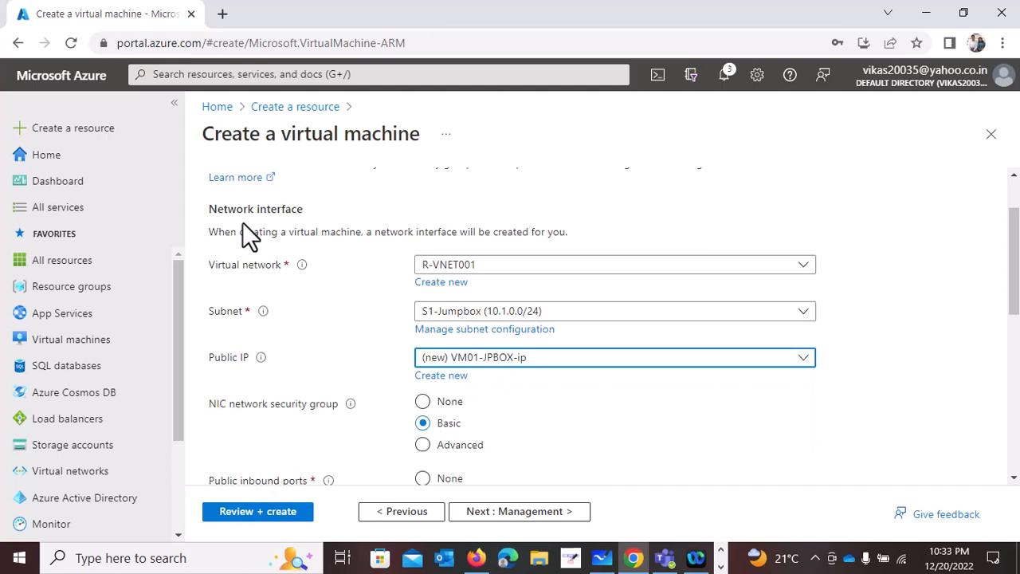
- Confirm the eligible Windows 10/11 license in the basic settings, and review and create the virtual machine
scroll(283, 359, "up", 2)
scroll(280, 346, "down", 6)
scroll(271, 359, "up", 6)
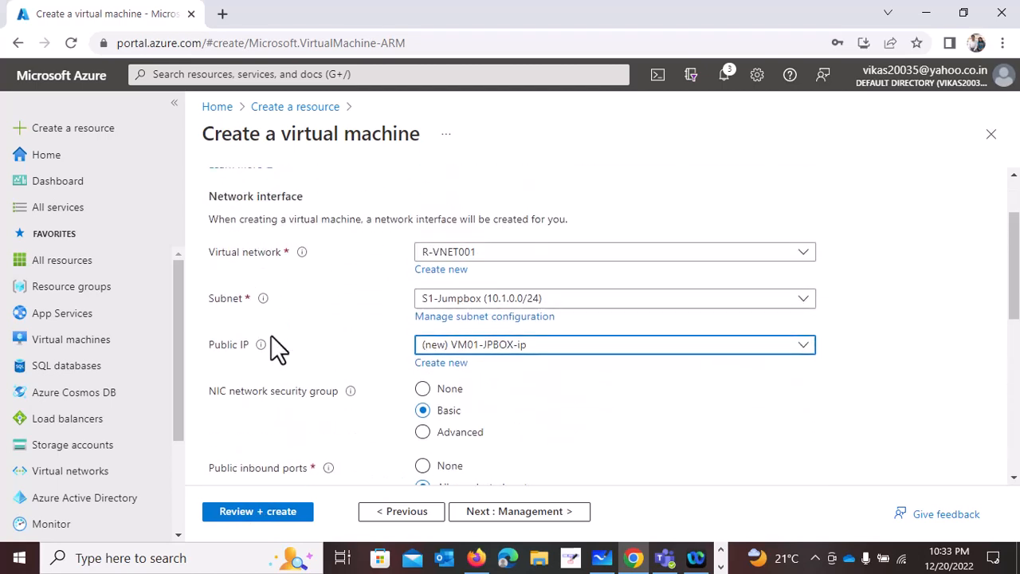
left_click(225, 201)
scroll(228, 328, "down", 12)
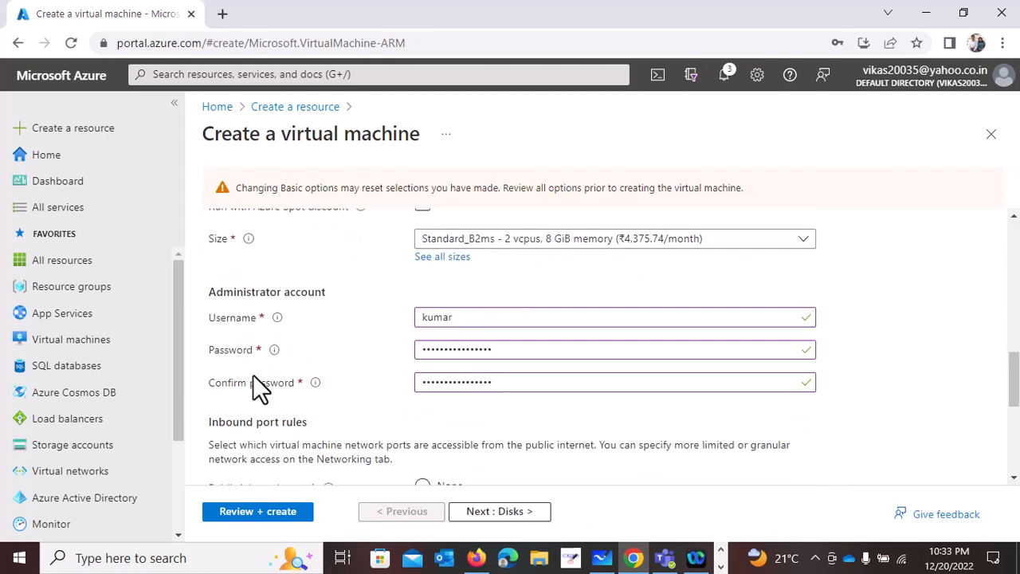
left_click(216, 396)
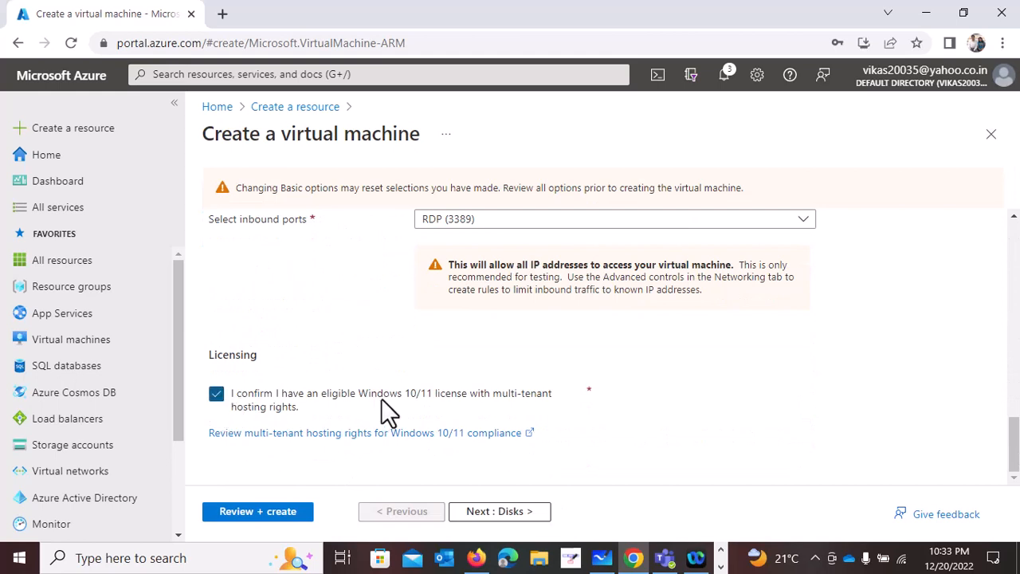
left_click(258, 512)
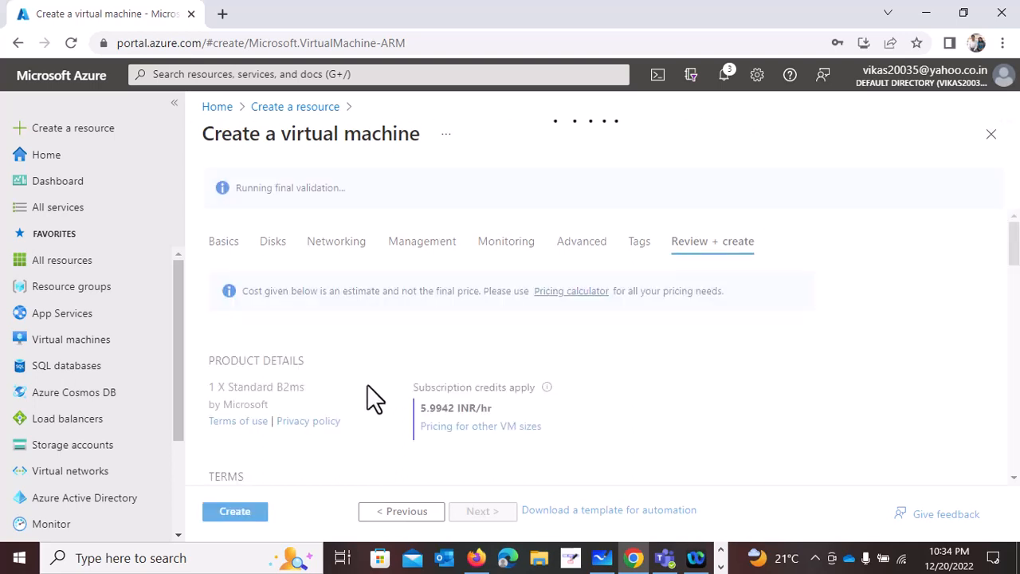
left_click(238, 513)
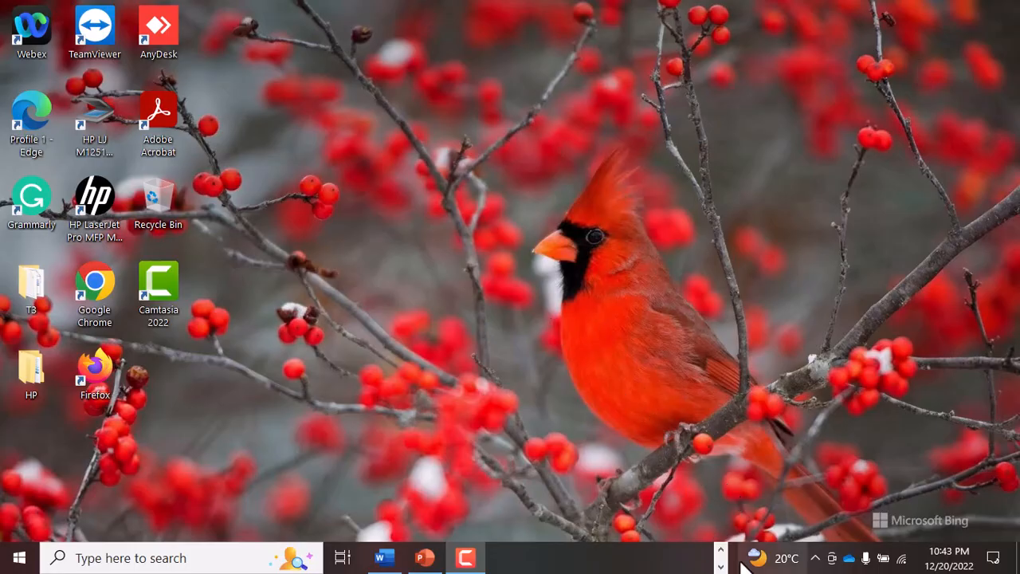
- Switch back to the Azure portal in Chrome, open VM01-JPBOX and examine its networking properties, highlighting the private IP address
left_click(721, 550)
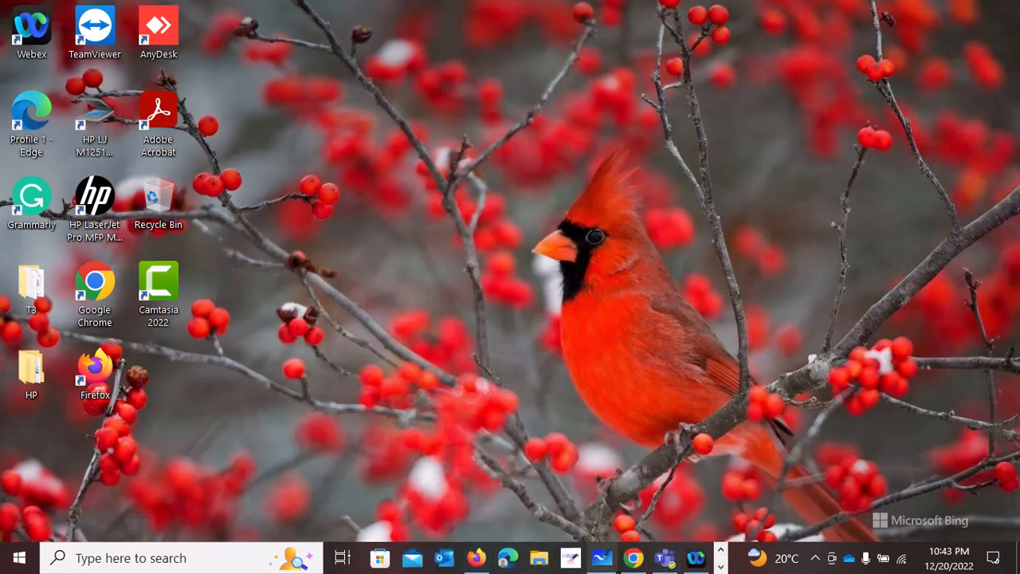
left_click(633, 558)
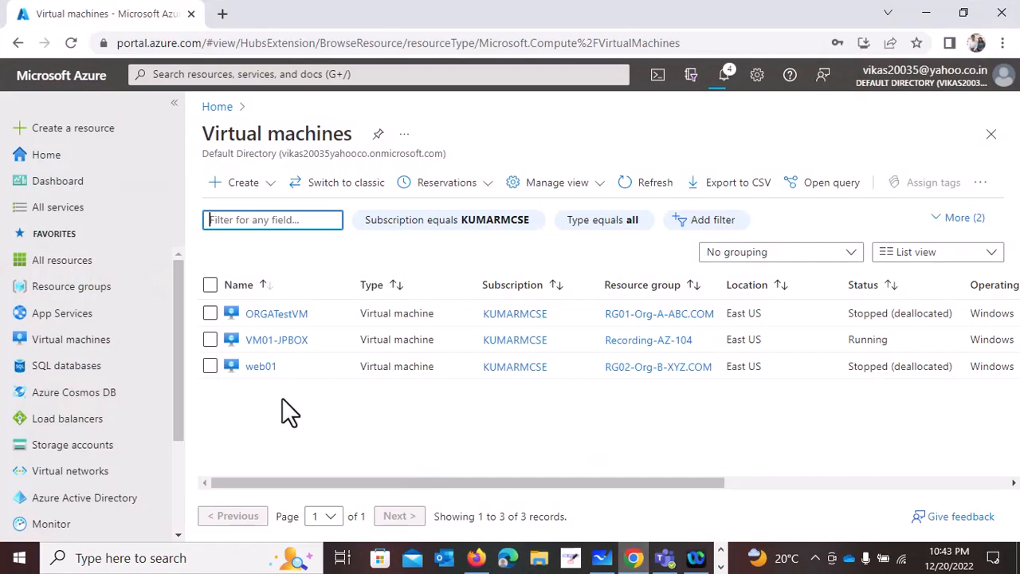
left_click(276, 341)
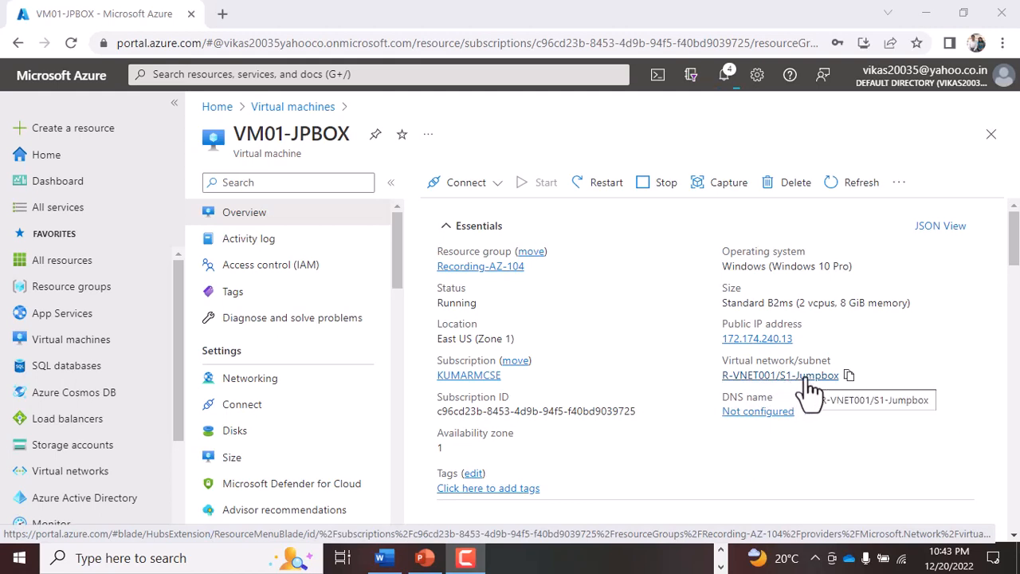
scroll(781, 349, "down", 3)
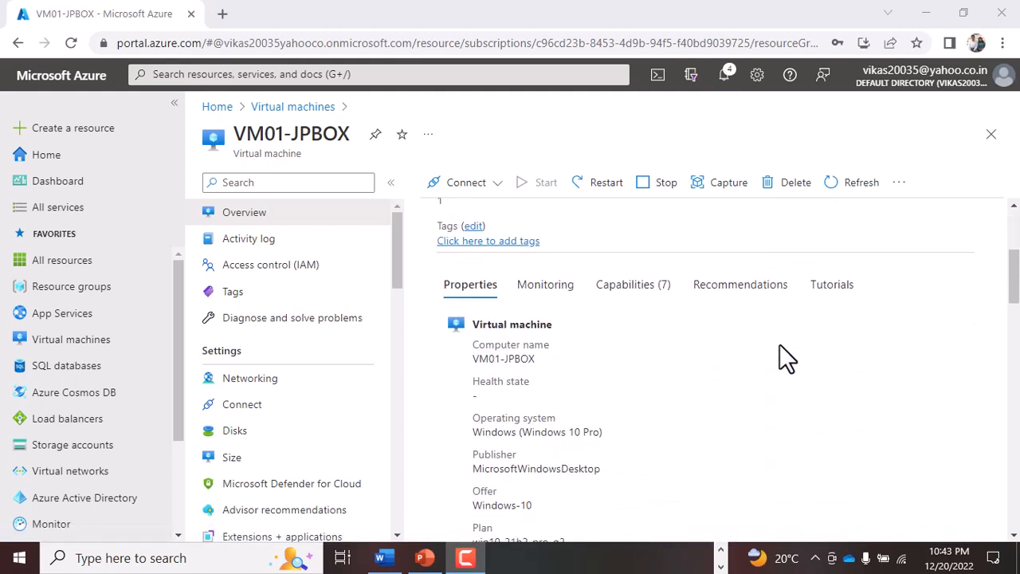
scroll(780, 344, "down", 10)
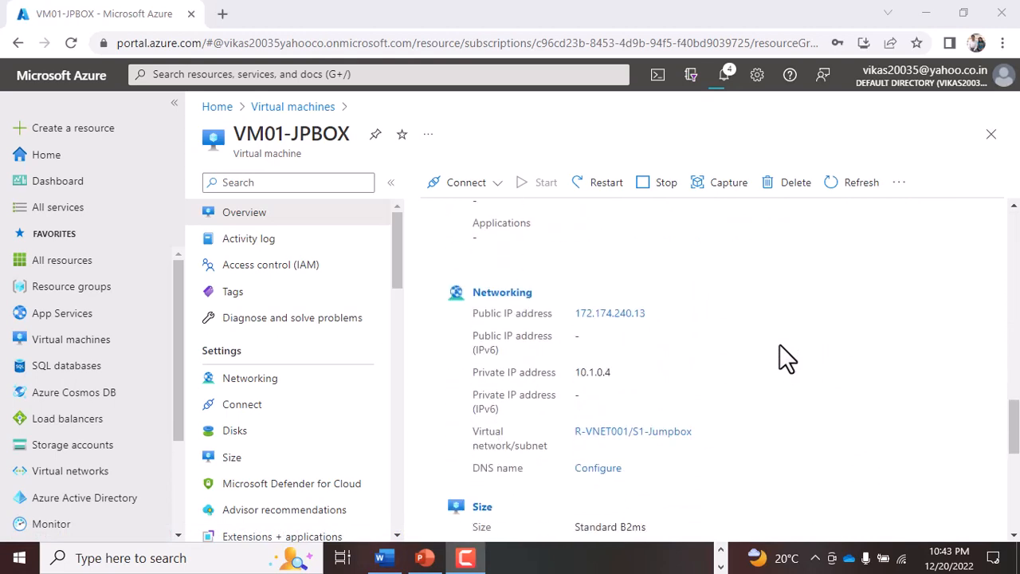
left_click_drag(581, 349, 613, 349)
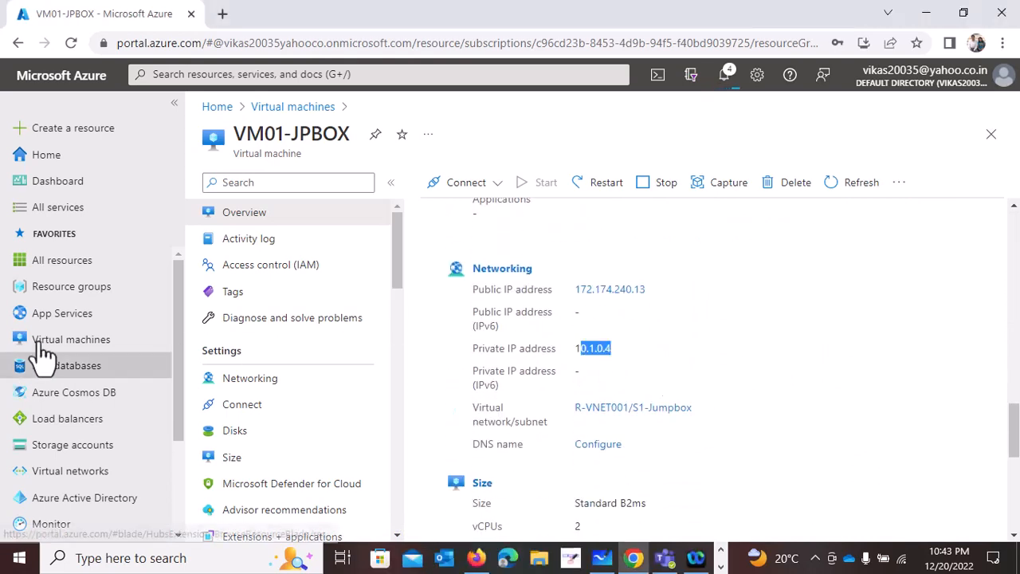
- Open virtual network R-VNET001 and examine its address space, highlighting the address range and the address count
left_click(118, 474)
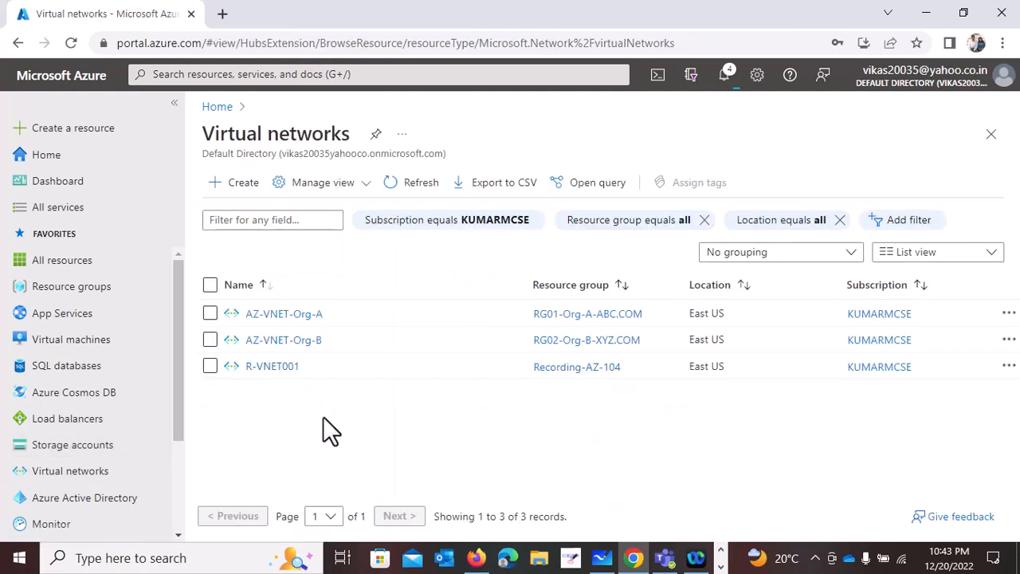
left_click(281, 373)
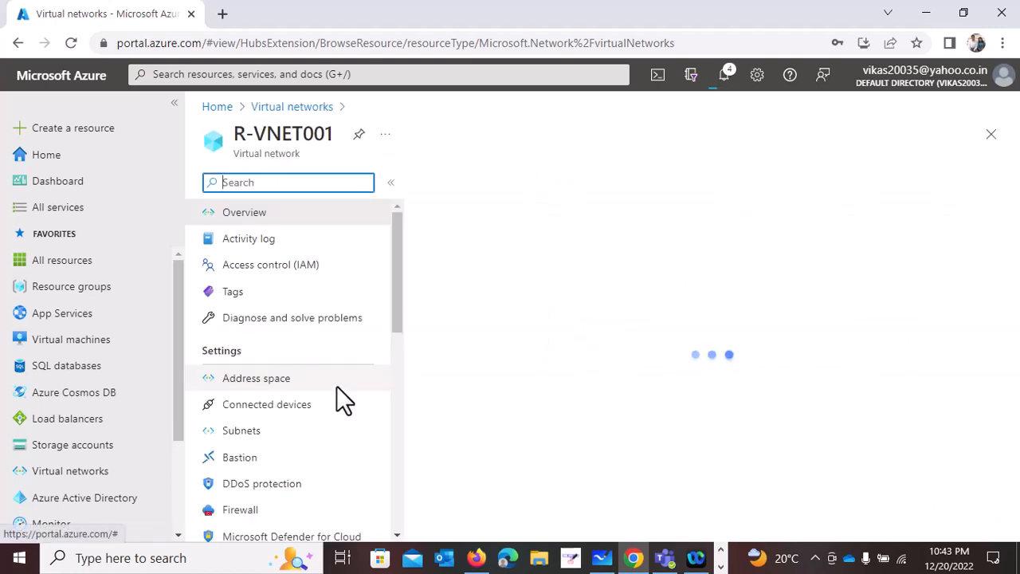
left_click(283, 380)
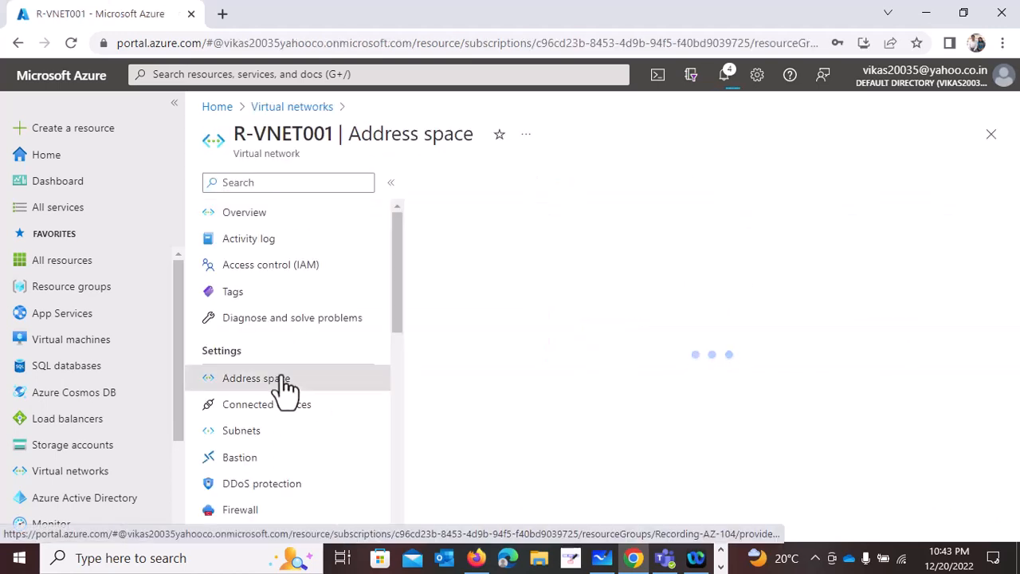
left_click_drag(501, 254, 421, 258)
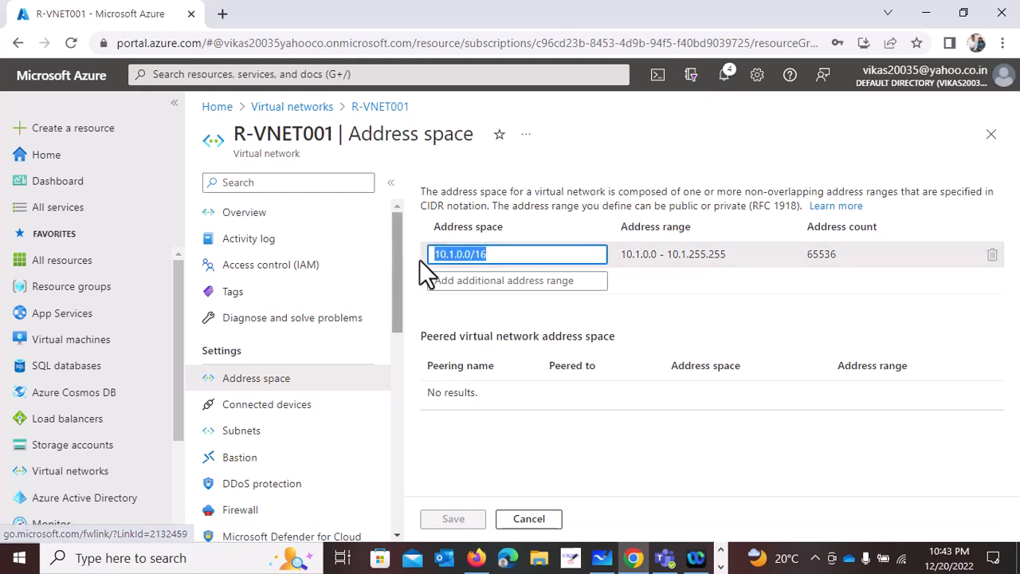
left_click_drag(838, 256, 797, 256)
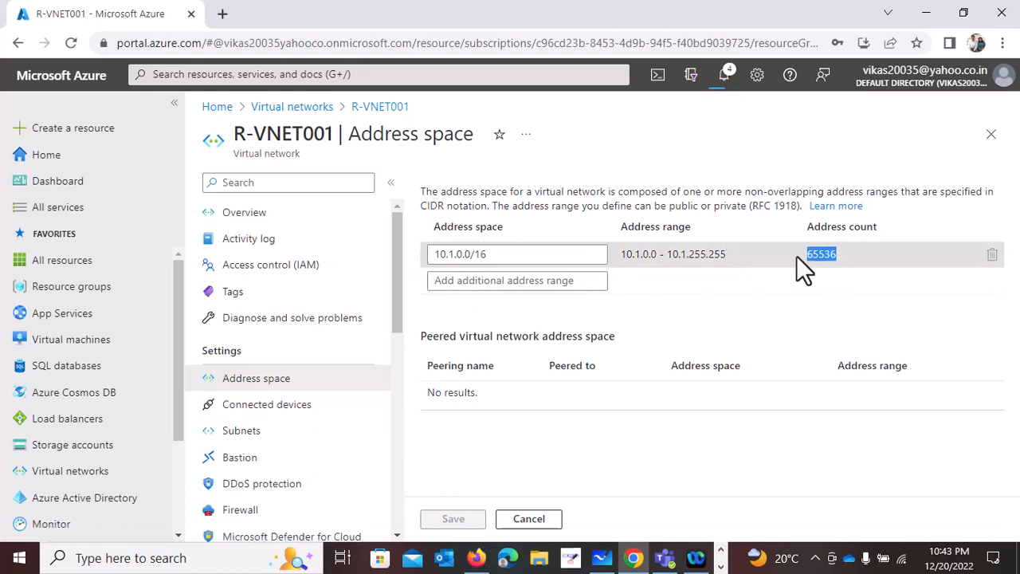
- View R-VNET001's connected devices and highlight the IP address and subnet of the jump box network interface
left_click(284, 416)
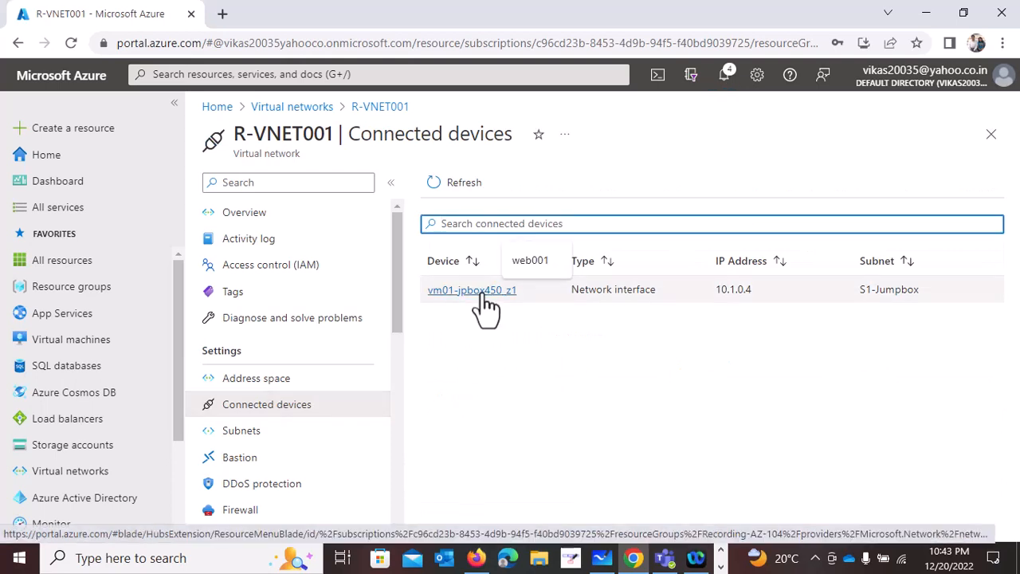
left_click_drag(754, 291, 694, 289)
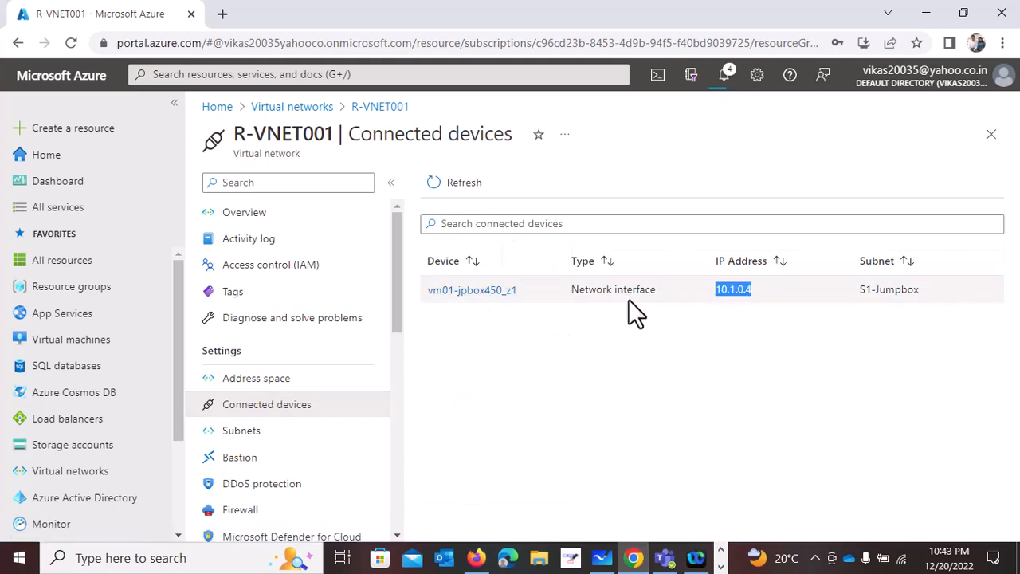
left_click_drag(959, 297, 849, 318)
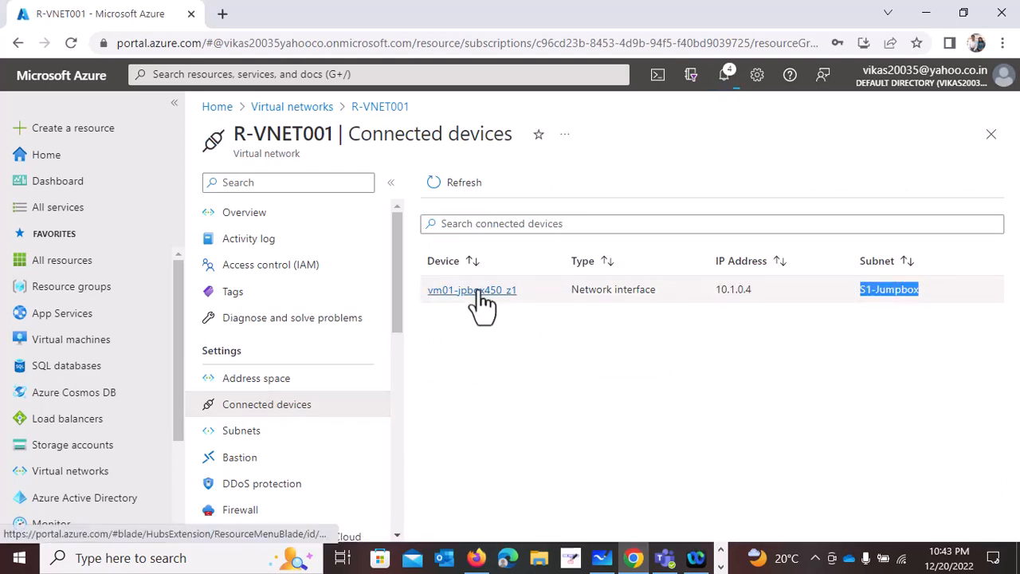
- Review R-VNET001's subnets, look at the form for adding a subnet without saving, and highlight each subnet's available IPs
left_click(243, 437)
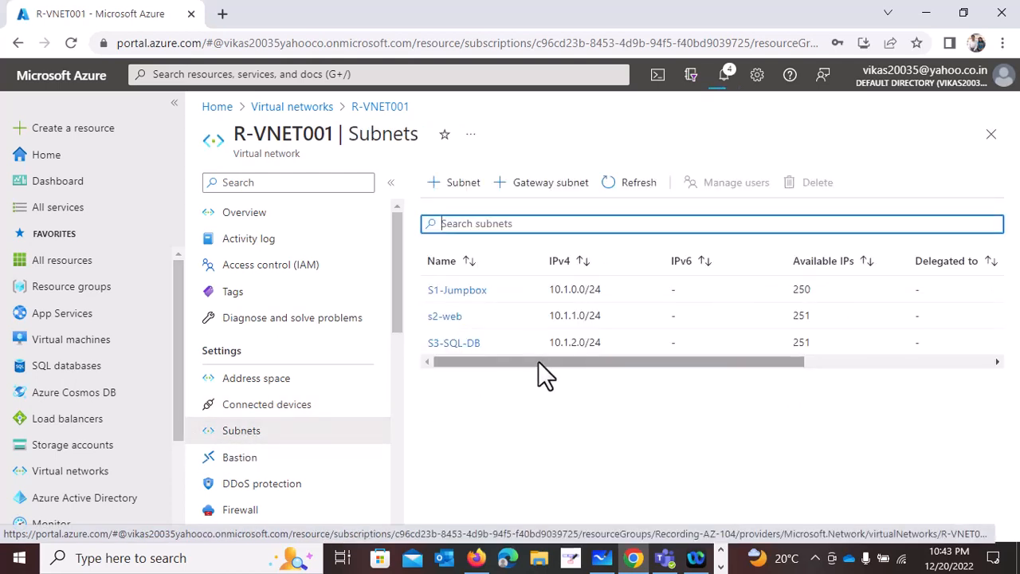
left_click(462, 189)
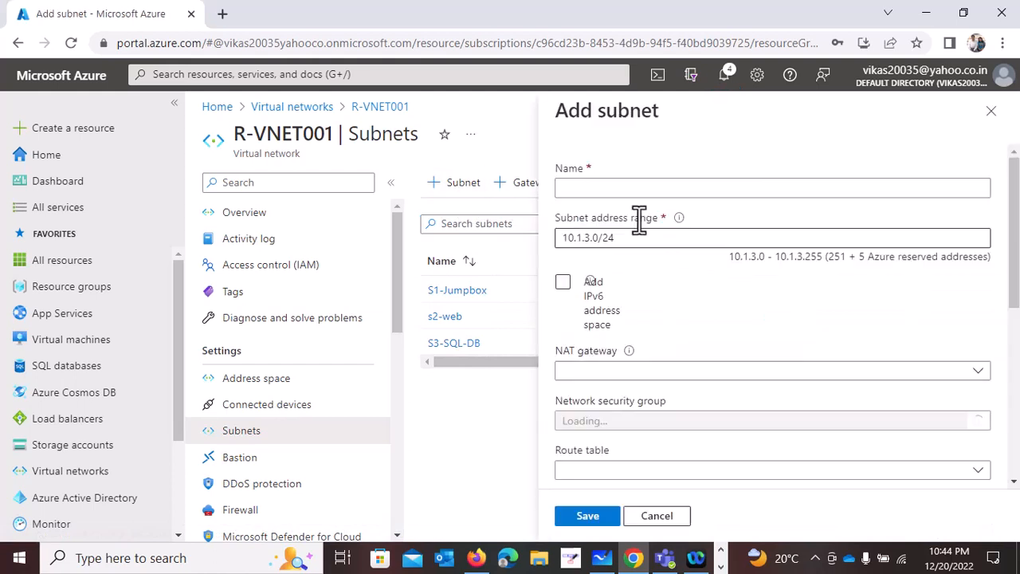
left_click(661, 520)
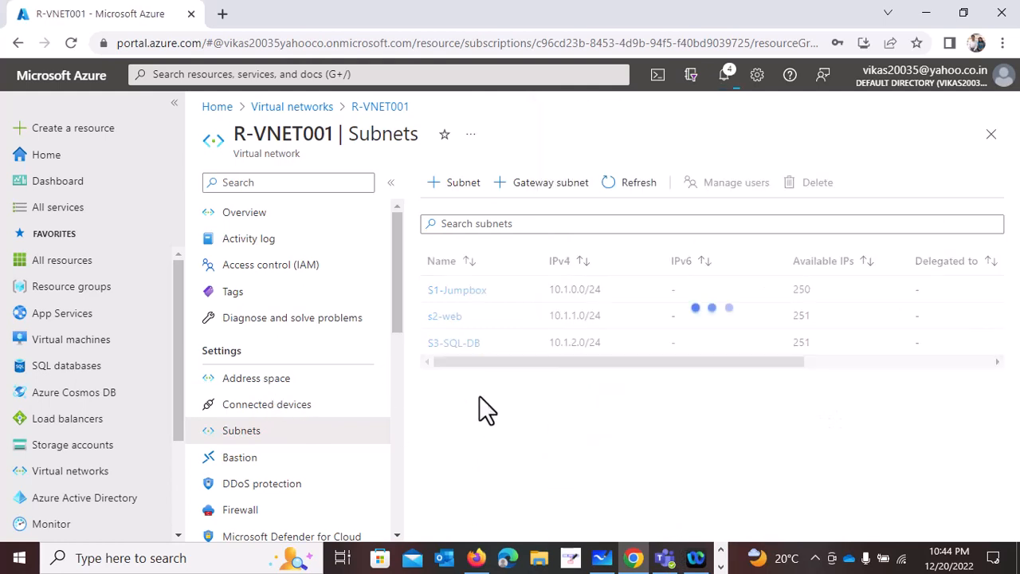
double_click(804, 315)
double_click(802, 342)
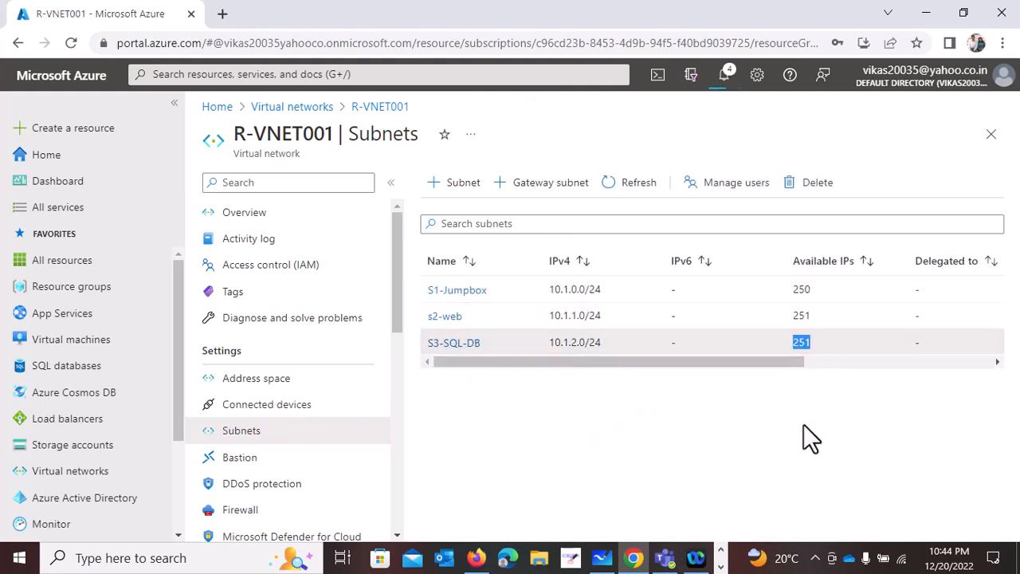
double_click(801, 290)
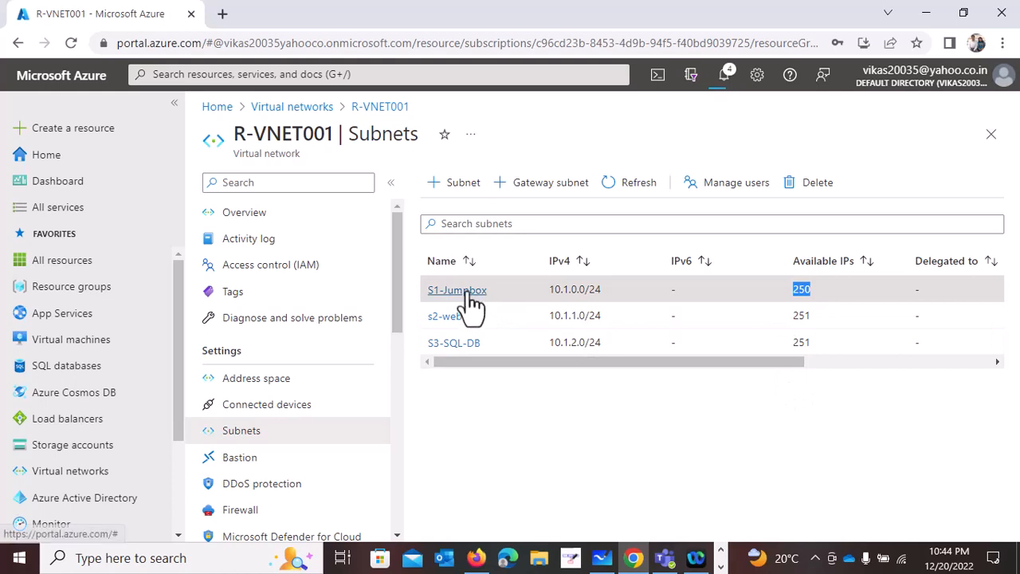
- Return to R-VNET001's connected devices and check which subnet the jump box interface belongs to
left_click(275, 407)
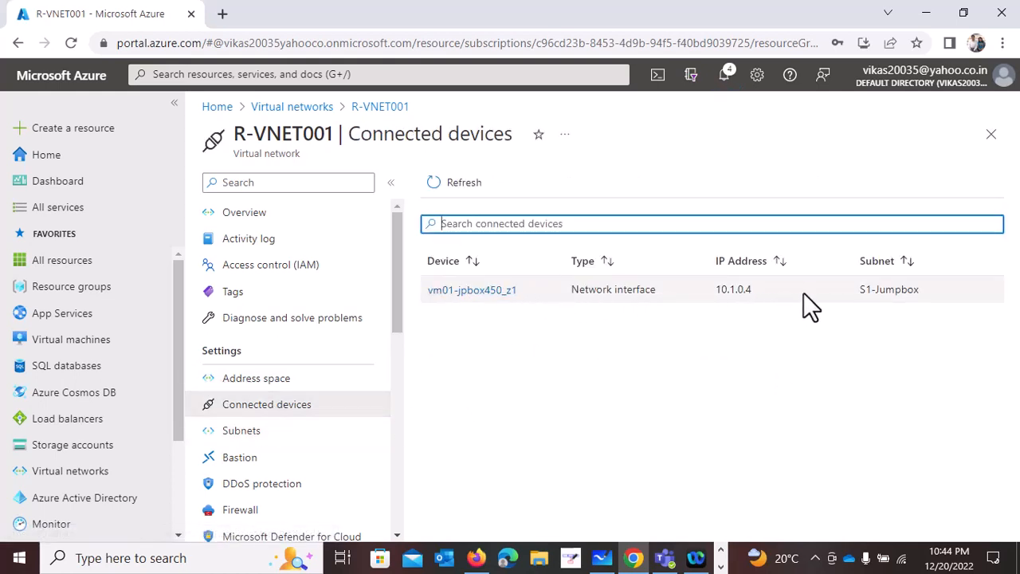
left_click_drag(959, 305, 857, 296)
left_click(664, 341)
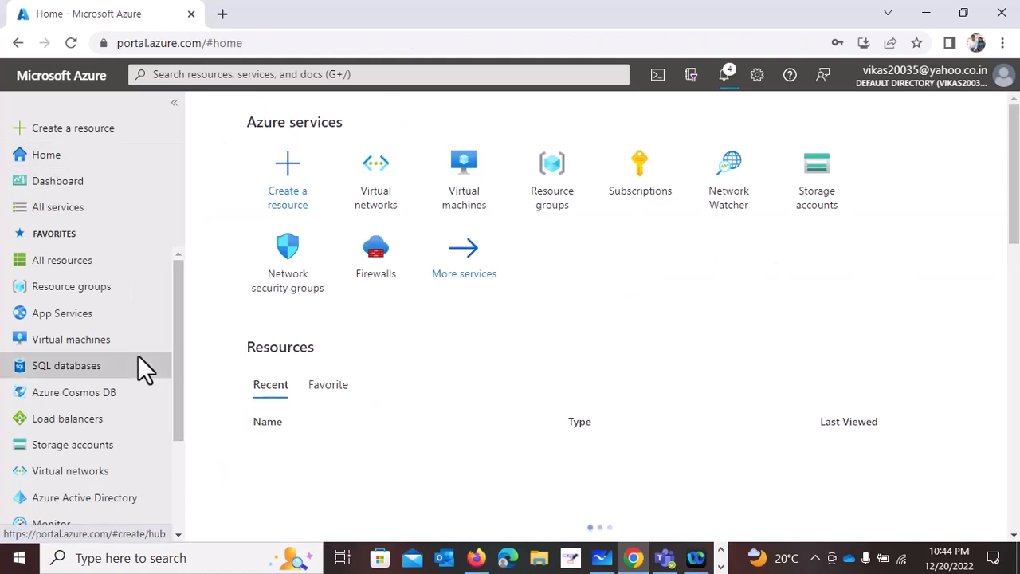
- Open VM01-JPBOX from the virtual machines list and copy its public IP address
left_click(472, 232)
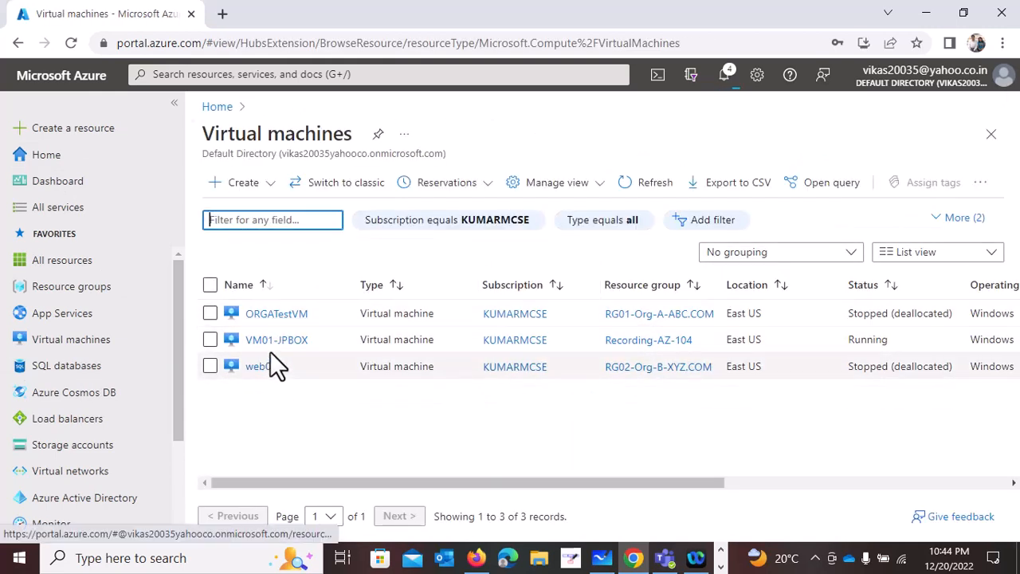
left_click(273, 341)
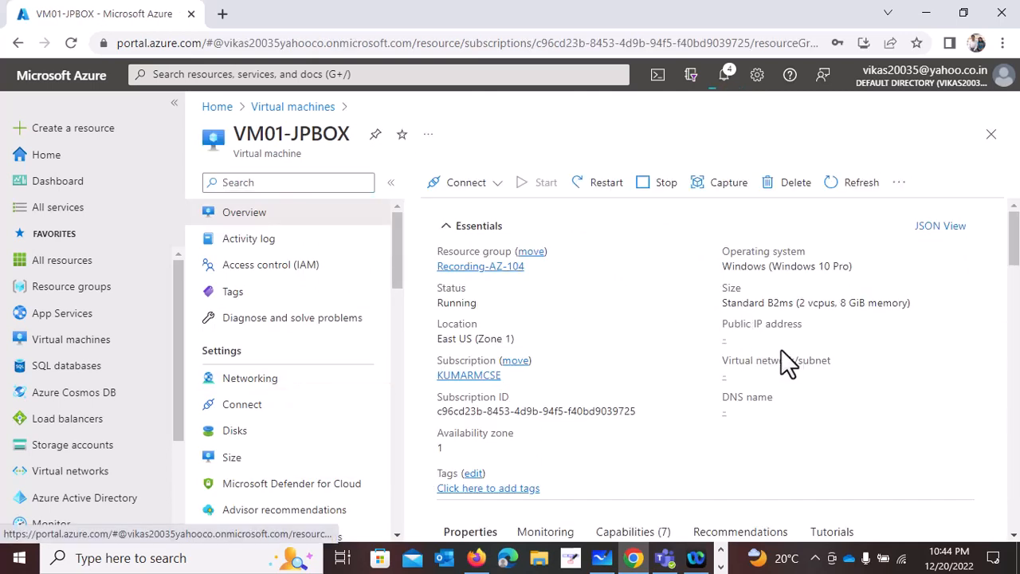
left_click(803, 340)
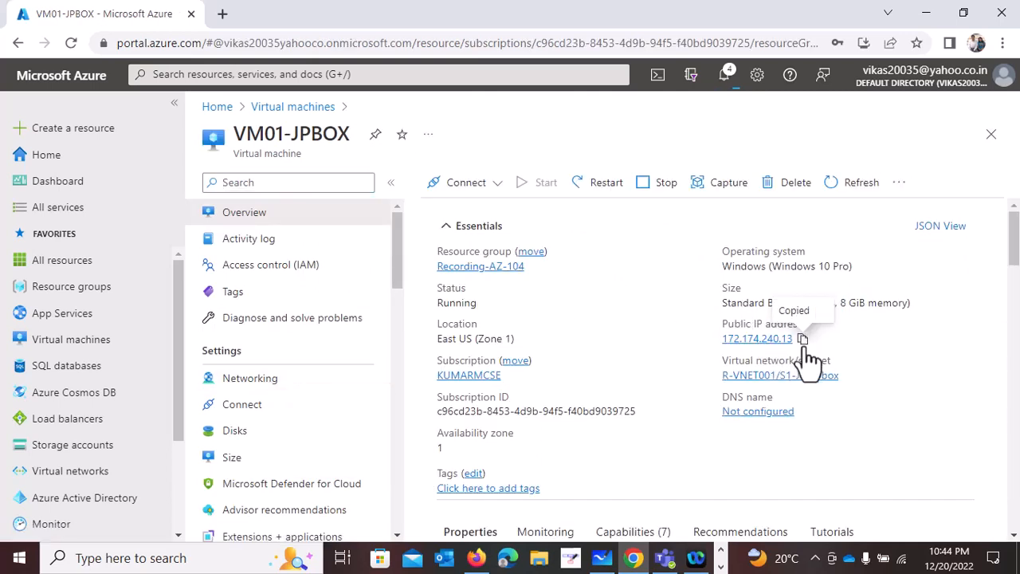
- Launch Remote Desktop Connection with mstsc and connect to the copied public IP address 172.174.240.13
key("super+r")
type("mstsc")
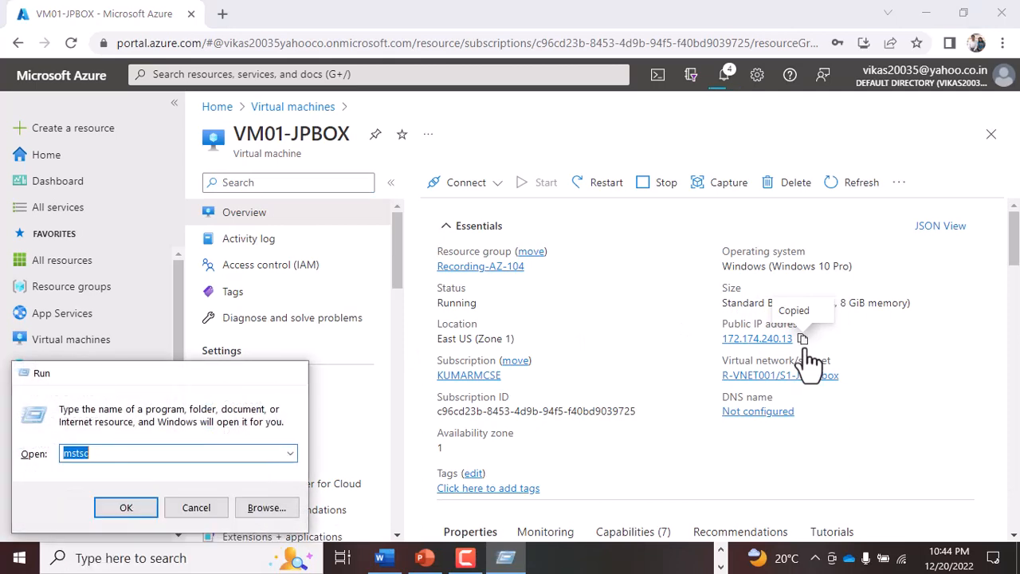
key("Return")
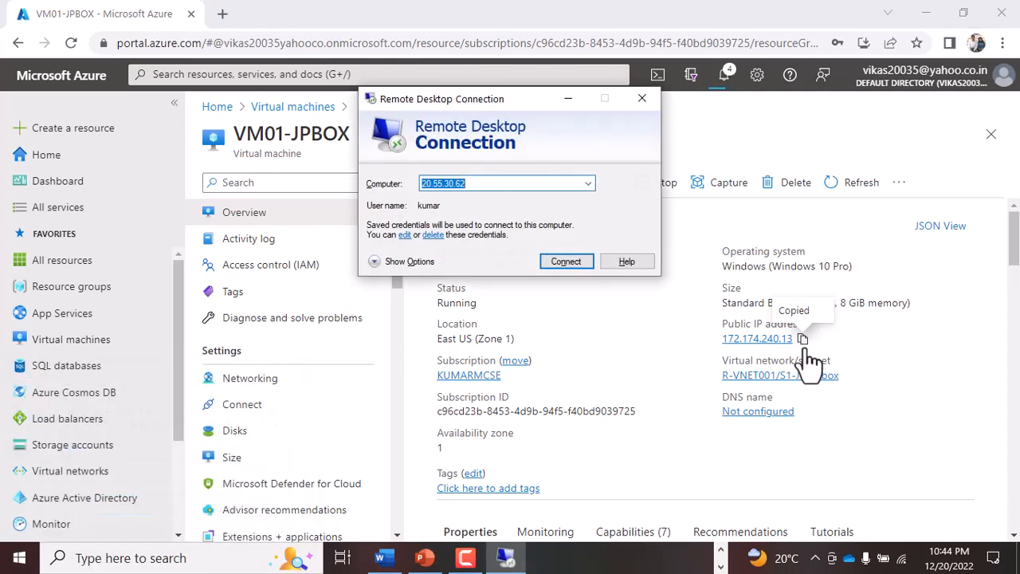
key("ctrl+v")
key("Return")
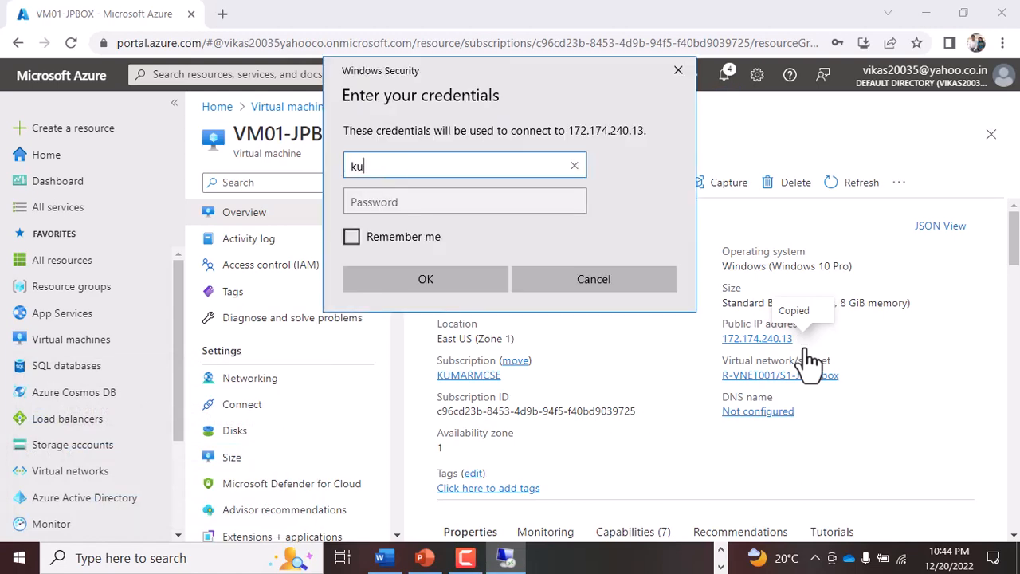
- Sign in with the administrator user name and account password, accept the certificate warning, and minimize the remote session
key("Tab")
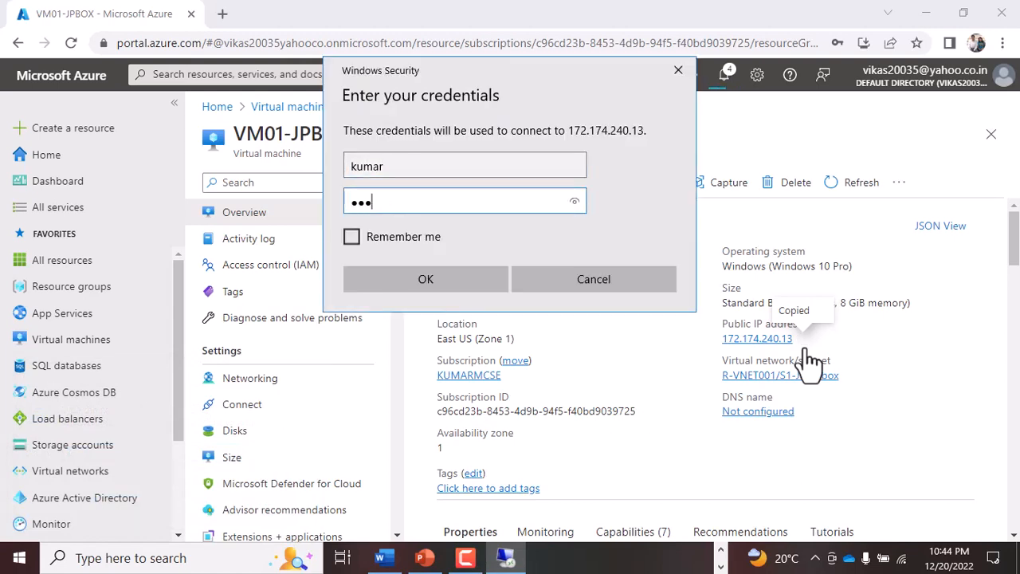
type("••••••••")
key("Caps_Lock")
type("••")
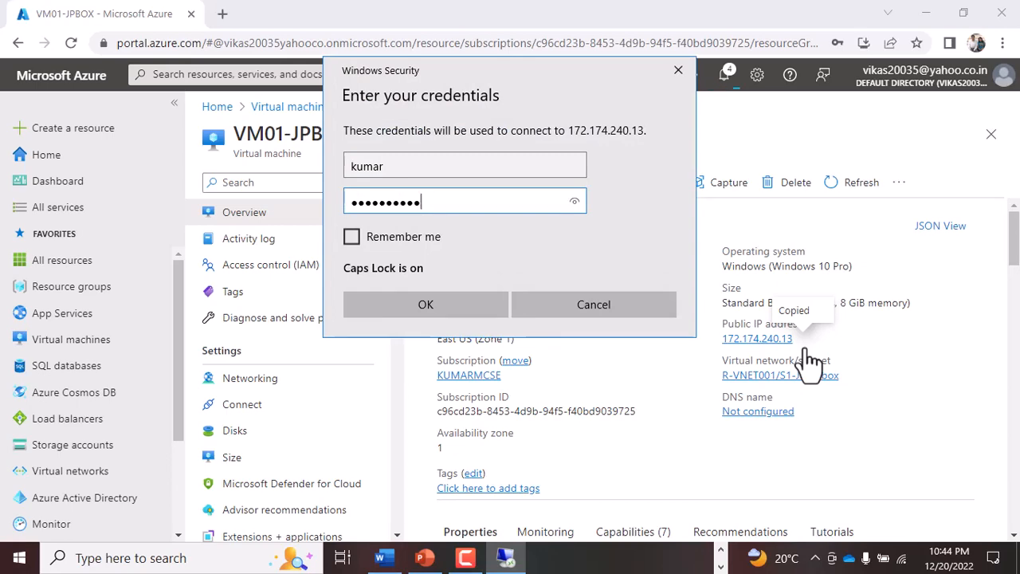
key("Return")
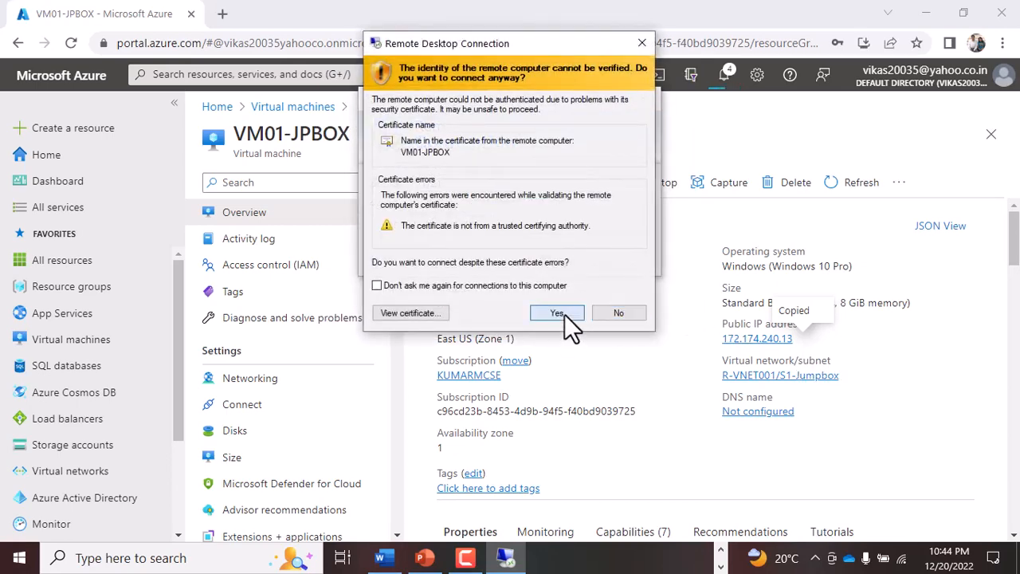
left_click(563, 313)
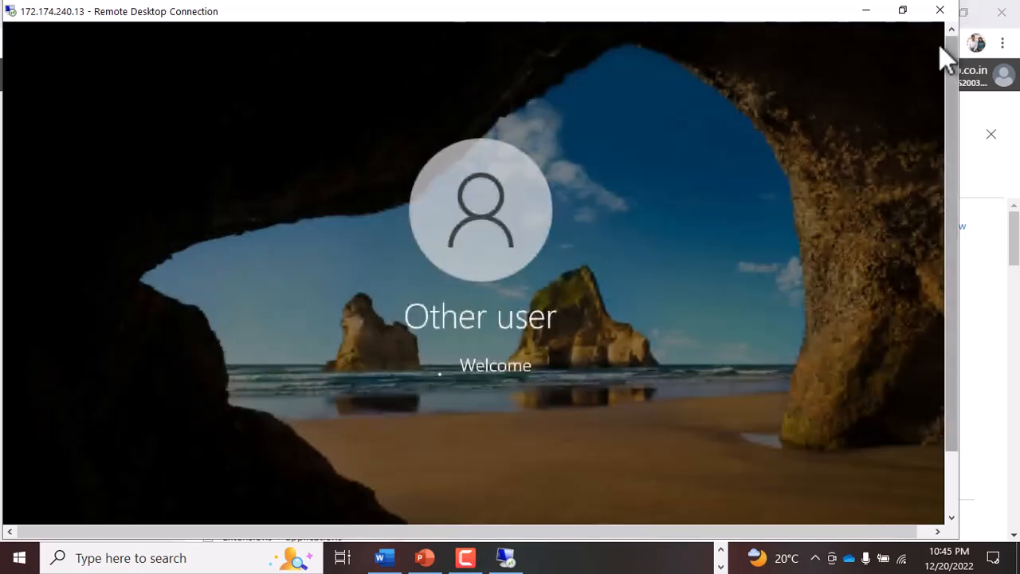
left_click(867, 12)
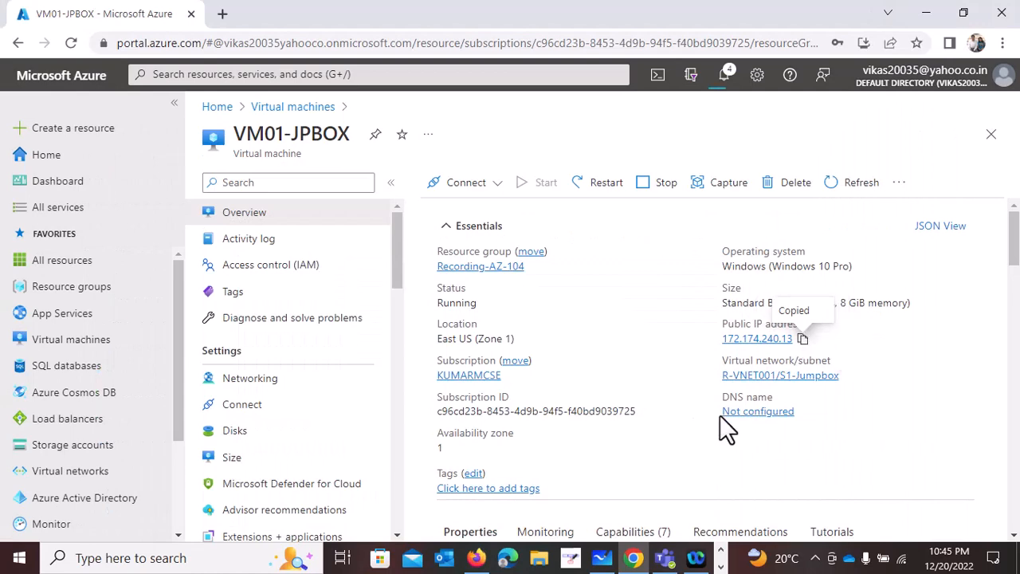
left_click(255, 383)
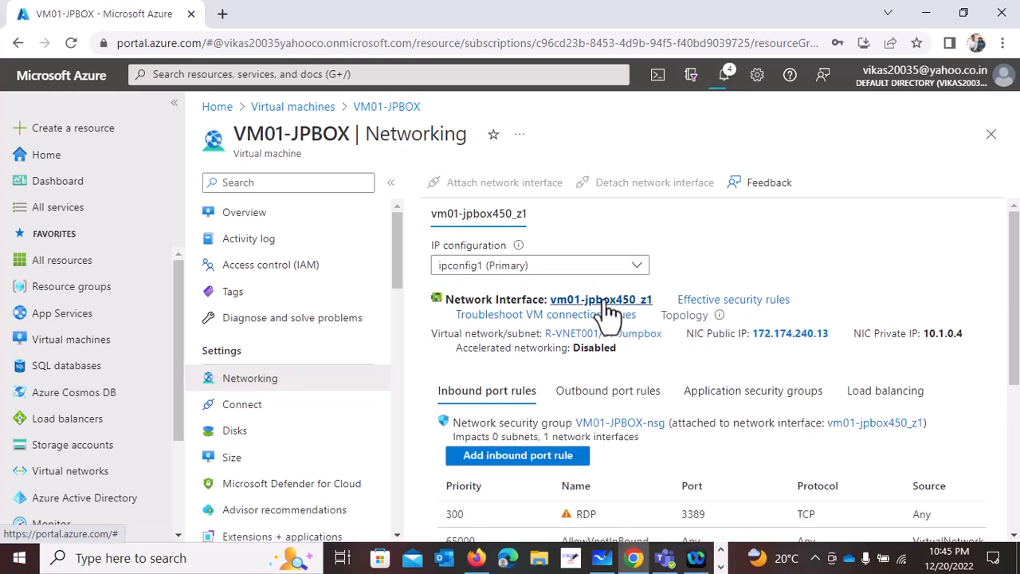
left_click(608, 302)
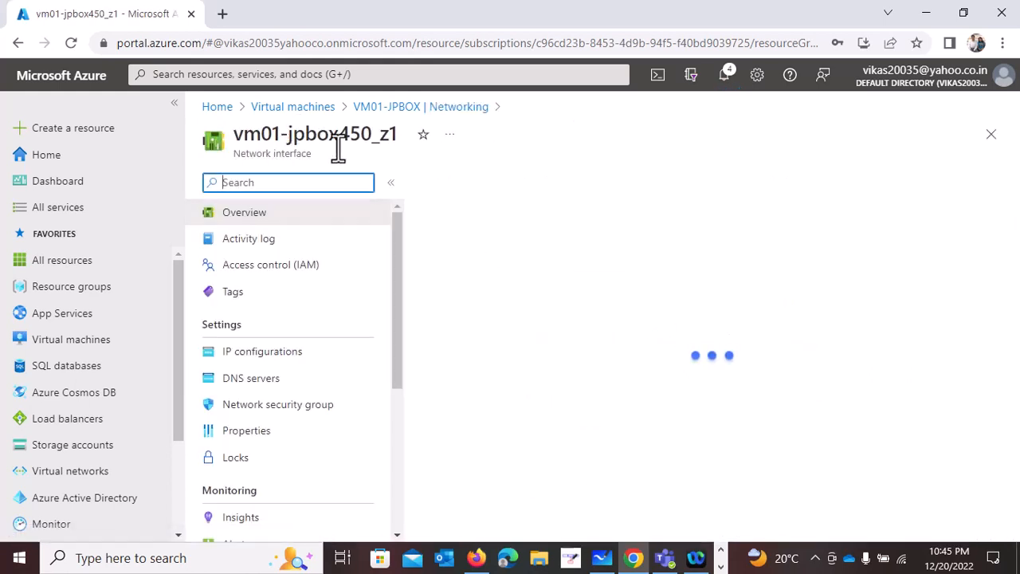
left_click(293, 109)
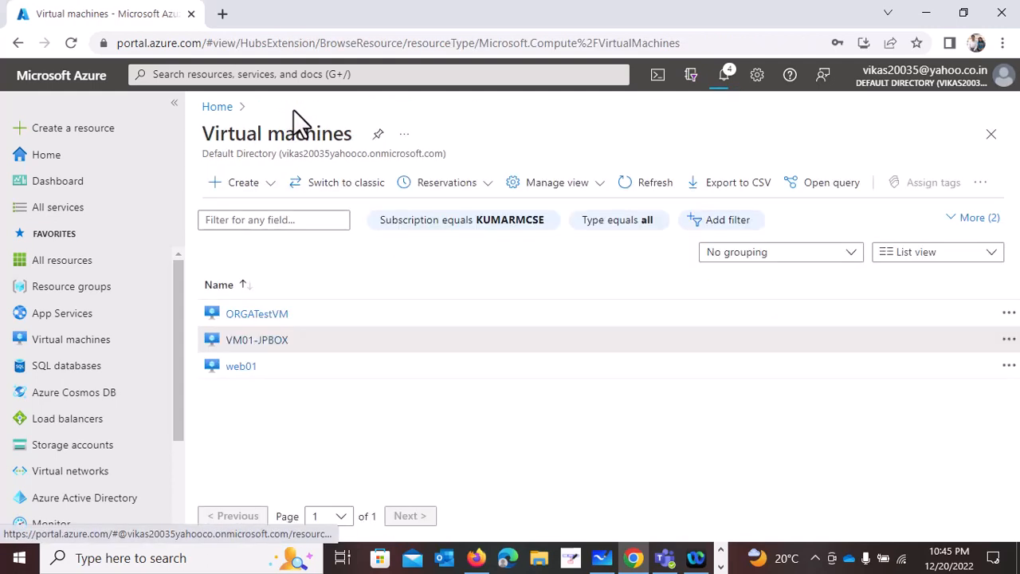
- Open VM01-JPBOX's network interface vm01-jpbox450_z1 from its networking settings and display the IP configurations
left_click(267, 339)
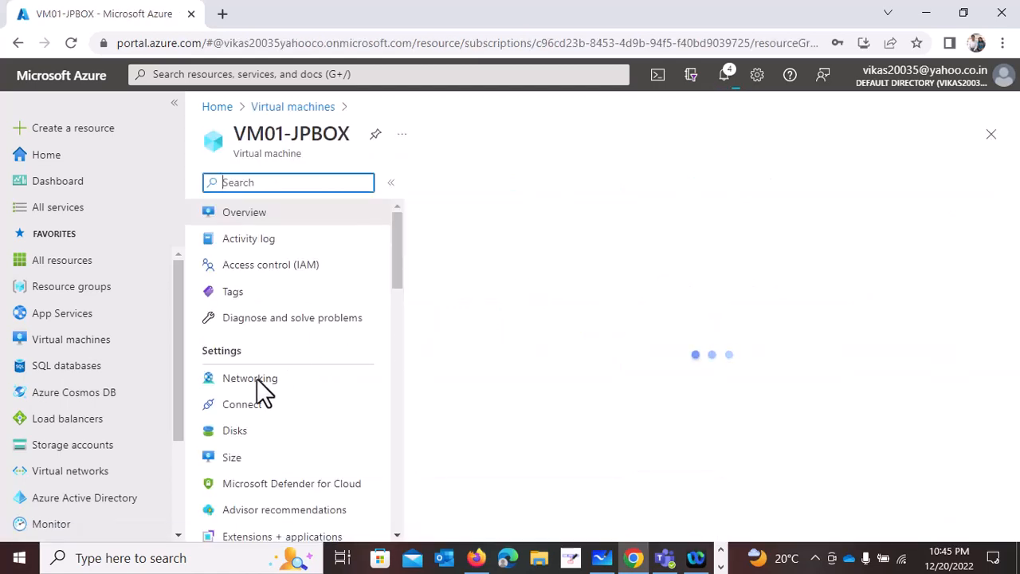
left_click(259, 383)
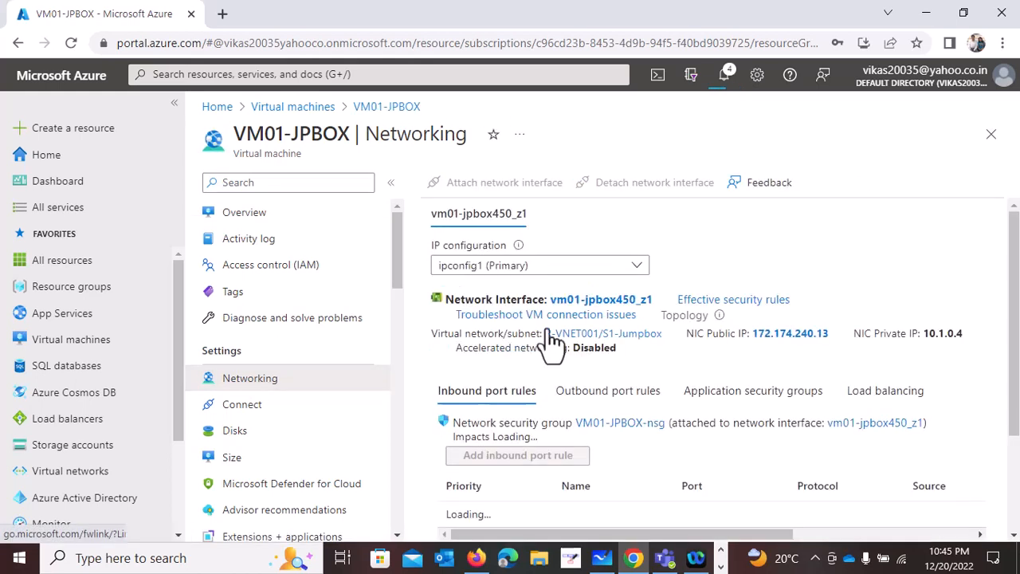
left_click(604, 301)
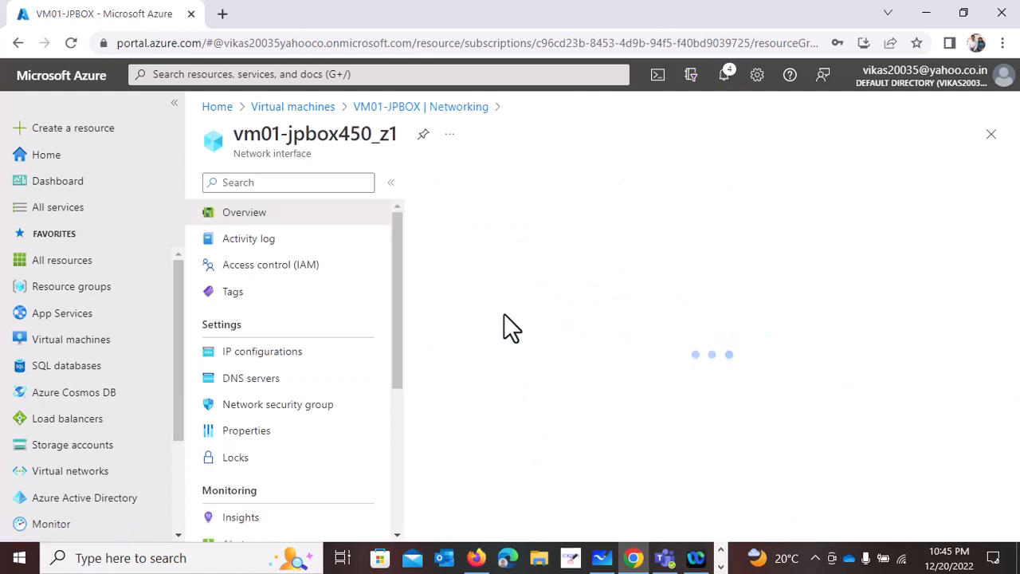
left_click(281, 356)
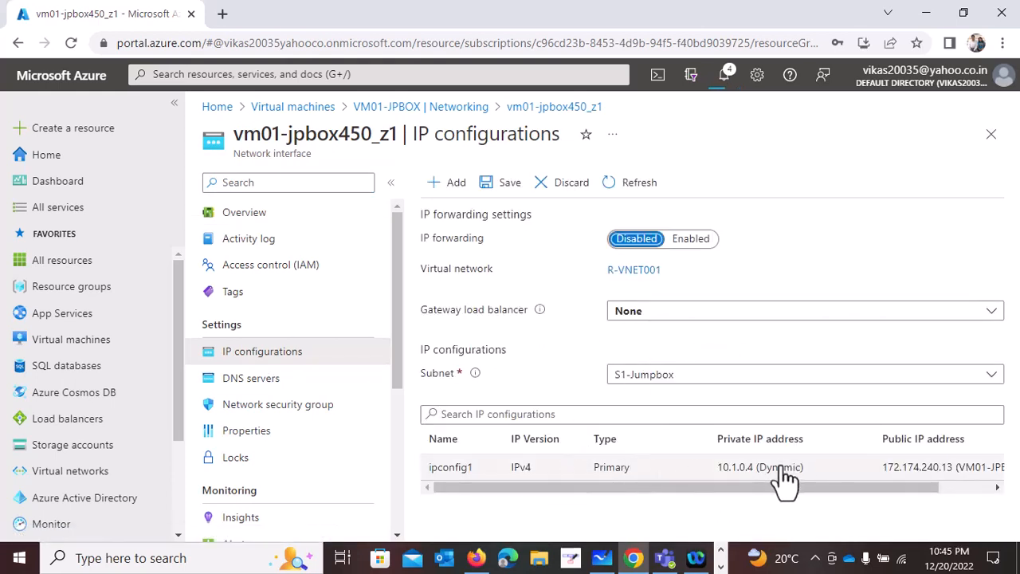
- Change the network interface's subnet to s2-web and save the IP configuration
left_click(720, 384)
left_click(678, 264)
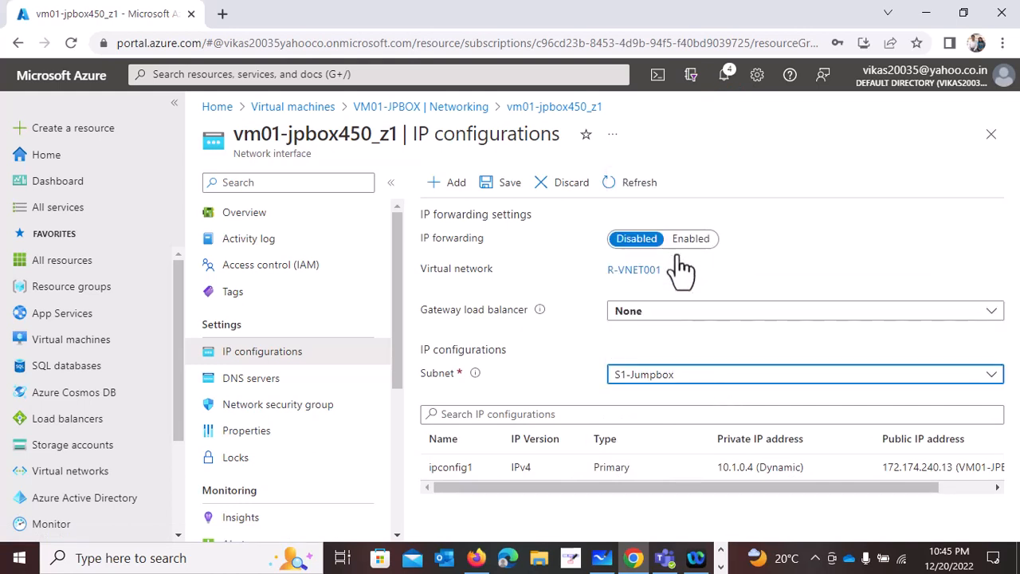
left_click(499, 190)
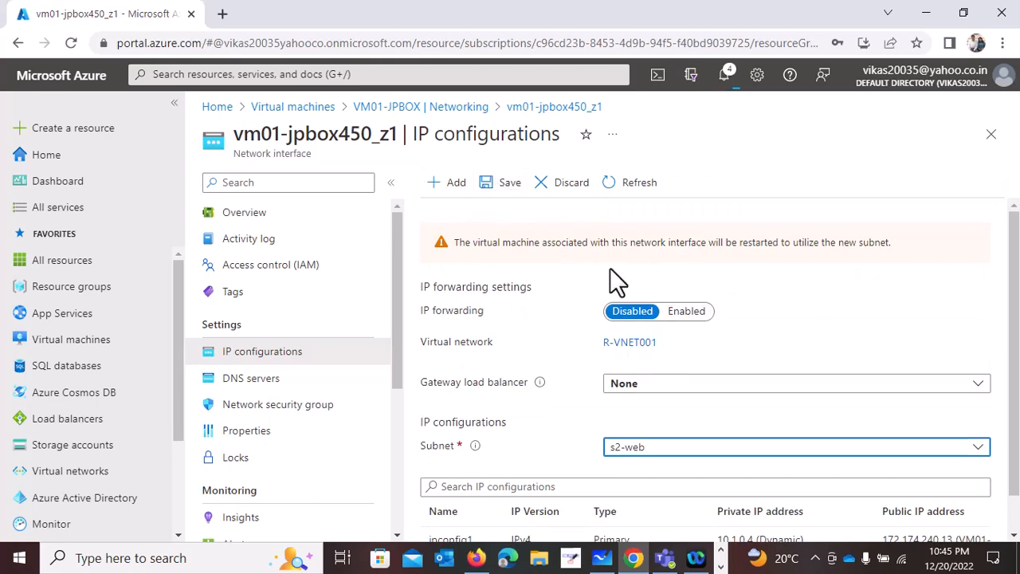
- Discard the unsaved s2-web subnet change on the network interface and review the compatible subnets for S1-Jumpbox's replacement
left_click(567, 185)
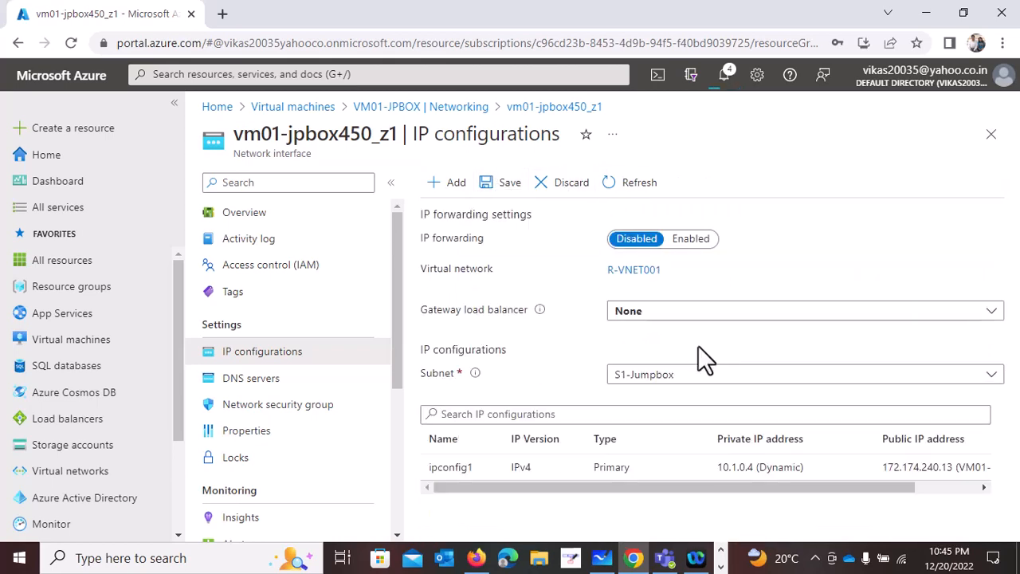
left_click(664, 377)
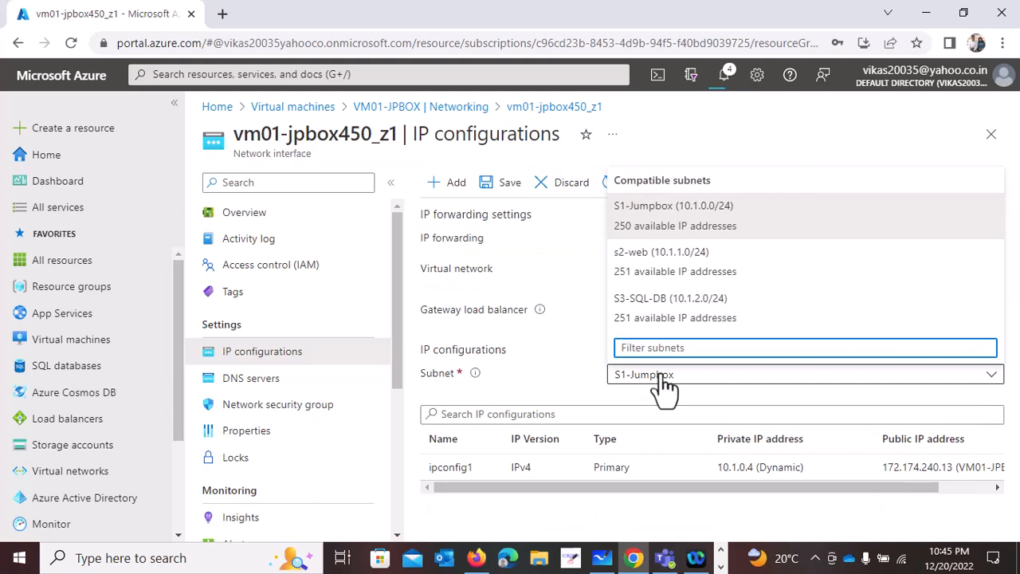
left_click(664, 376)
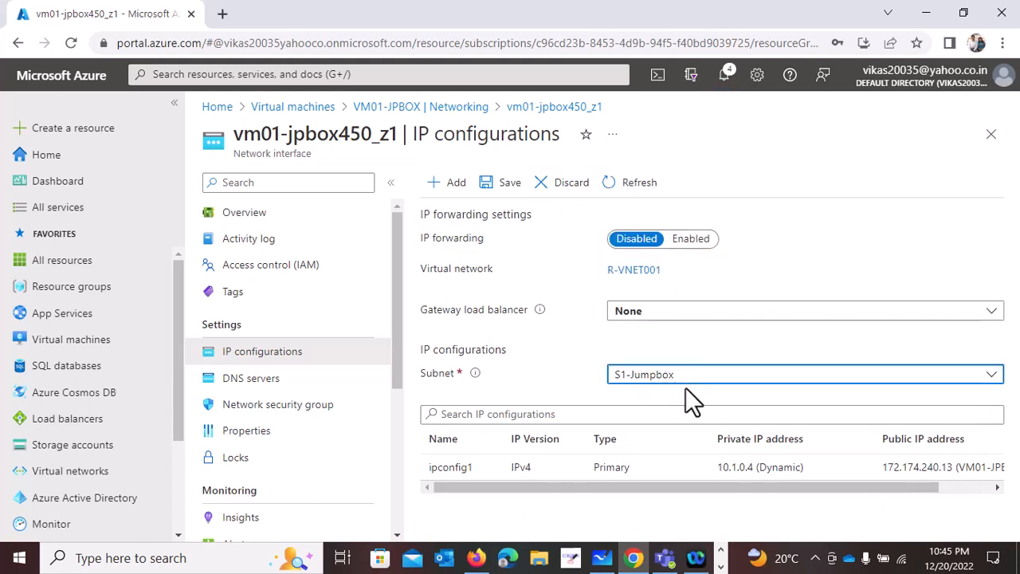
- Set ipconfig1's private IP address assignment to Static with address 10.1.0.4 and save the configuration
left_click(781, 469)
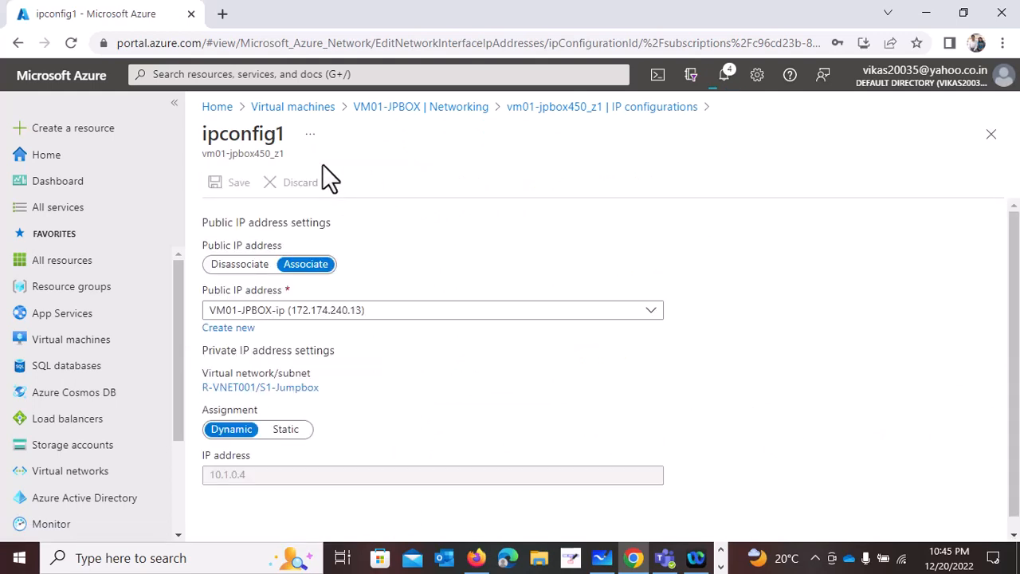
left_click(285, 431)
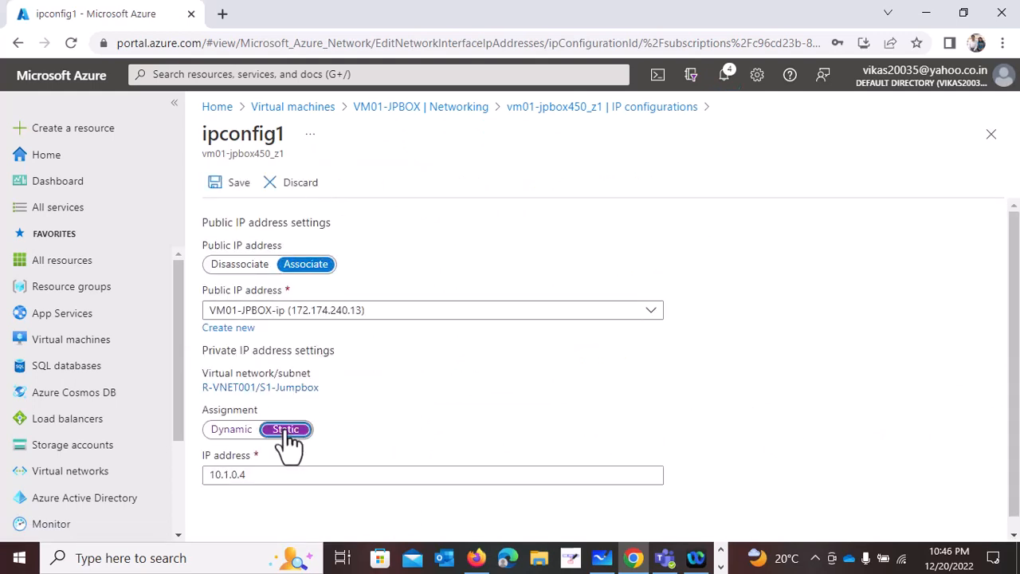
left_click(237, 184)
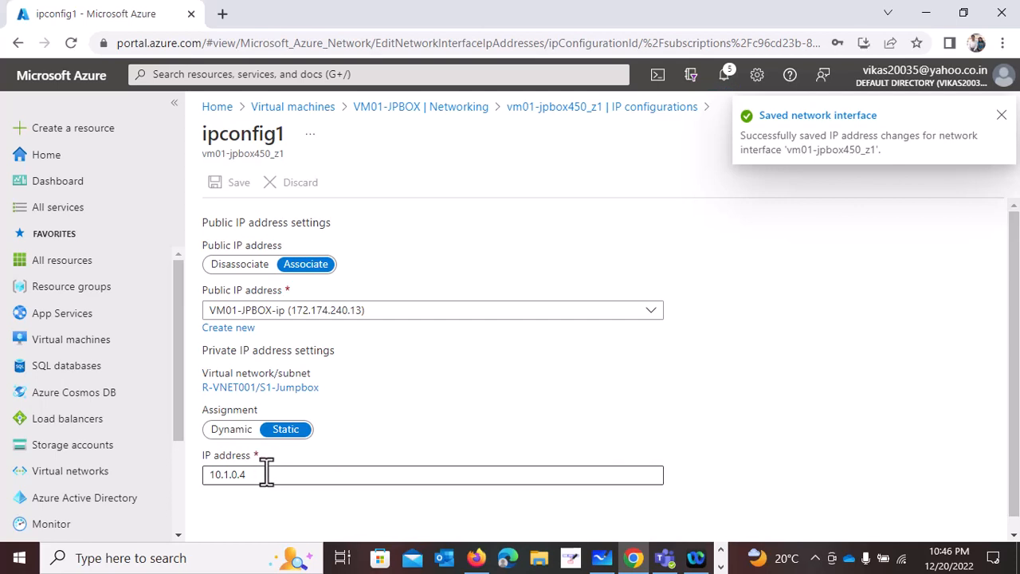
left_click_drag(266, 473, 175, 478)
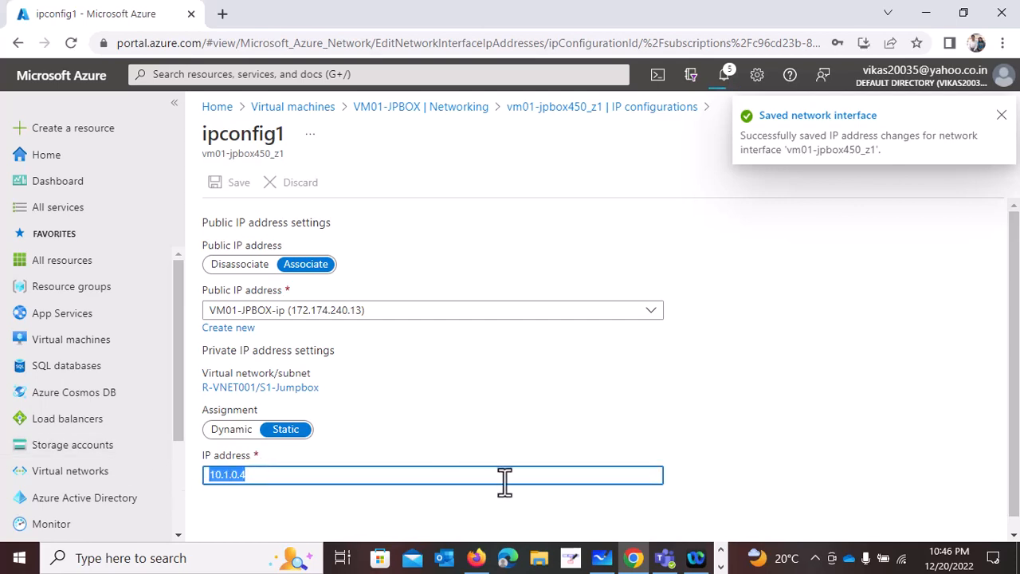
- Switch to the Word course outline, review the EP-2 to EP-4 topics, and return to the Azure portal
left_click(721, 567)
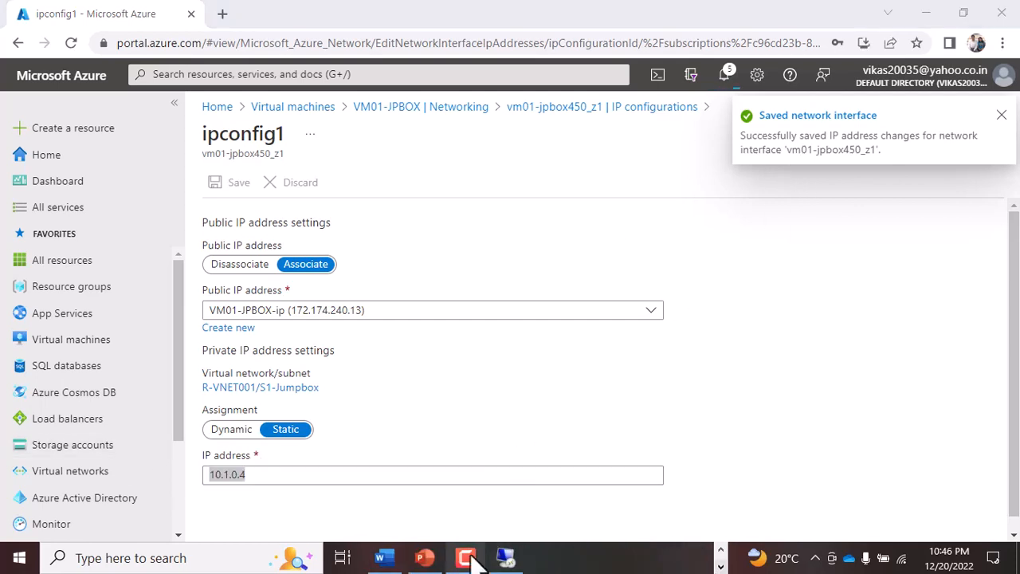
left_click(384, 561)
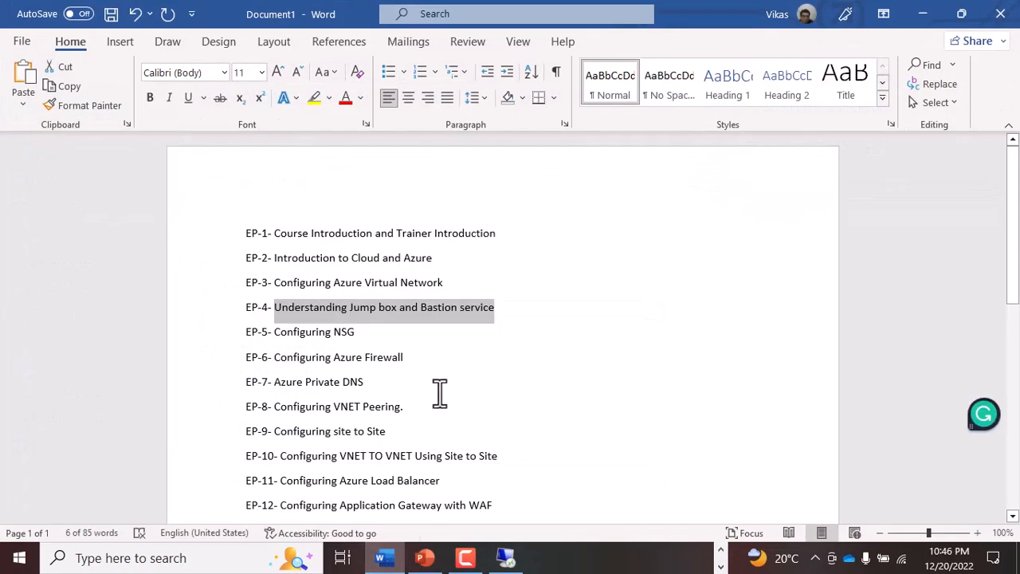
left_click(388, 289)
left_click_drag(466, 289, 281, 271)
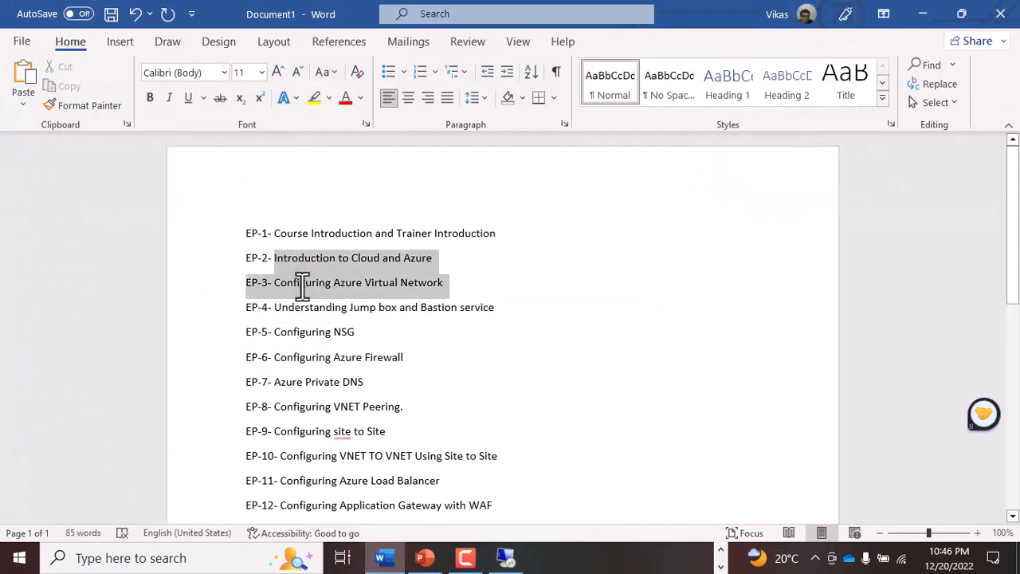
left_click(485, 369)
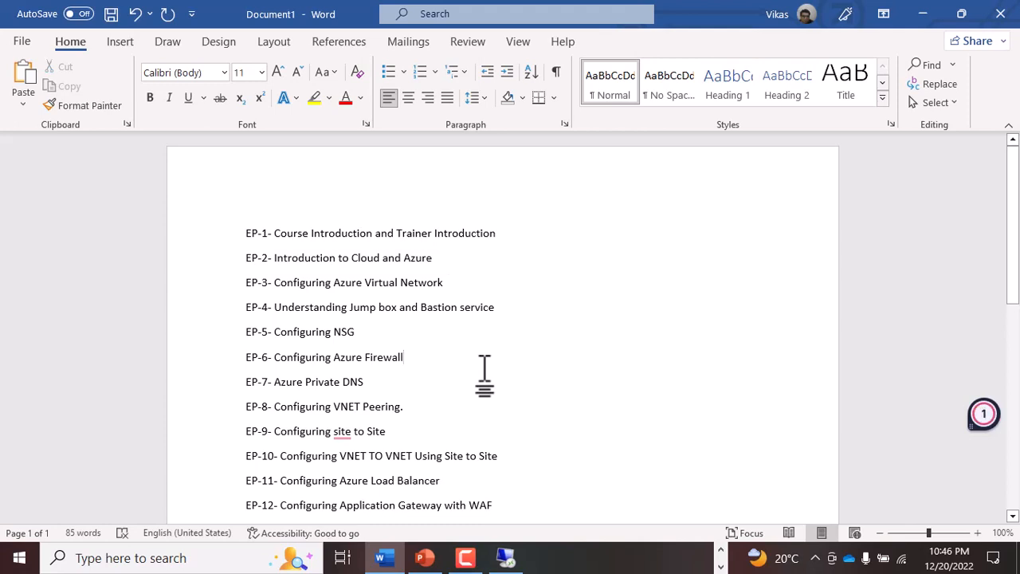
left_click_drag(398, 308, 327, 296)
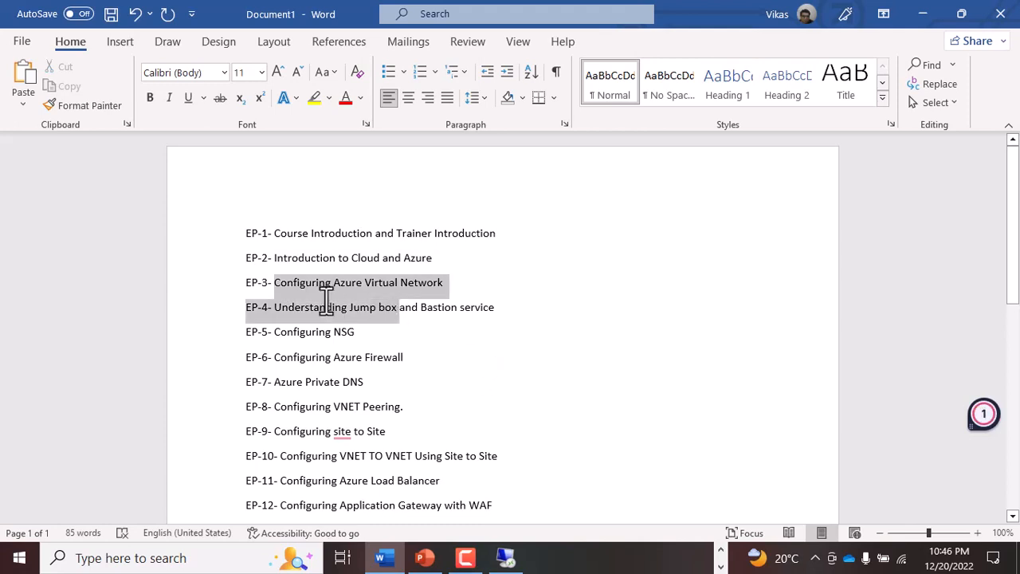
left_click(489, 319)
left_click(925, 17)
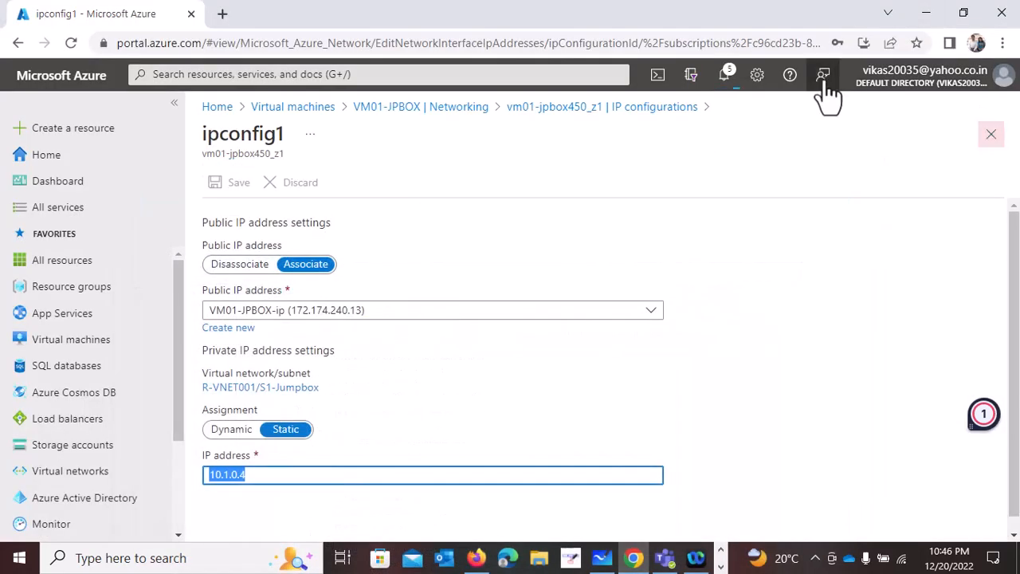